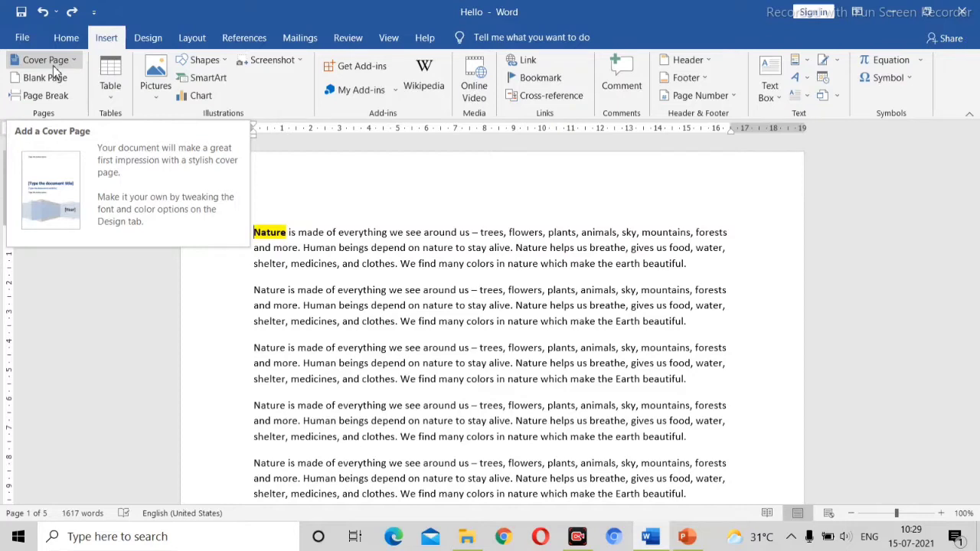
Step: Insert the built-in Austin cover page at the start of the document and look over its layout
click(46, 59)
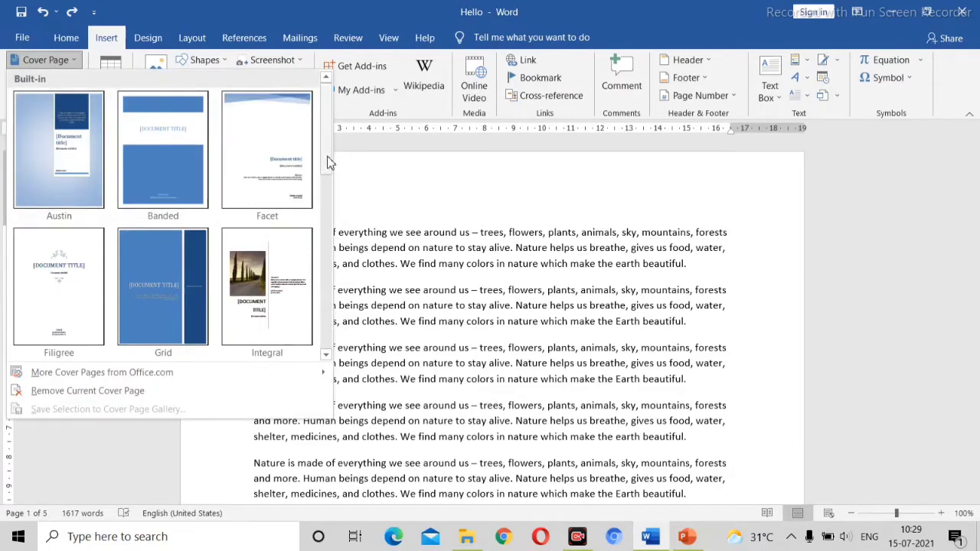
mouse_move(328, 165)
mouse_down()
mouse_move(318, 349)
mouse_move(330, 169)
mouse_up()
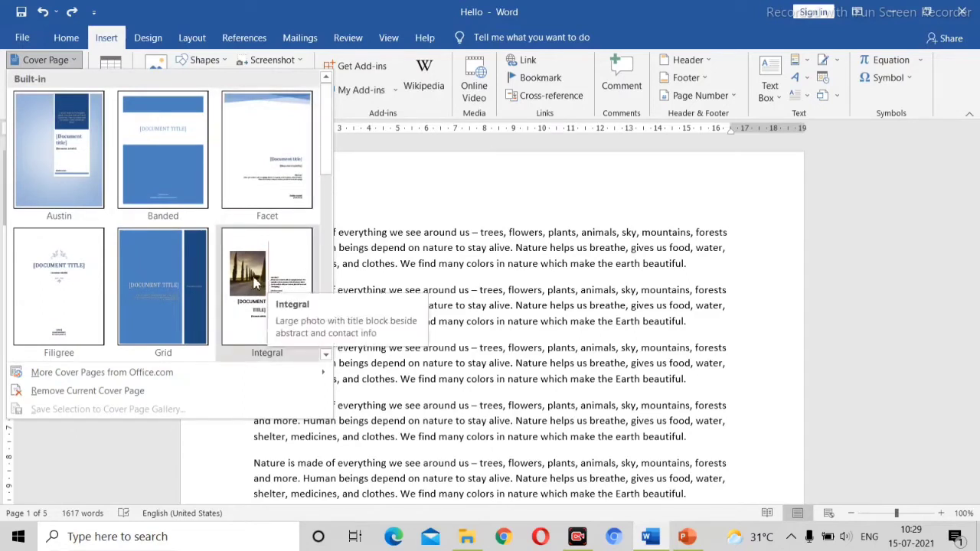
key(Escape)
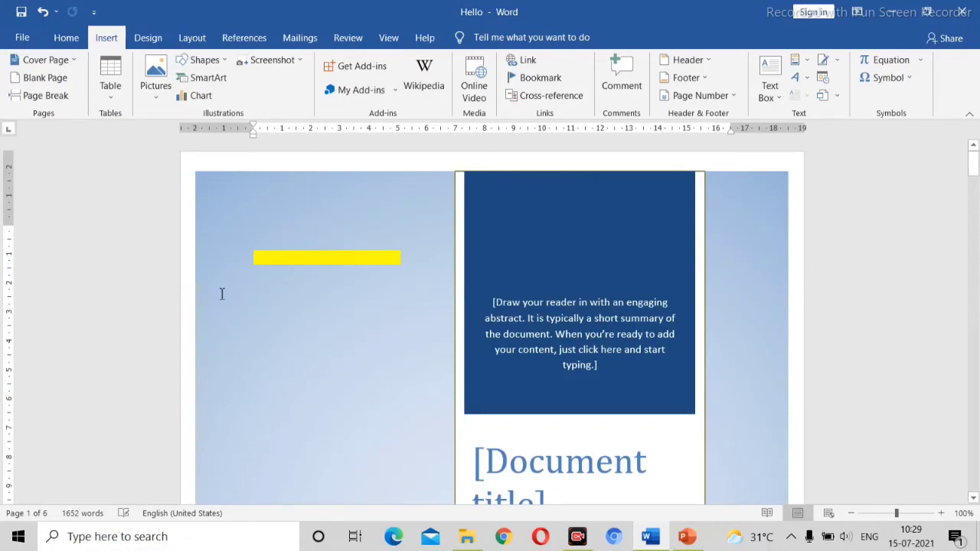
scroll(221, 294, down, 15)
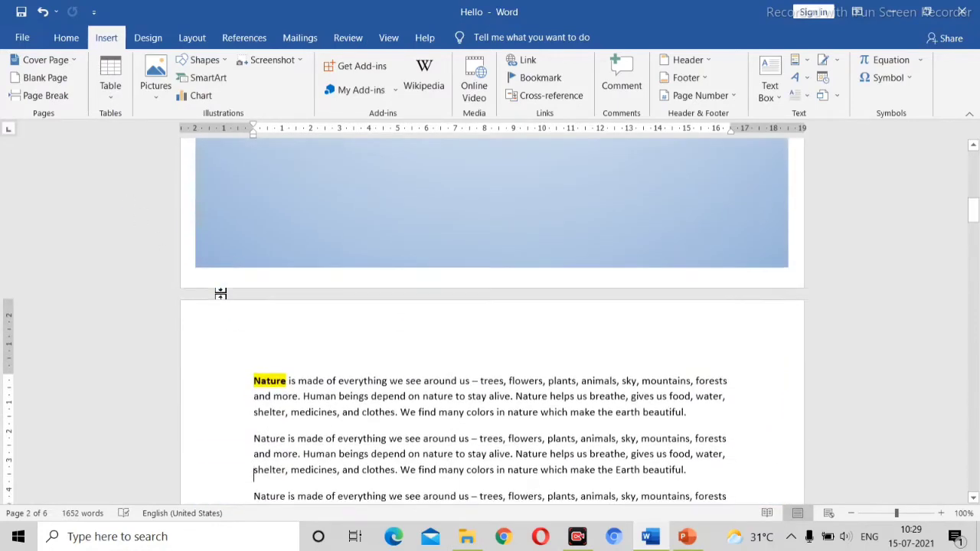
scroll(220, 294, up, 10)
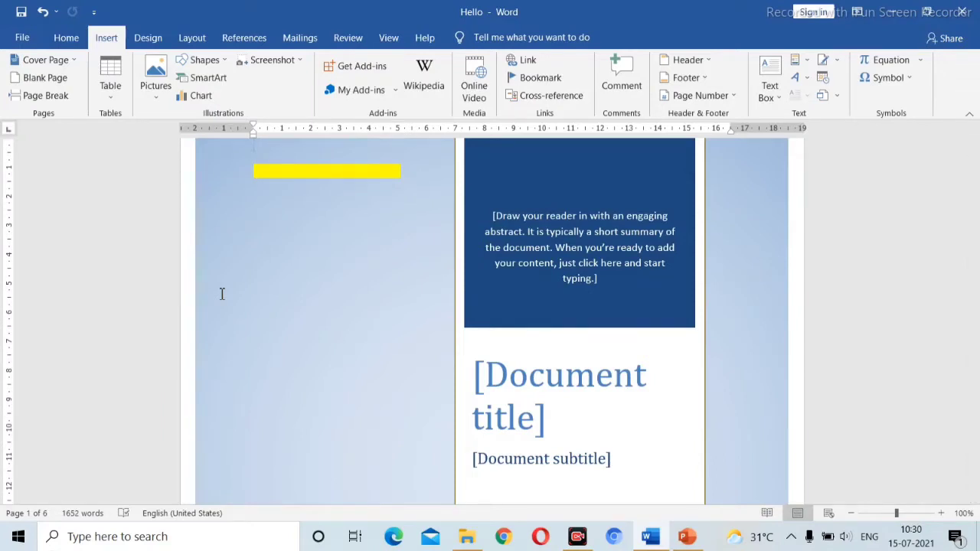
scroll(222, 294, down, 10)
scroll(221, 294, up, 10)
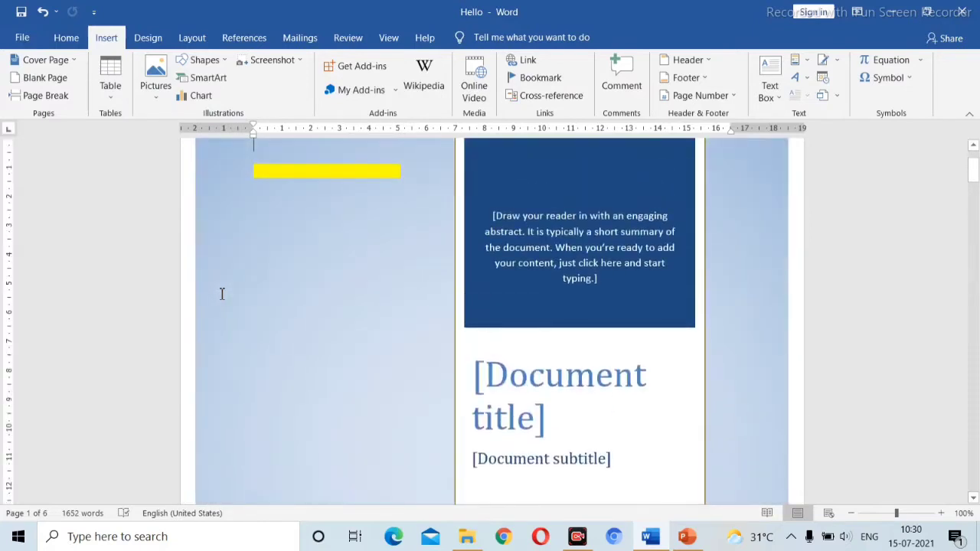
Step: Replace the cover page's document title placeholder with "Hope foundation school"
click(499, 406)
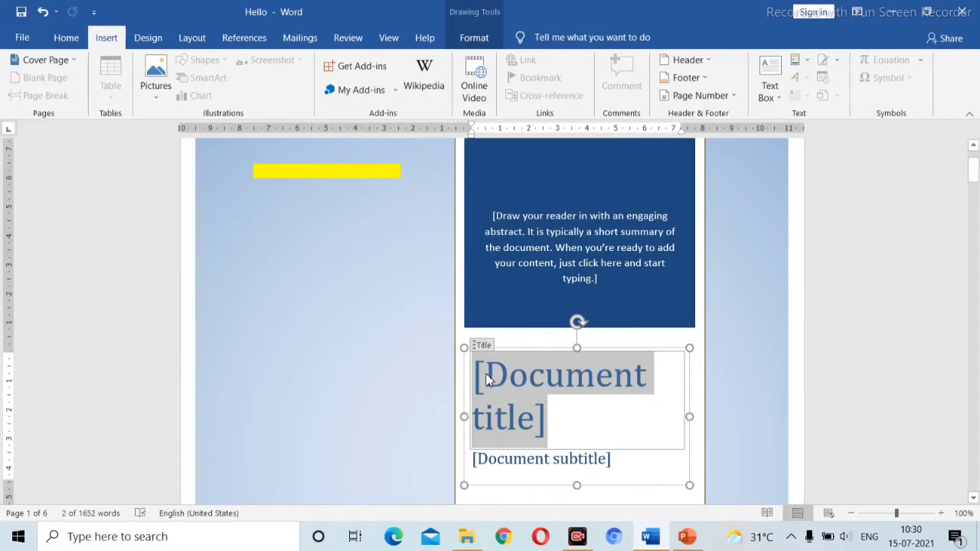
text(Ho)
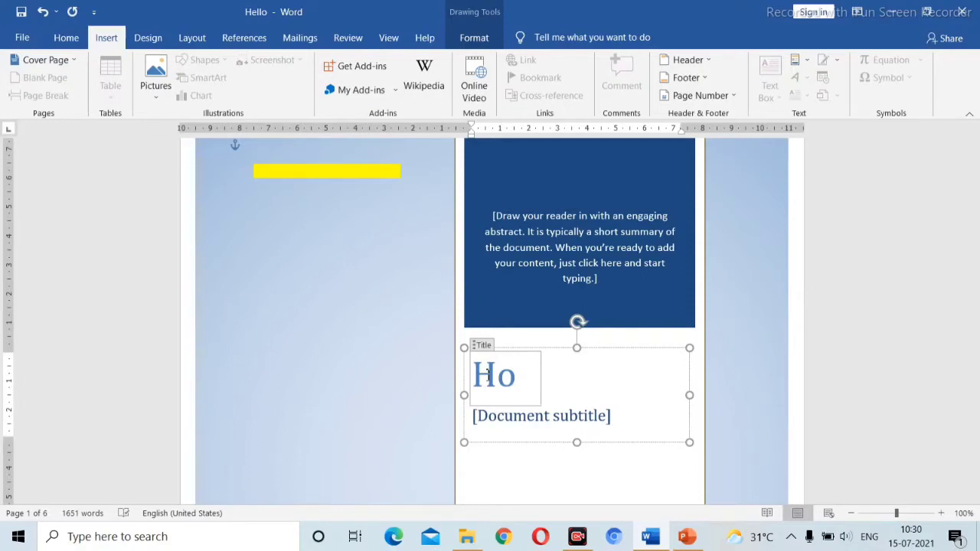
text(pe )
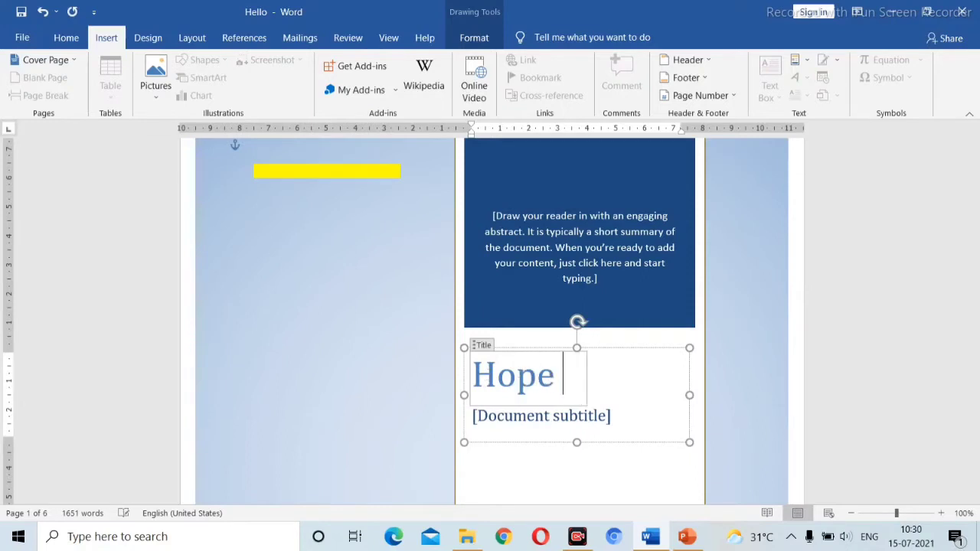
text(founda)
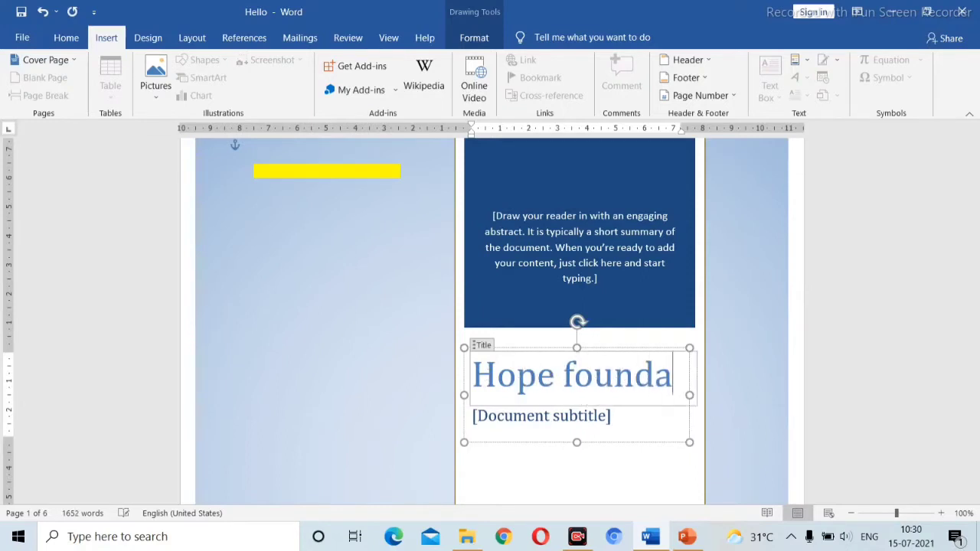
text(tion )
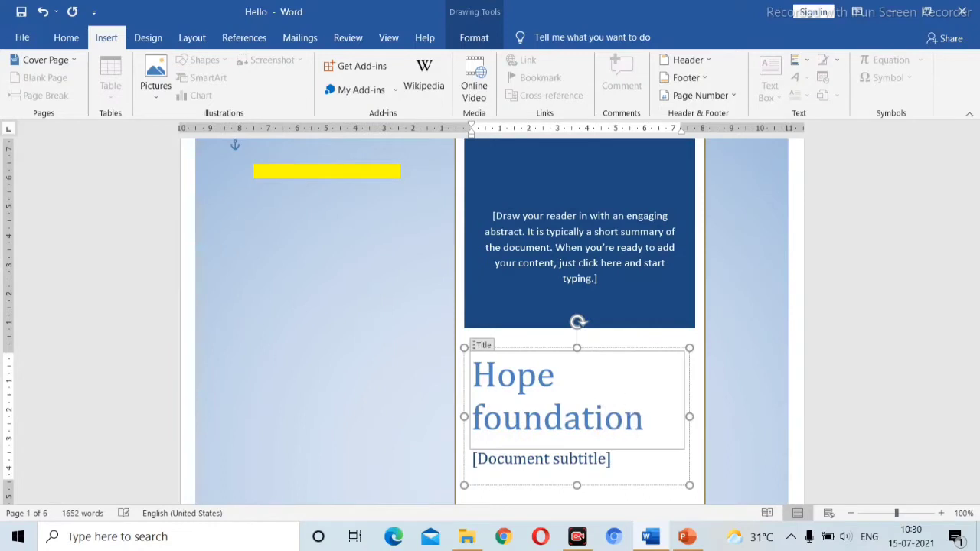
text(school)
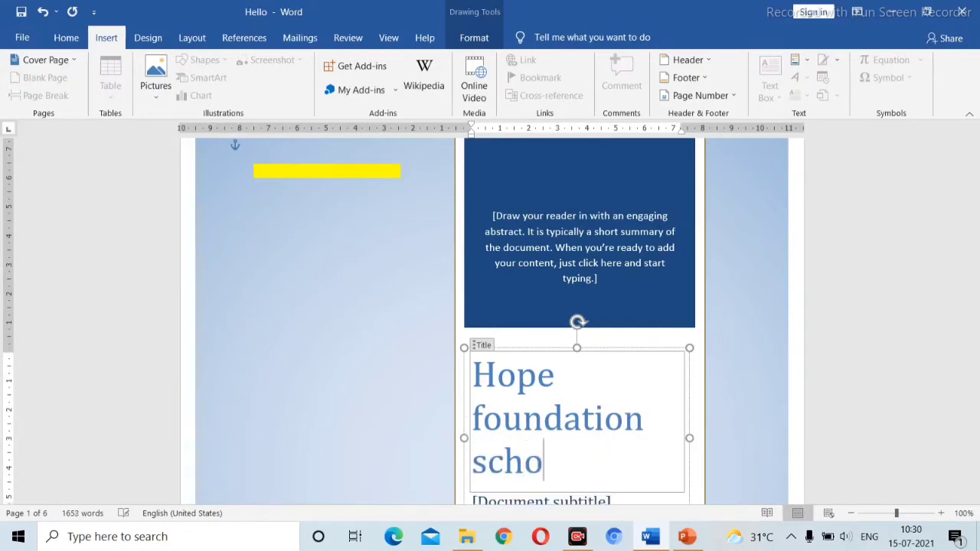
click(354, 363)
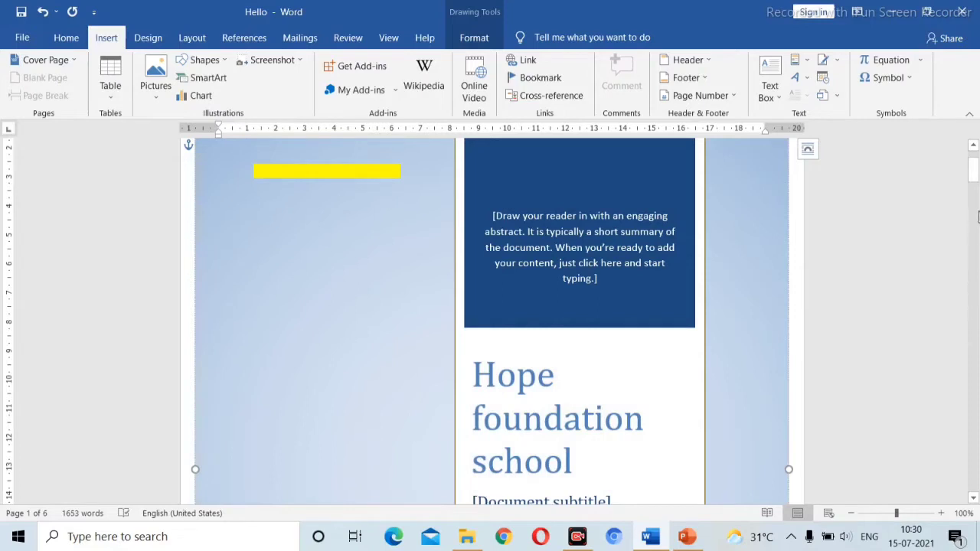
Step: Look over the titled cover page and remove it from the document
drag(973, 167, 974, 179)
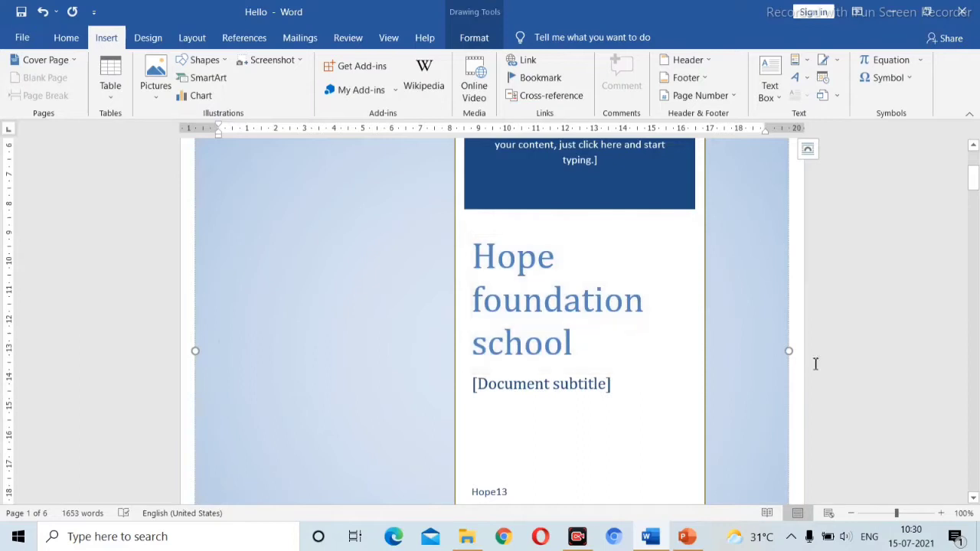
drag(975, 188, 975, 175)
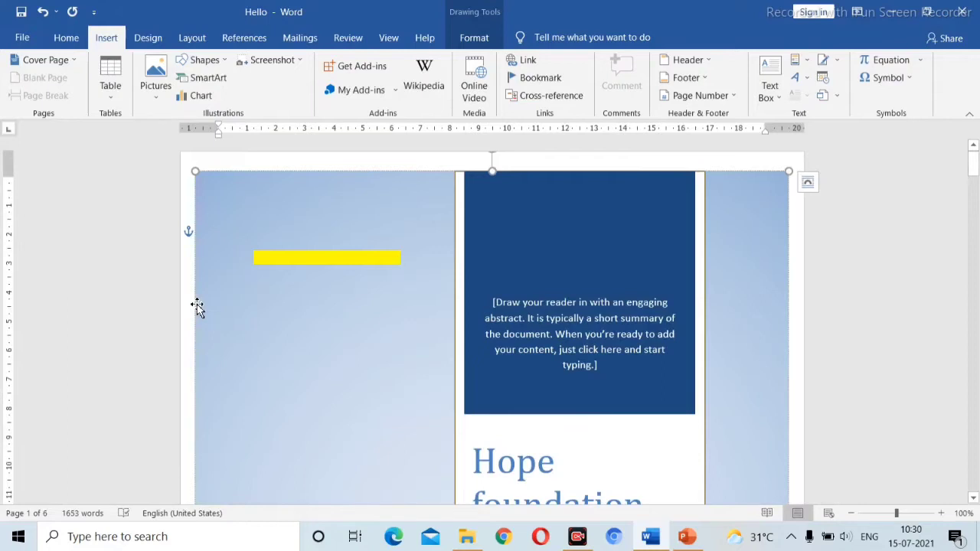
click(74, 61)
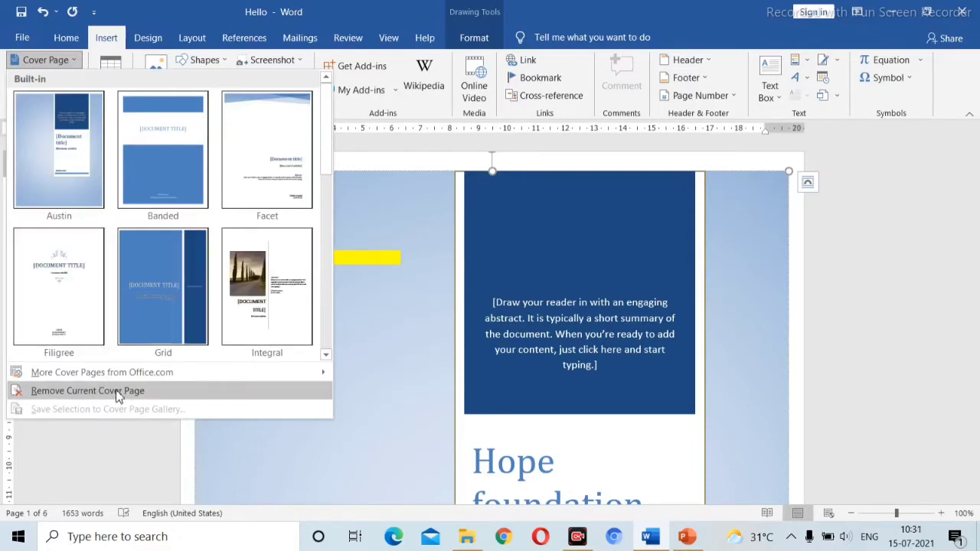
click(88, 390)
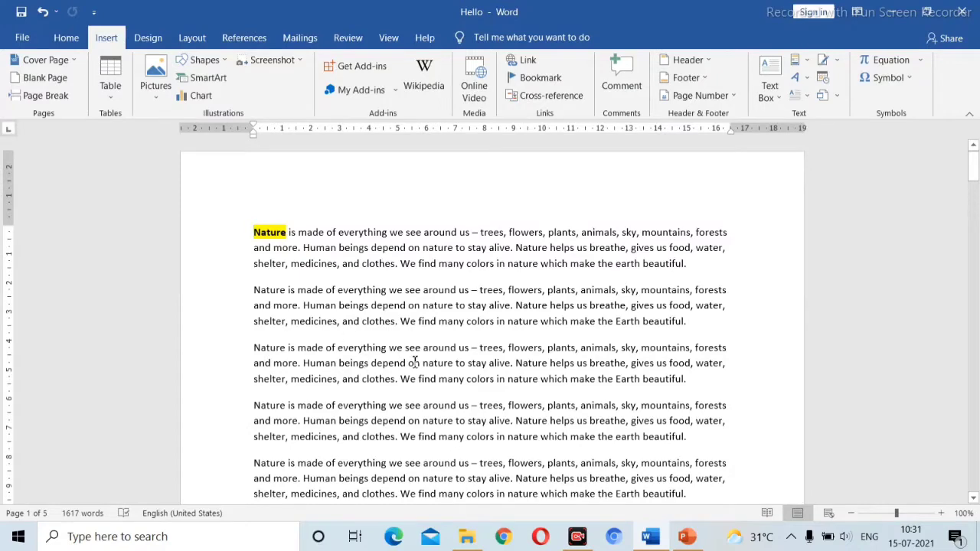
Step: Insert a blank page after the last paragraph on the first page, following "make the earth beautiful."
scroll(414, 362, down, 5)
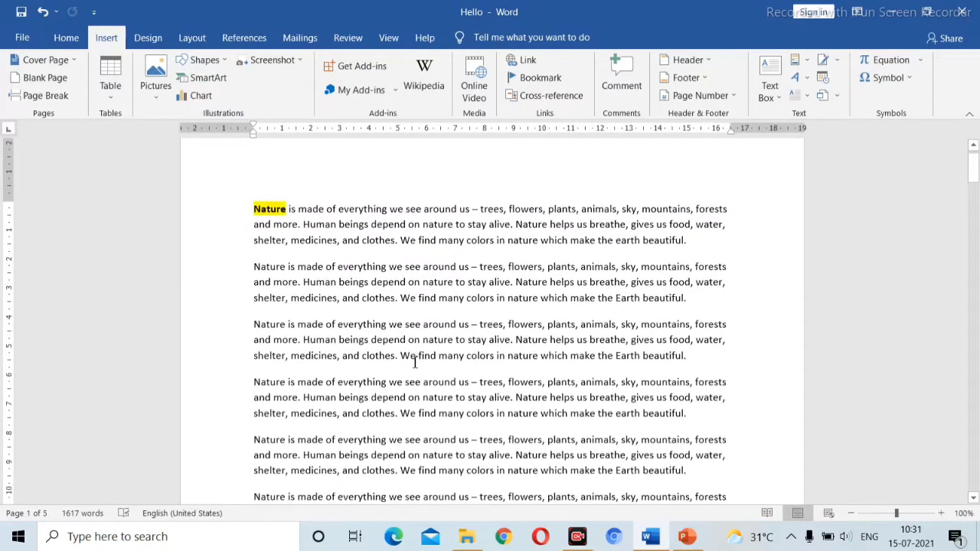
scroll(414, 362, down, 4)
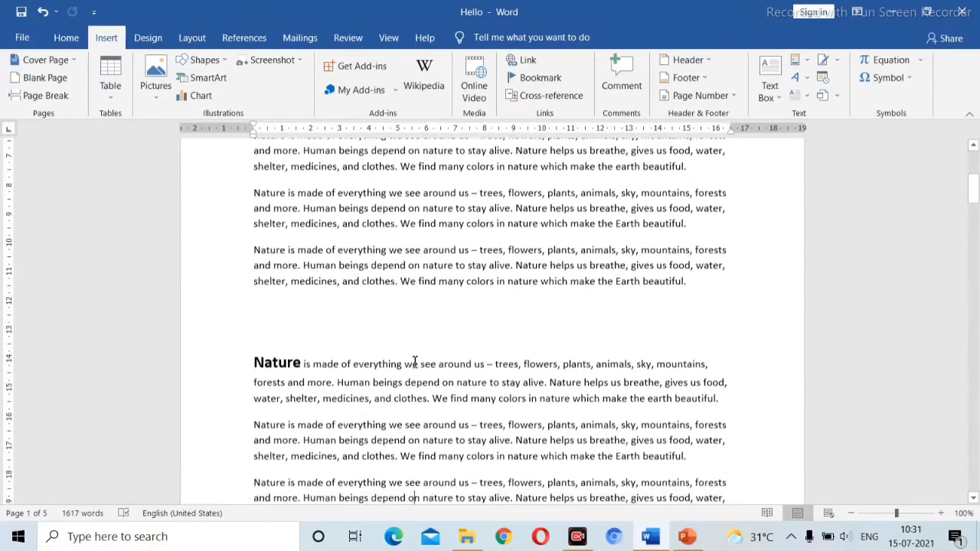
scroll(414, 361, down, 1)
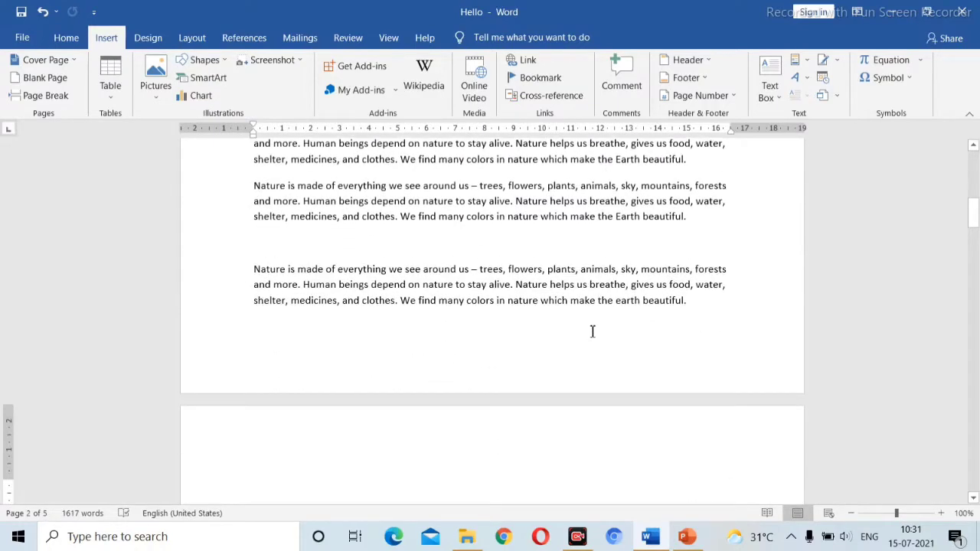
click(702, 309)
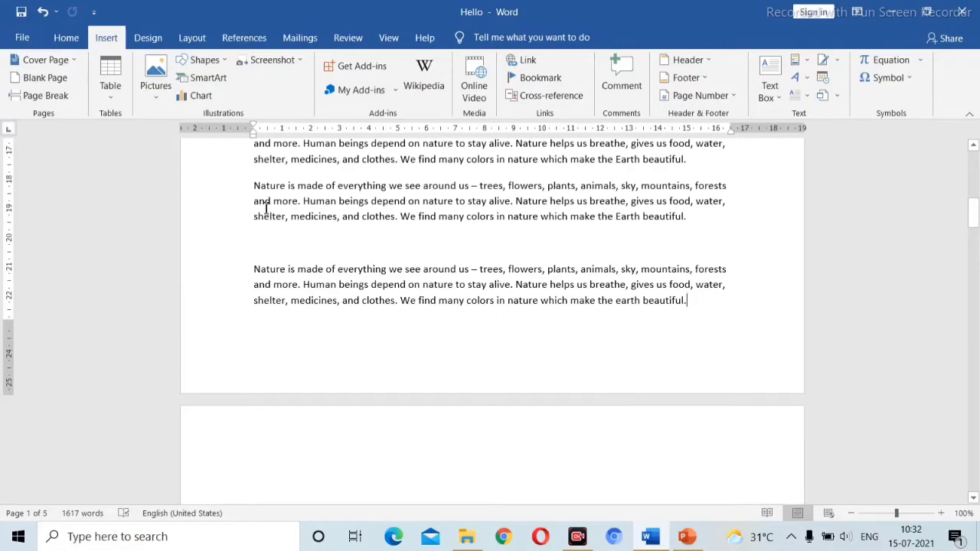
click(54, 84)
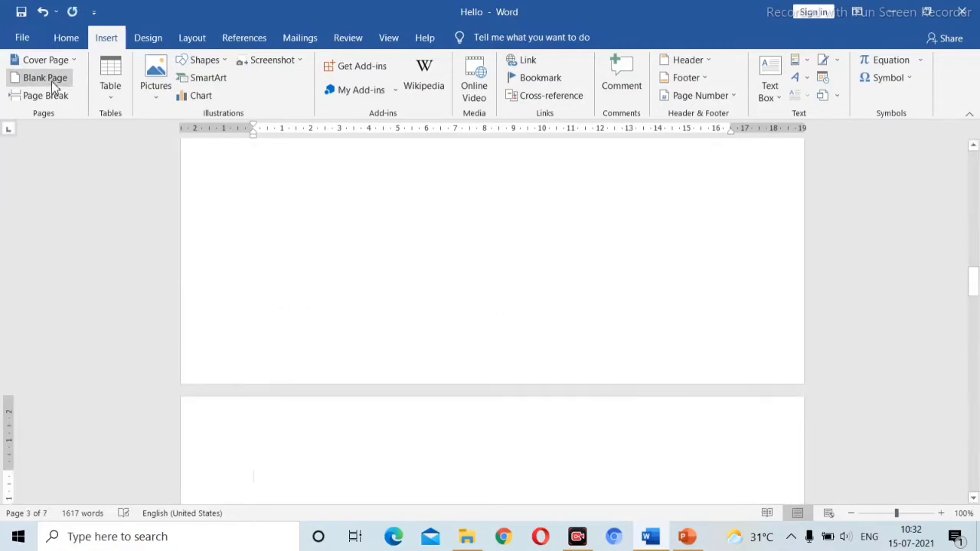
Step: Return to the beginning of the document and insert a blank page before the highlighted word "Nature"
scroll(354, 247, up, 15)
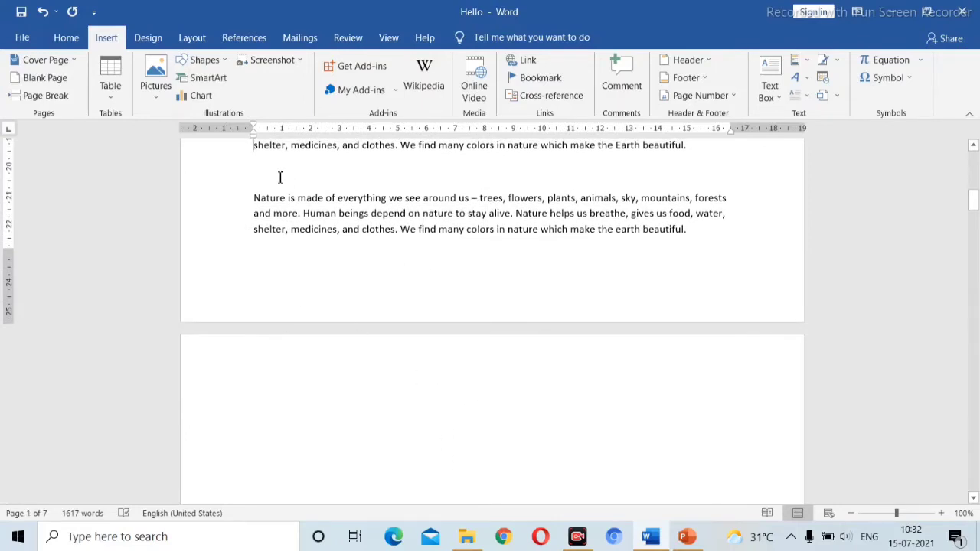
key(Up)
key(Up)
key(Up)
key(Up)
key(Up)
key(Up)
key(Up)
key(Up)
key(Up)
key(Up)
key(Up)
key(Up)
key(Up)
key(Up)
key(Up)
key(Up)
key(Up)
key(Up)
key(Up)
key(Up)
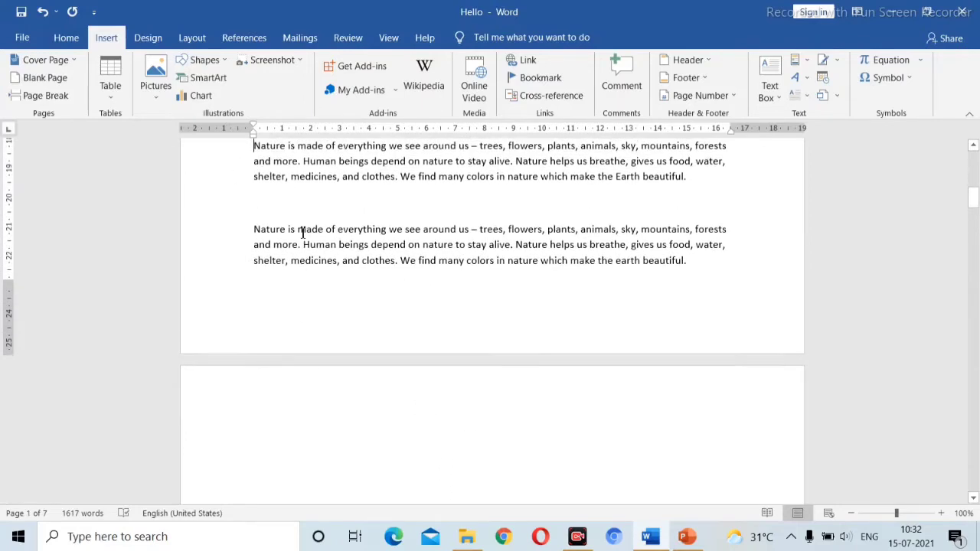
key(Up)
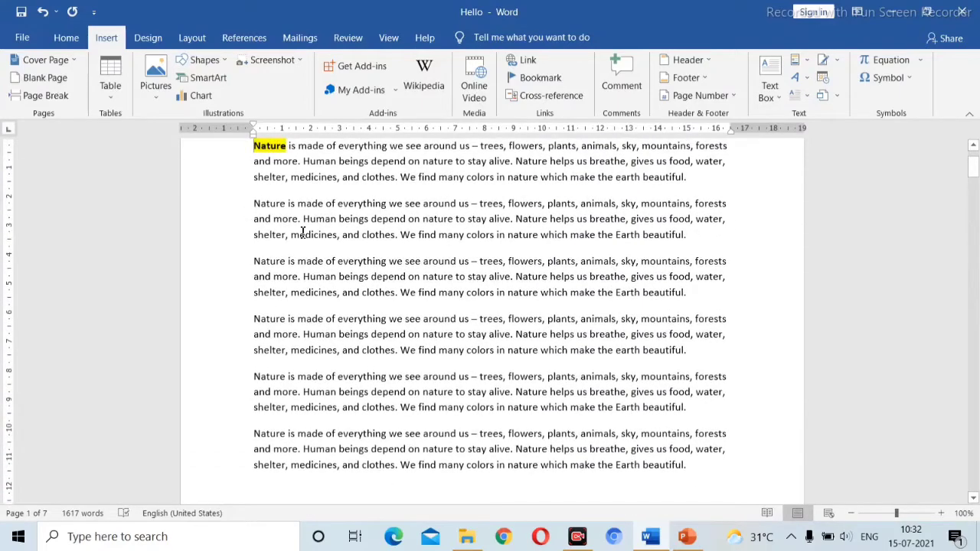
key(Up)
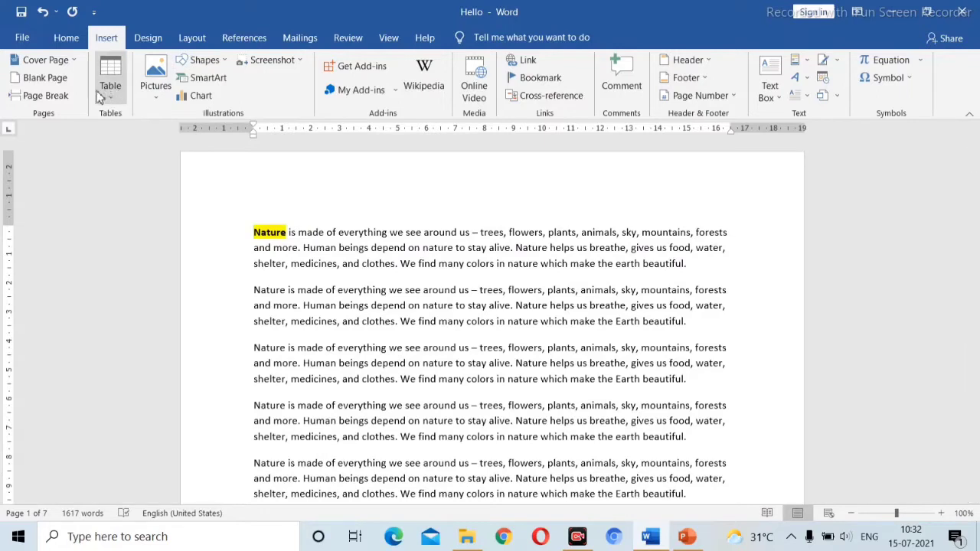
click(28, 82)
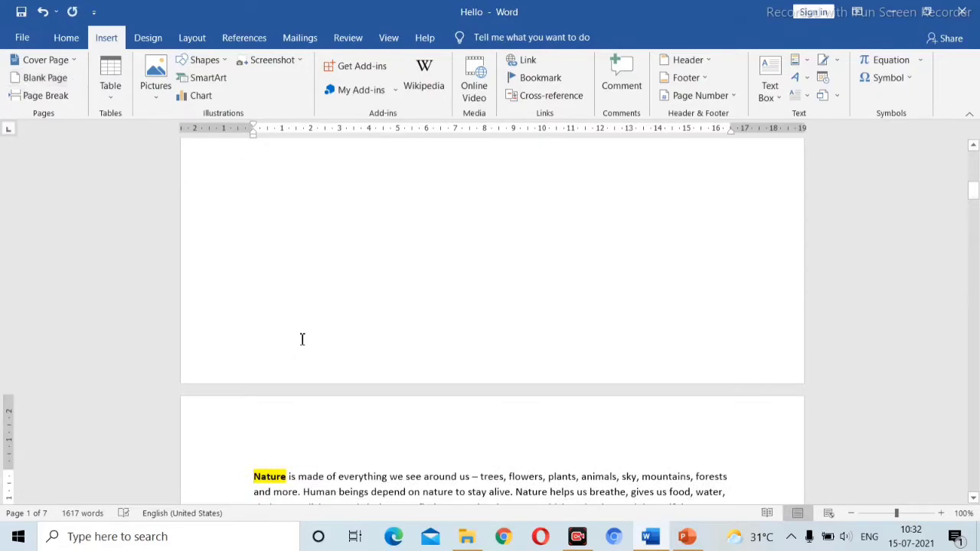
Step: Delete the blank page at the start of the document
scroll(301, 339, up, 10)
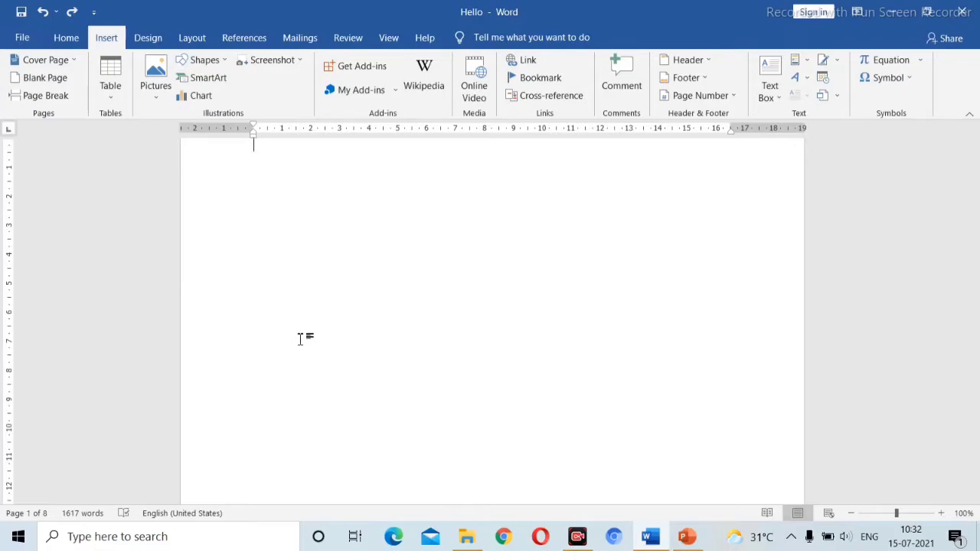
key(Delete)
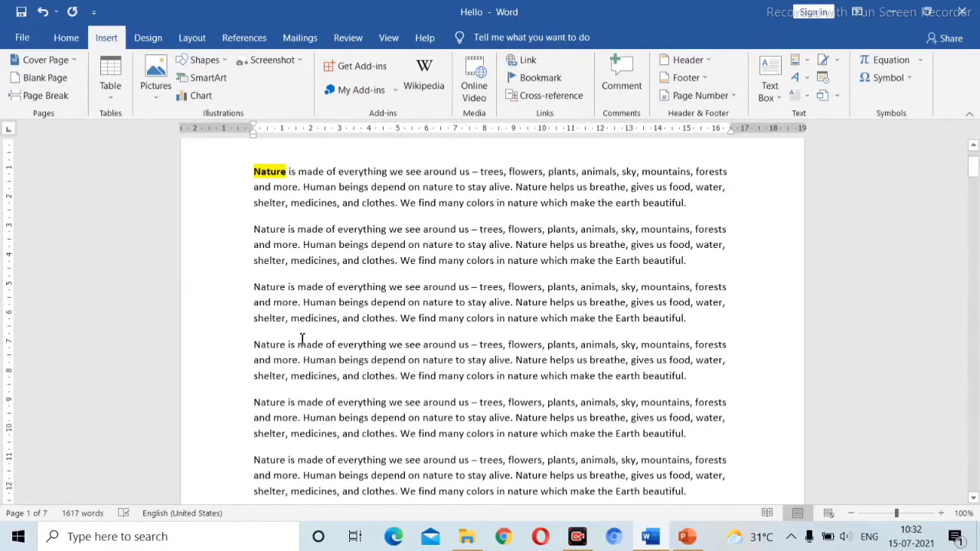
Step: Go to the empty pages after the first text section and delete the extra page break before the next Nature paragraph
scroll(301, 339, down, 5)
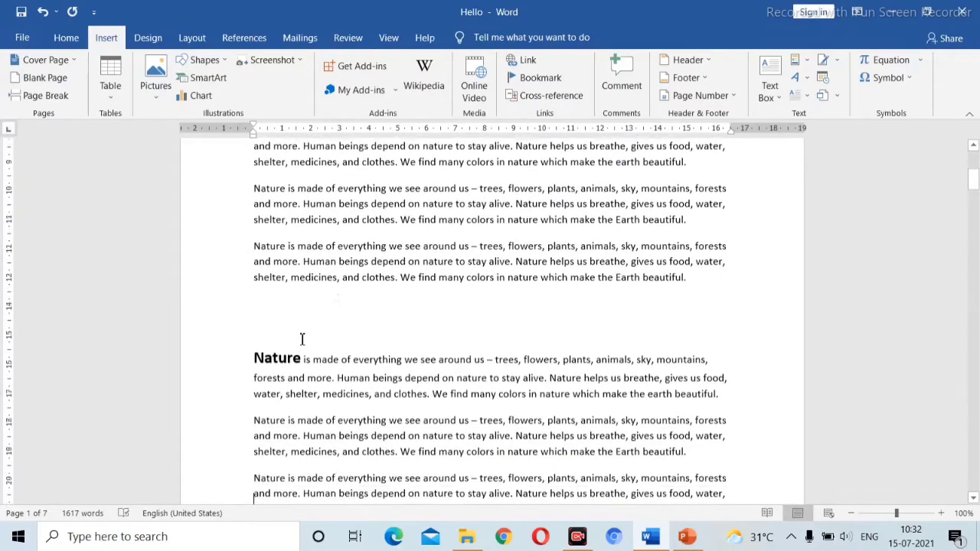
key(Down)
key(Down)
key(Down)
key(Down)
key(Down)
key(Down)
key(Down)
key(Down)
key(Down)
key(Down)
key(Up)
key(Up)
key(Up)
key(Up)
key(Up)
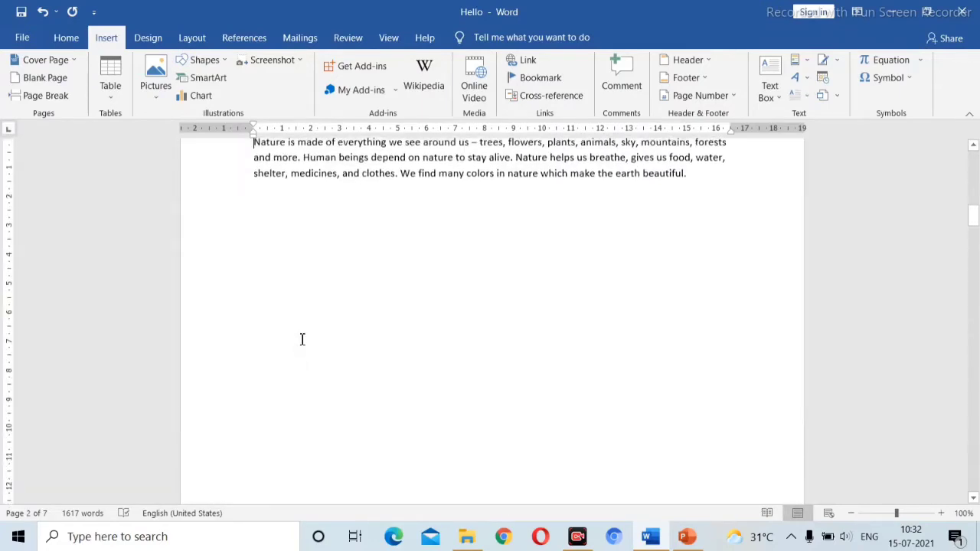
key(Up)
key(Up)
key(Up)
key(Up)
key(Up)
key(Up)
key(Up)
key(Up)
key(Up)
key(Up)
key(Up)
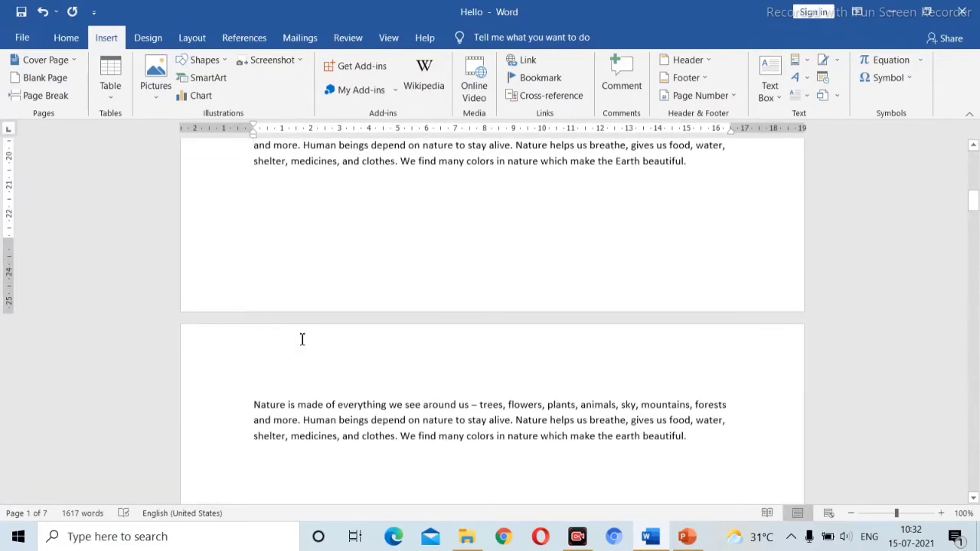
key(Down)
key(Down)
key(Down)
key(Down)
key(Down)
key(Down)
key(Down)
key(Down)
key(Down)
key(Down)
key(Down)
key(Down)
key(Down)
key(Down)
key(Down)
key(Down)
key(Down)
key(Down)
key(Down)
key(Down)
key(Down)
key(Down)
key(Down)
key(Down)
key(Down)
key(Down)
key(Down)
key(Down)
key(Down)
key(Down)
key(Down)
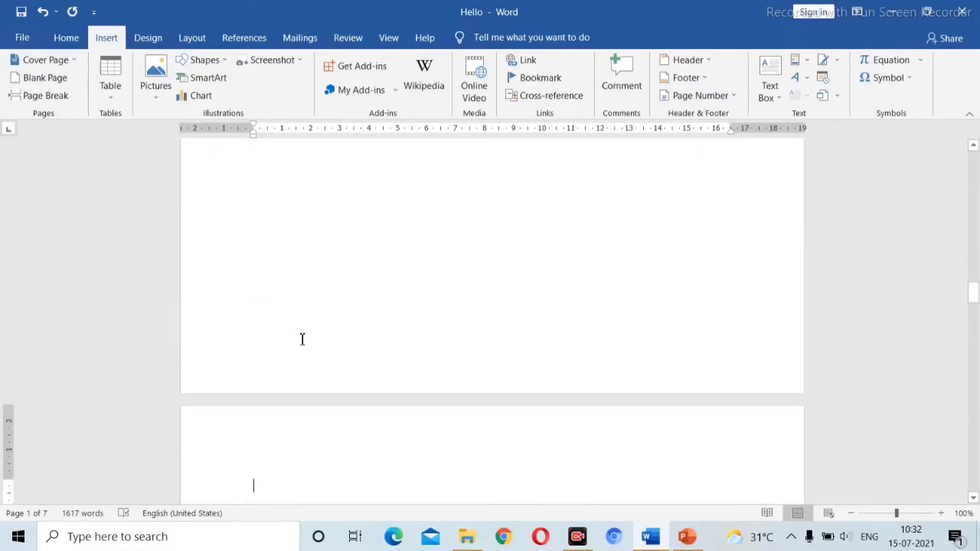
key(Down)
key(Down)
key(Down)
key(Down)
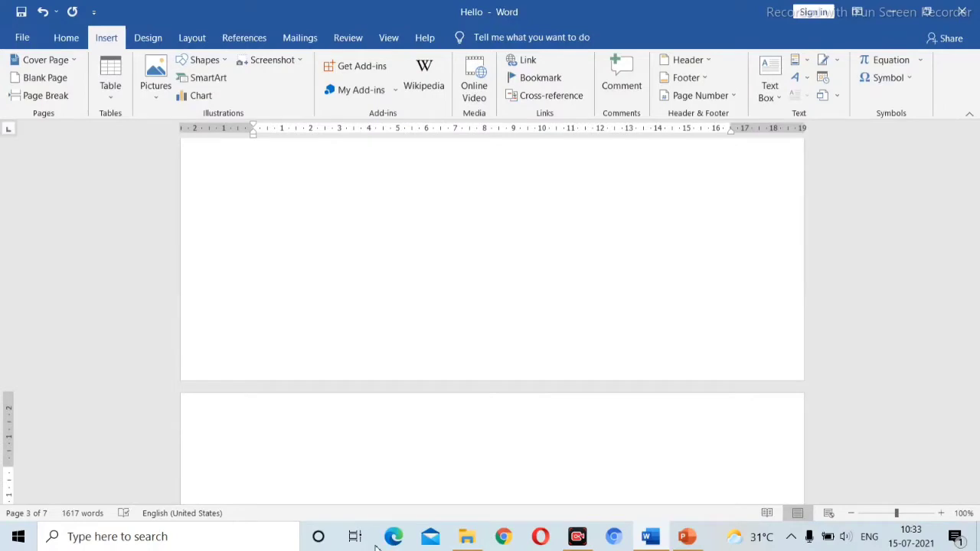
key(Delete)
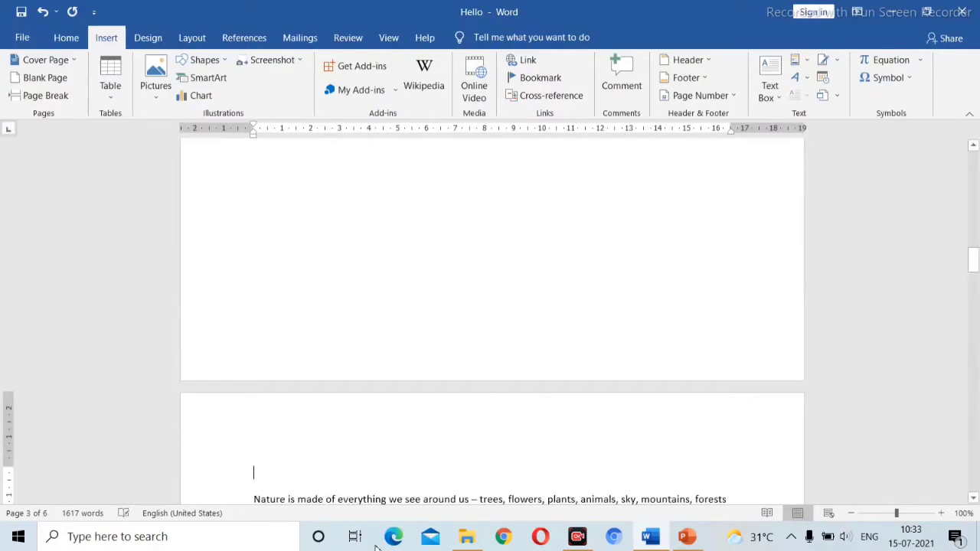
Step: Return to the top of the document and reduce the pages' top margin with the vertical ruler
key(Up)
key(Up)
key(Up)
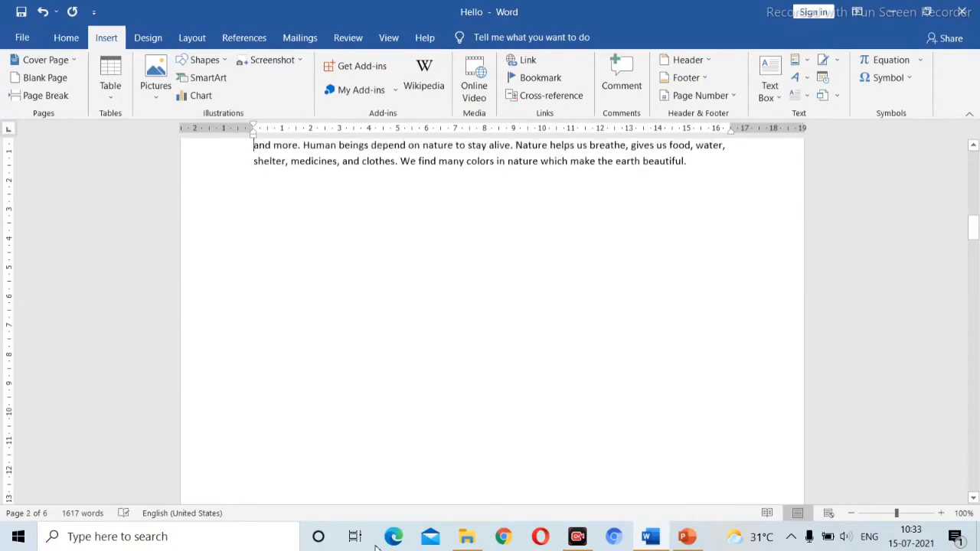
key(Up)
key(Up)
key(Up)
key(Up)
key(Up)
key(Up)
key(Up)
key(Up)
key(Up)
key(Up)
key(Up)
key(Up)
key(Up)
key(Up)
key(Up)
key(Up)
key(Up)
key(Up)
key(Up)
key(Up)
key(Up)
key(Up)
key(Up)
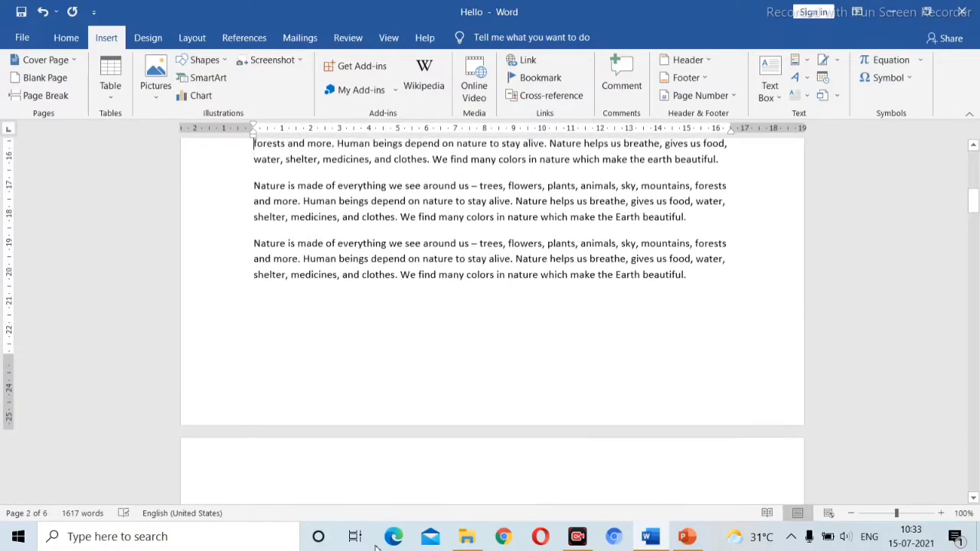
key(Up)
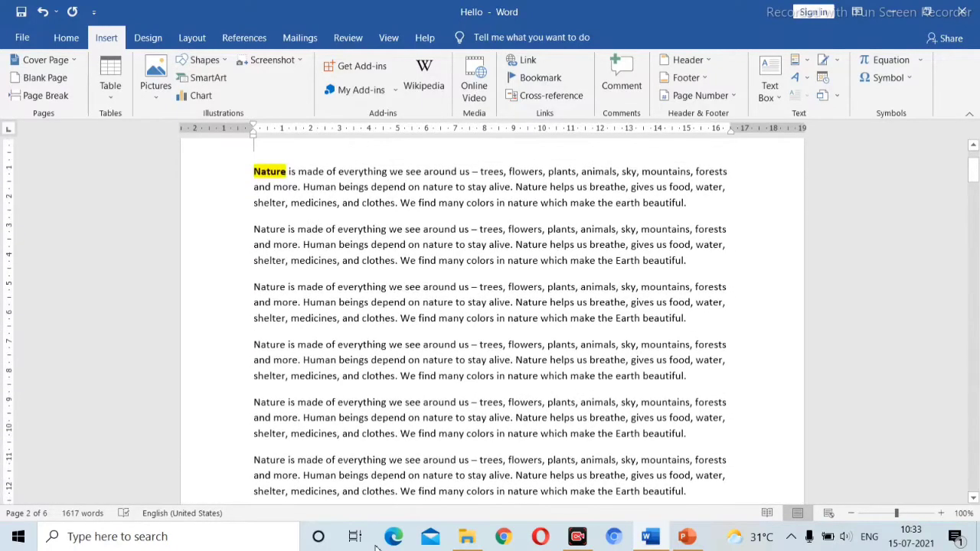
key(Up)
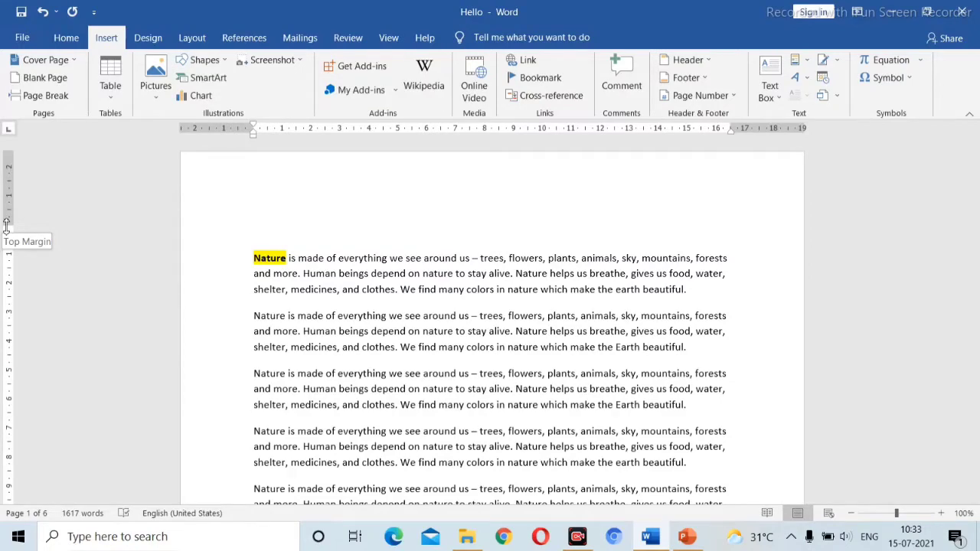
drag(6, 223, 9, 168)
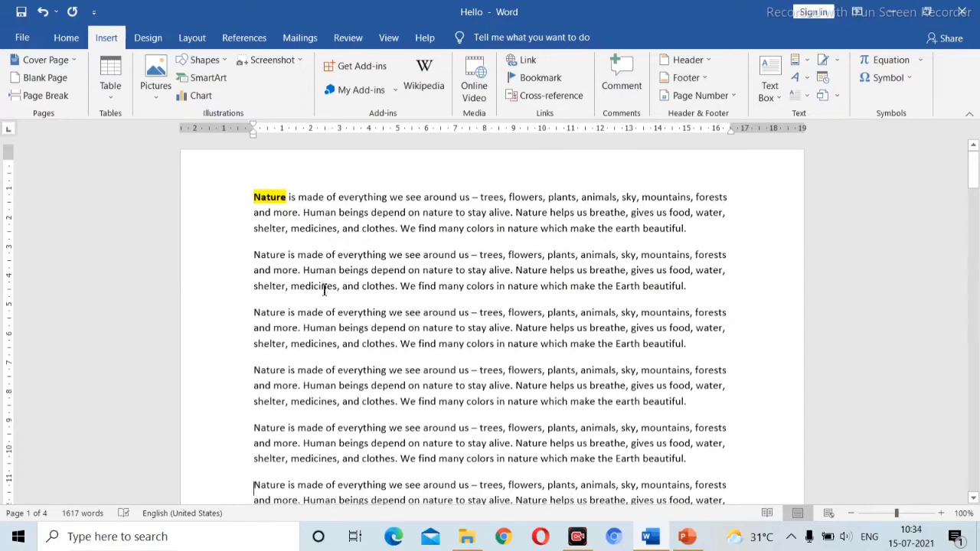
Step: Reduce the bottom margin at the end of the second page with the vertical ruler
scroll(323, 289, down, 10)
scroll(323, 289, down, 5)
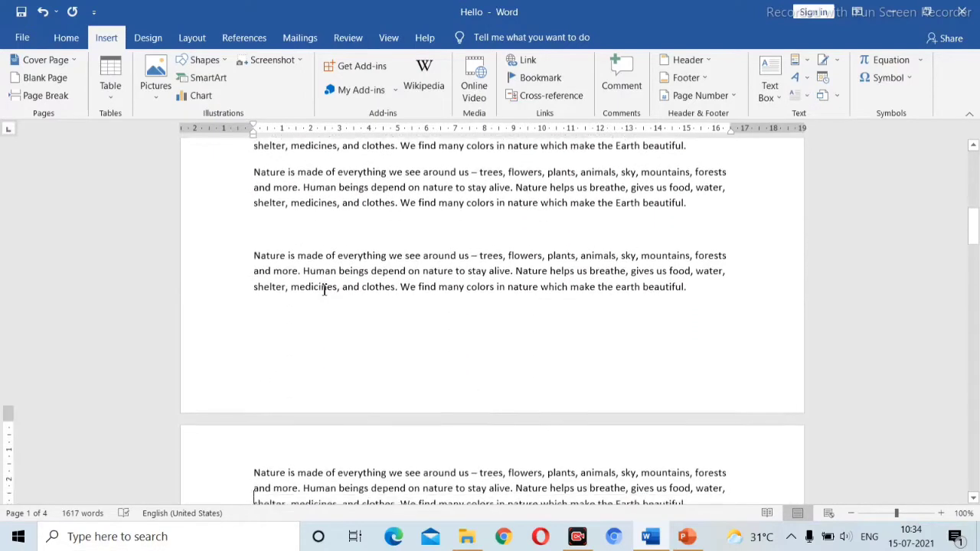
scroll(323, 289, down, 10)
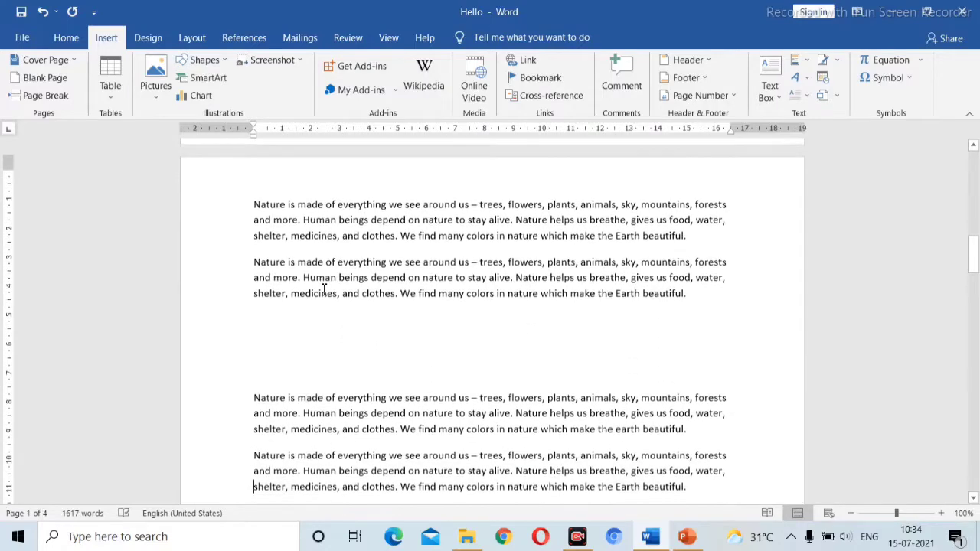
scroll(323, 289, down, 4)
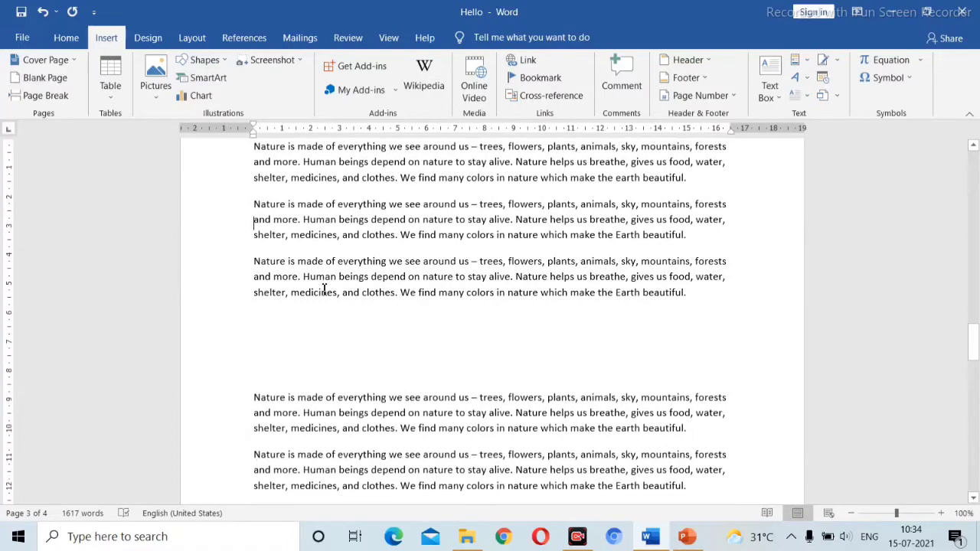
scroll(323, 290, up, 8)
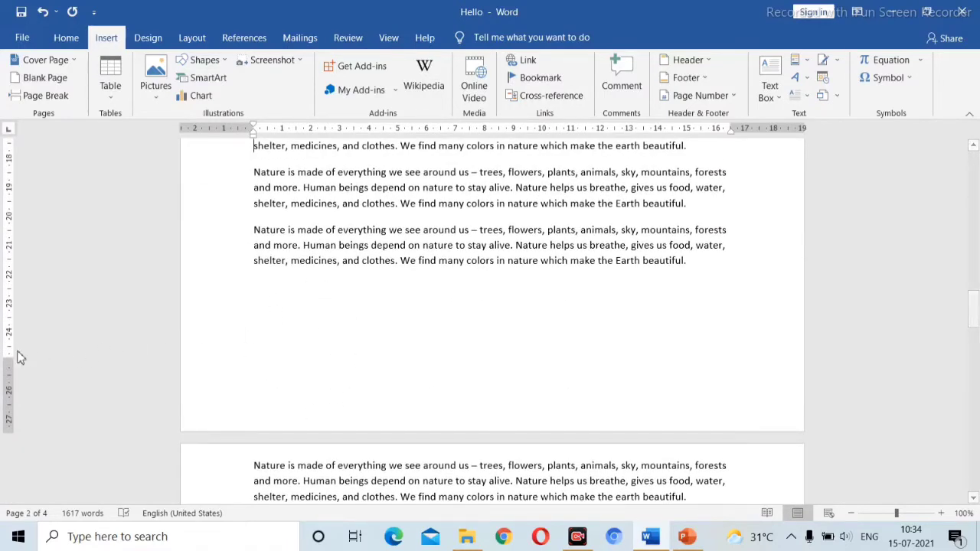
drag(9, 353, 7, 407)
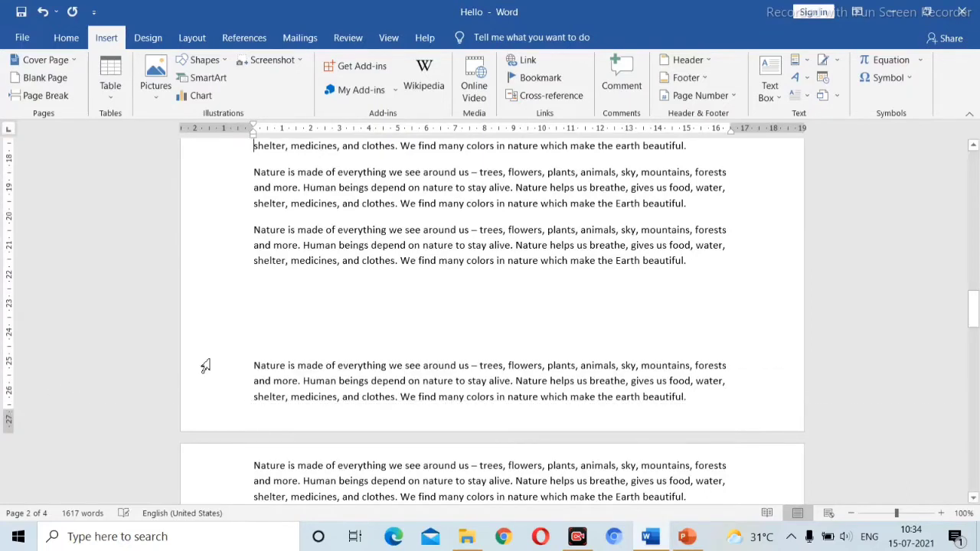
Step: Remove the empty gap before the last Nature paragraph on the second page
click(254, 365)
key(BackSpace)
key(BackSpace)
key(BackSpace)
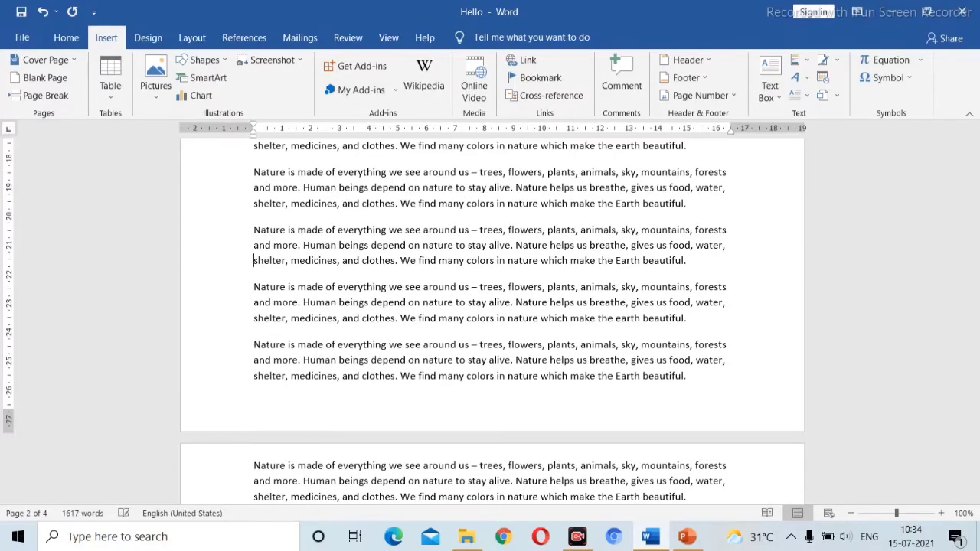
Step: Go back to the start of the document and look through the first page down to its last paragraph
key(Page_Up)
key(Page_Up)
key(Page_Up)
key(Page_Up)
key(Page_Up)
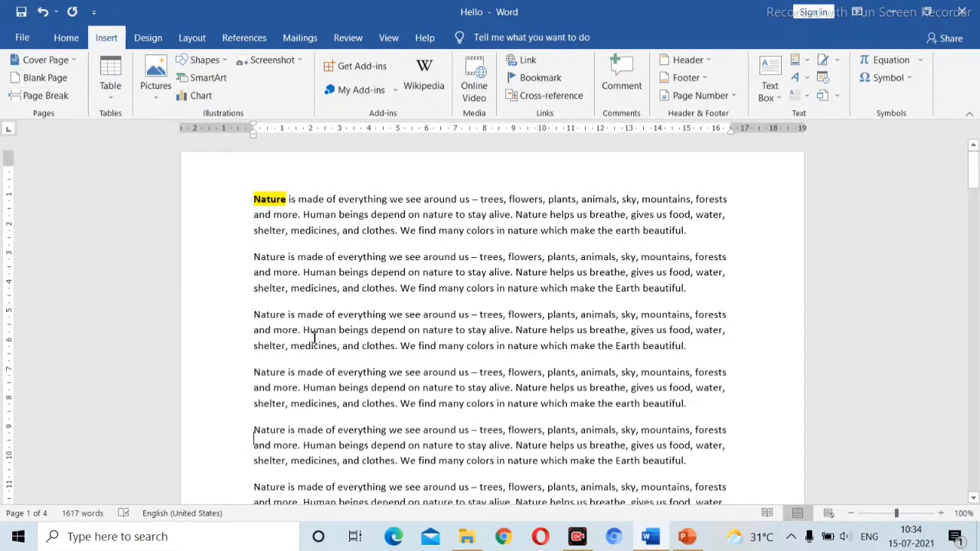
key(Down)
key(Down)
key(Down)
key(Down)
key(Down)
key(Down)
key(Down)
key(Down)
key(Down)
key(Down)
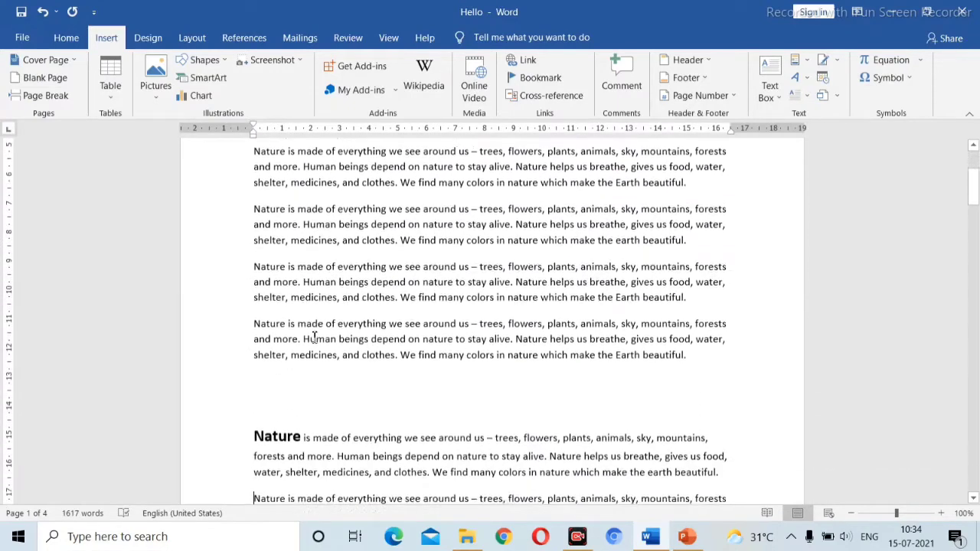
key(Down)
key(Down)
key(Down)
key(Down)
key(Down)
key(Down)
key(Down)
key(Down)
key(Down)
key(Down)
key(Down)
key(Down)
key(Down)
key(Down)
key(Down)
key(Down)
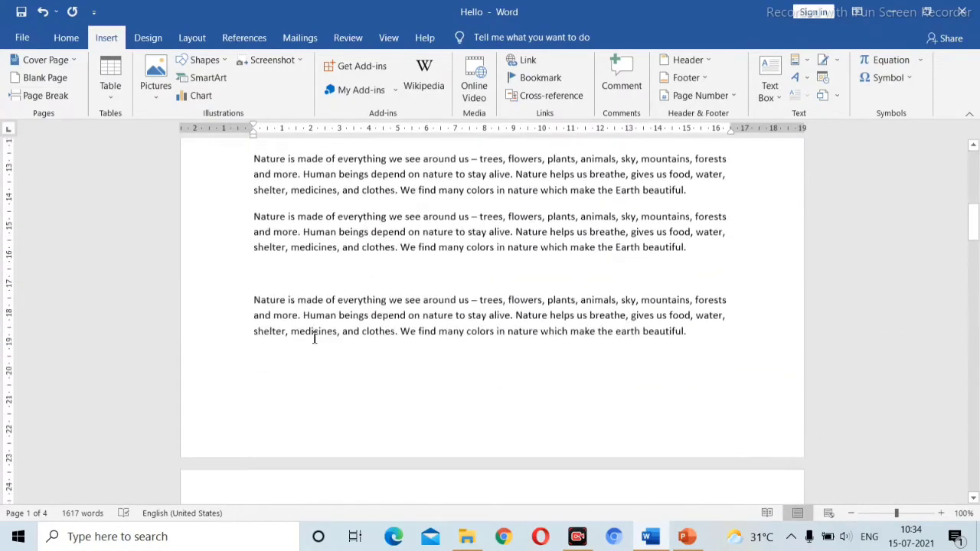
key(Down)
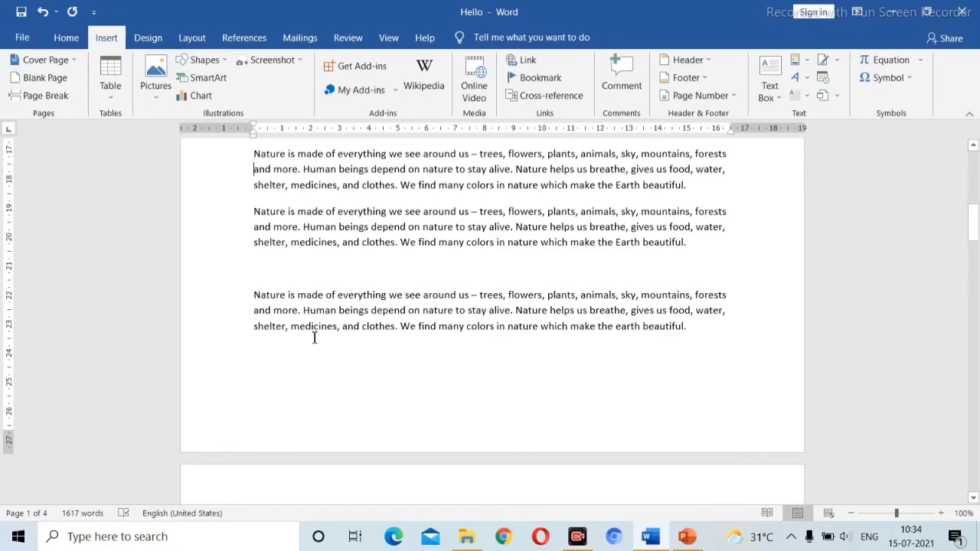
Step: Point out the first block of text by selecting it from above the large bold "Nature" up to the highlighted "Nature" line
key(Up)
key(Up)
key(Up)
key(Up)
key(Up)
key(Up)
key(Up)
key(Up)
key(Up)
key(Up)
key(Up)
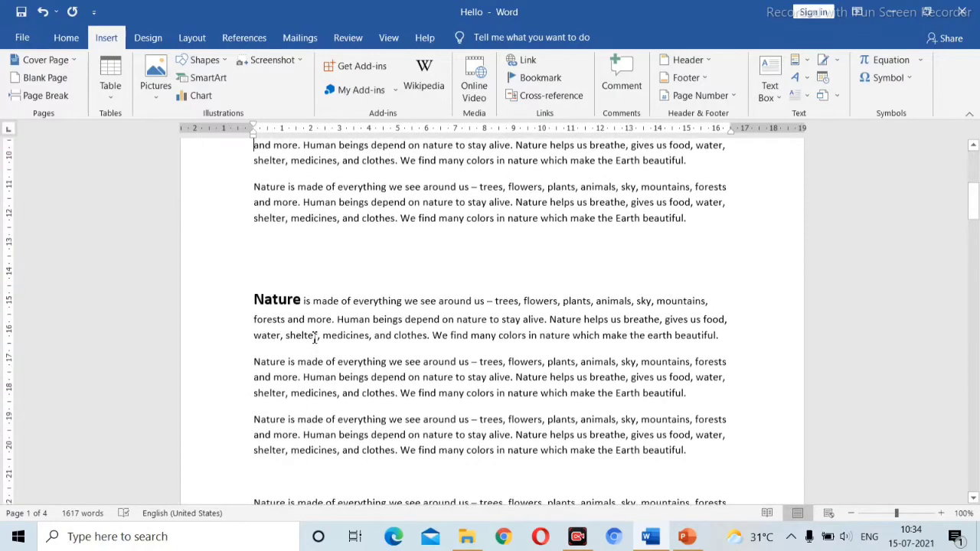
drag(696, 227, 381, 193)
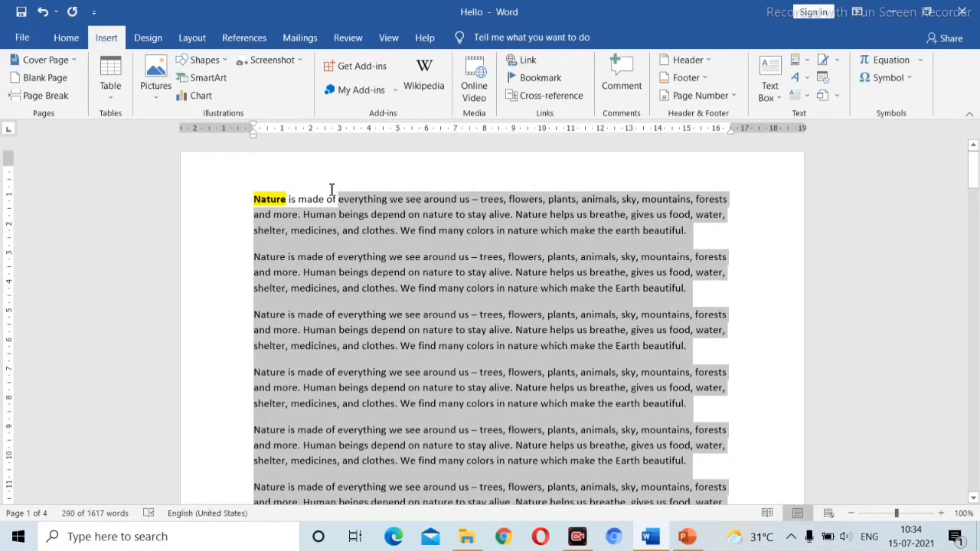
click(505, 270)
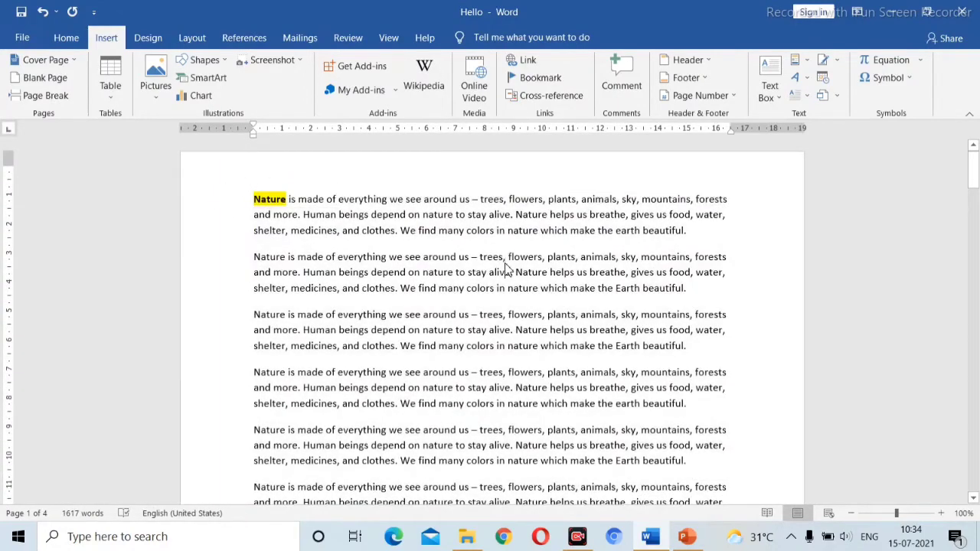
Step: Select the block of text from the large bold "Nature" to the last paragraph on the first page
scroll(505, 269, down, 10)
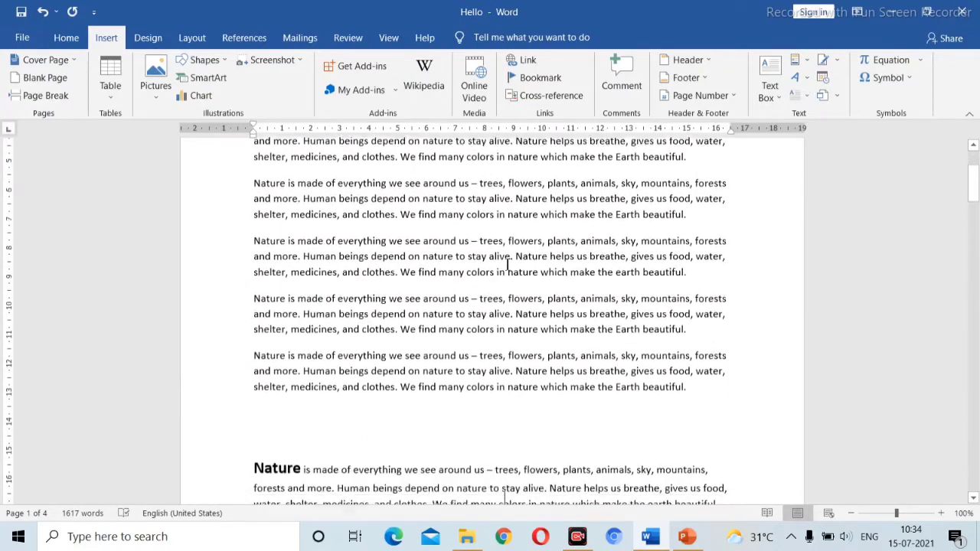
key(Down)
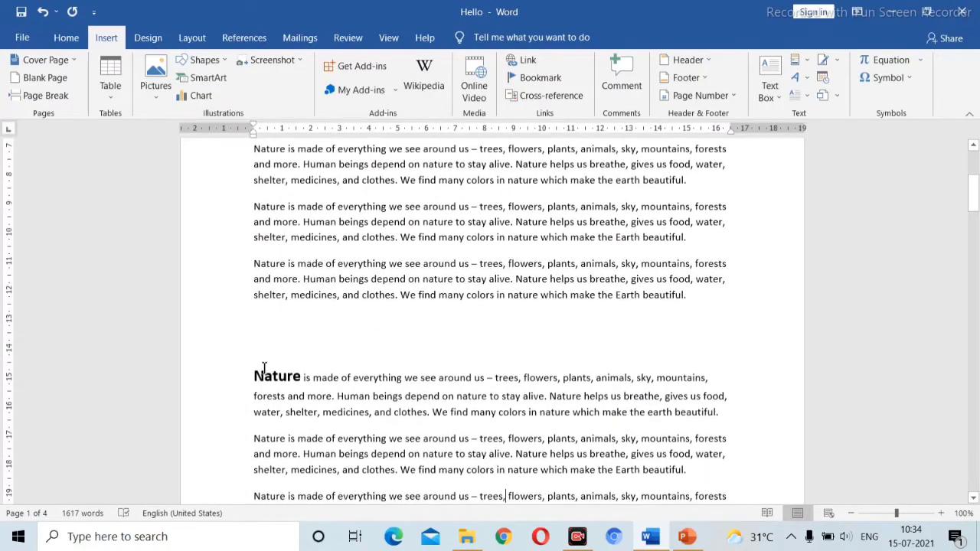
drag(258, 375, 706, 481)
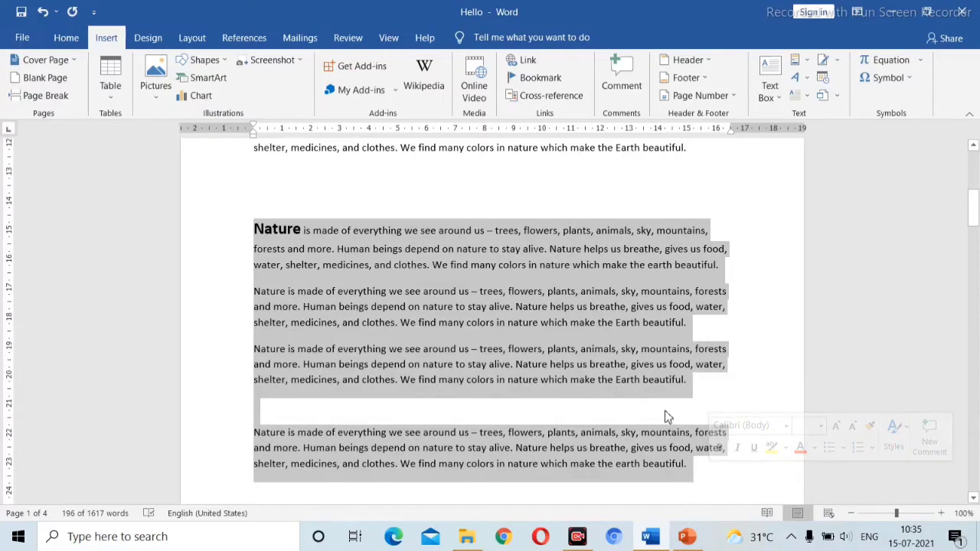
Step: Insert a page break at the end of the paragraph above the large bold "Nature", and undo it
click(611, 187)
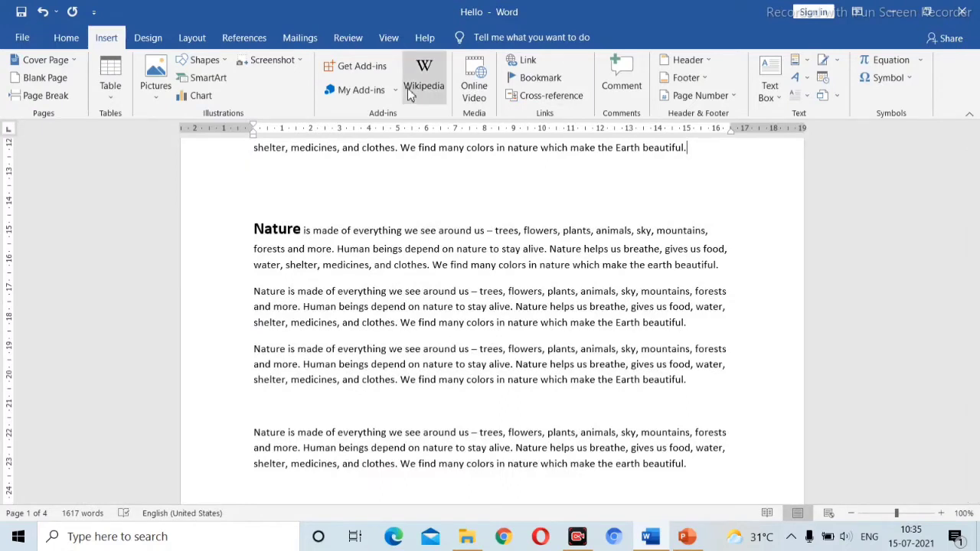
click(45, 96)
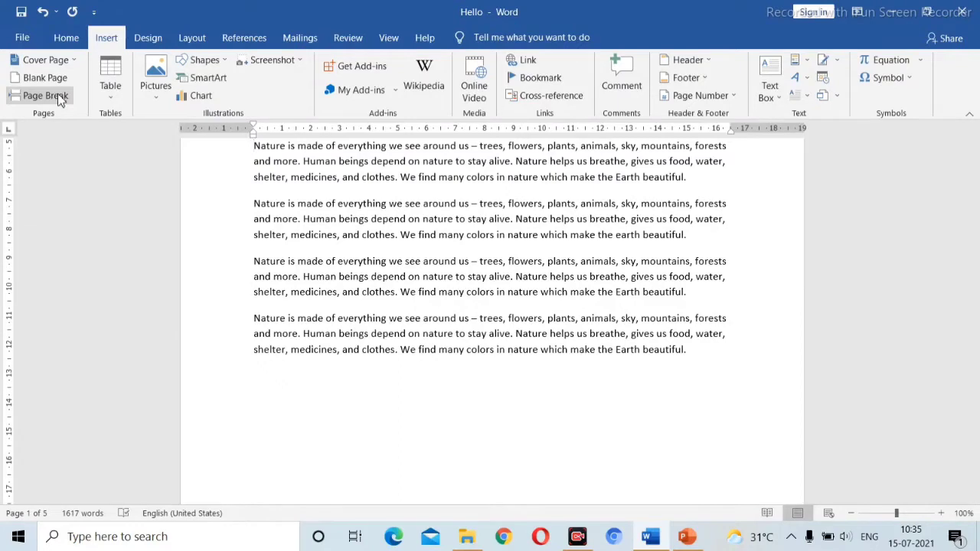
key(ctrl+z)
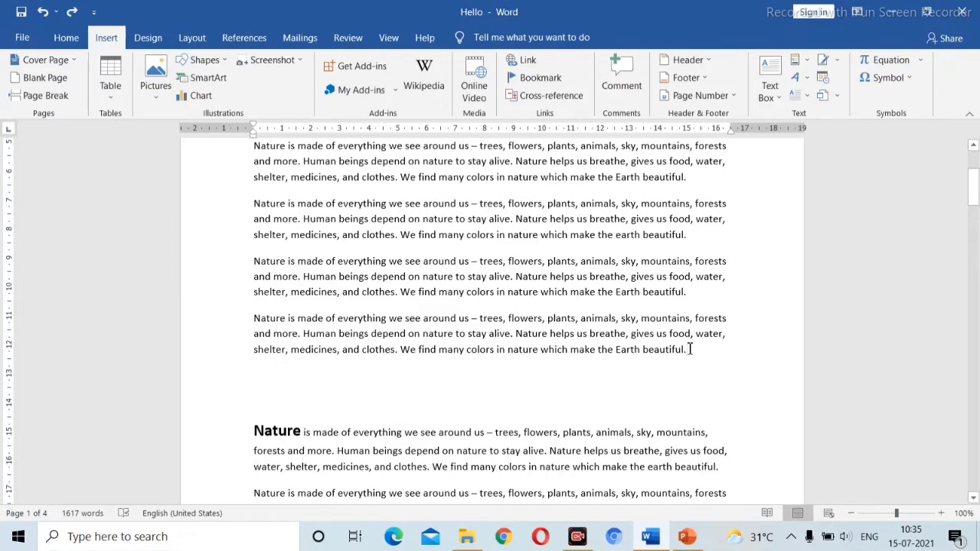
Step: Delete the words "Earth beautiful." backward from the end of the paragraph above the large bold "Nature"
key(BackSpace)
key(BackSpace)
key(BackSpace)
key(BackSpace)
key(BackSpace)
key(BackSpace)
key(BackSpace)
key(BackSpace)
key(BackSpace)
key(BackSpace)
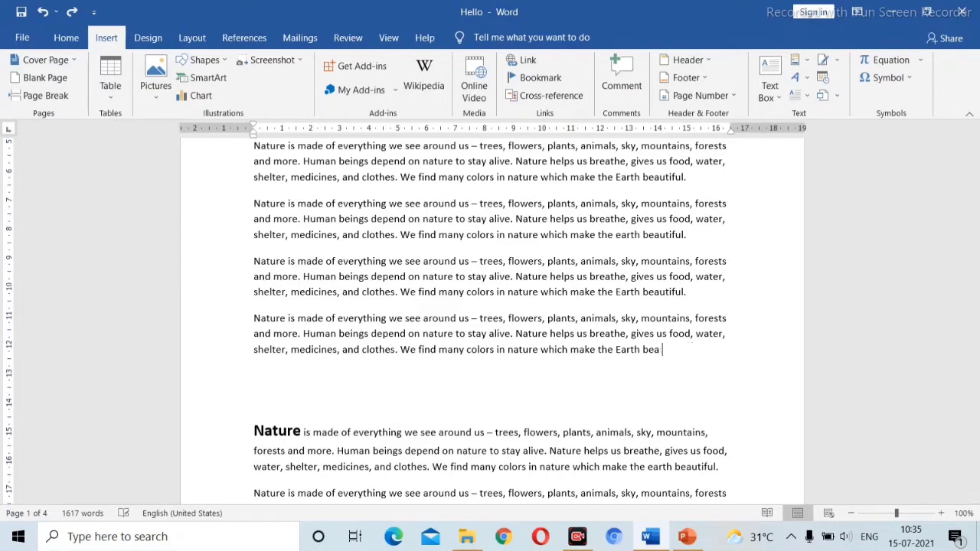
key(BackSpace)
key(BackSpace)
key(BackSpace)
key(BackSpace)
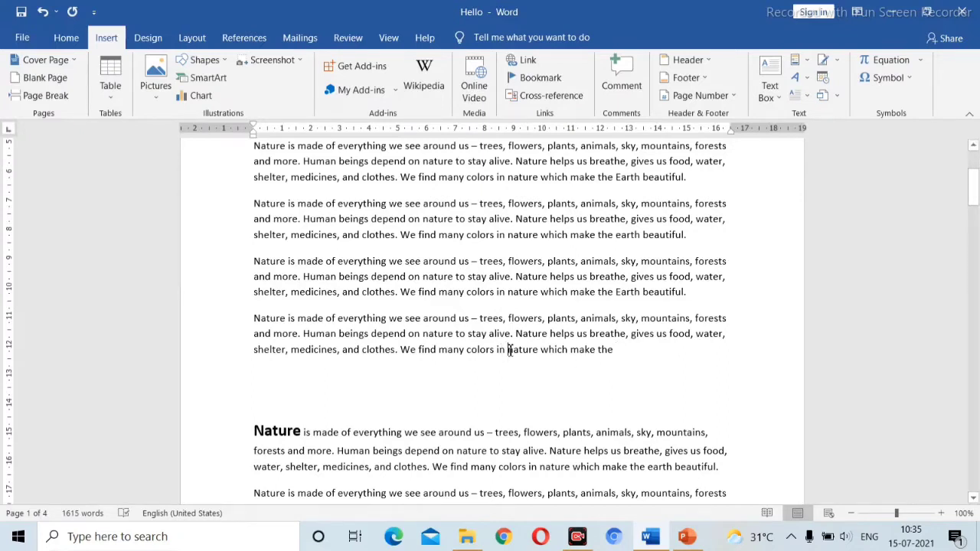
Step: Delete the words "nature which make the" forward from after "We find many colors in" in the same paragraph
drag(509, 349, 625, 349)
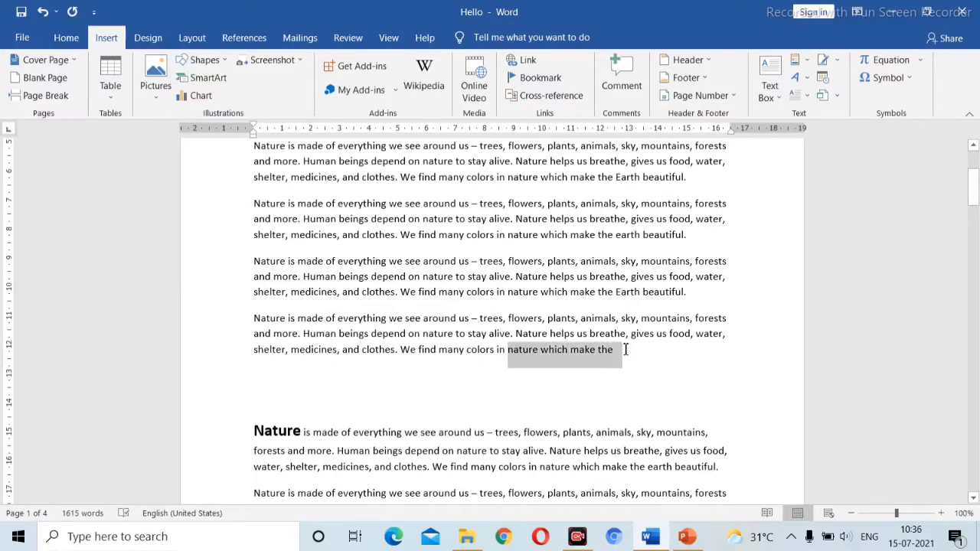
click(508, 349)
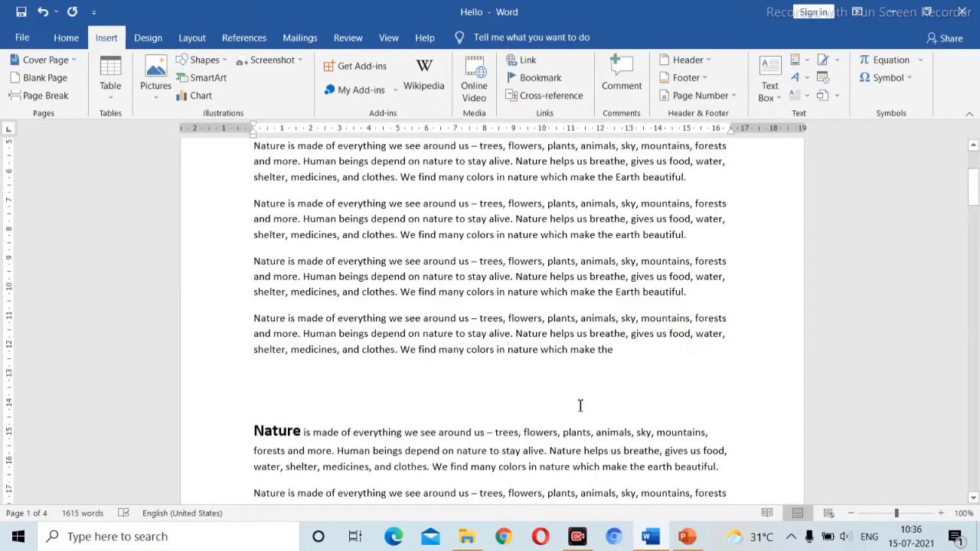
key(Delete)
key(Delete)
key(Delete)
key(Delete)
key(Delete)
key(Delete)
key(Delete)
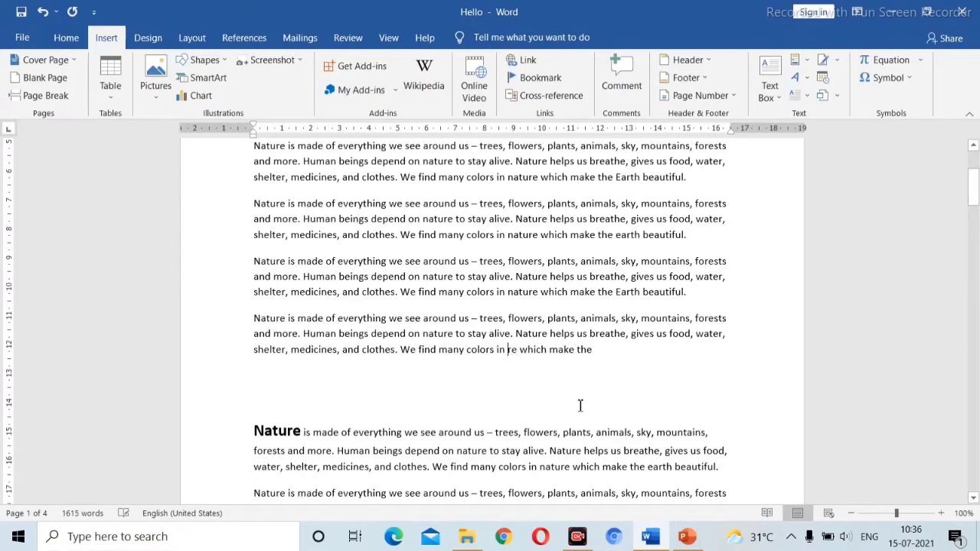
key(Delete)
key(Delete)
key(Delete)
key(Delete)
key(Delete)
key(Delete)
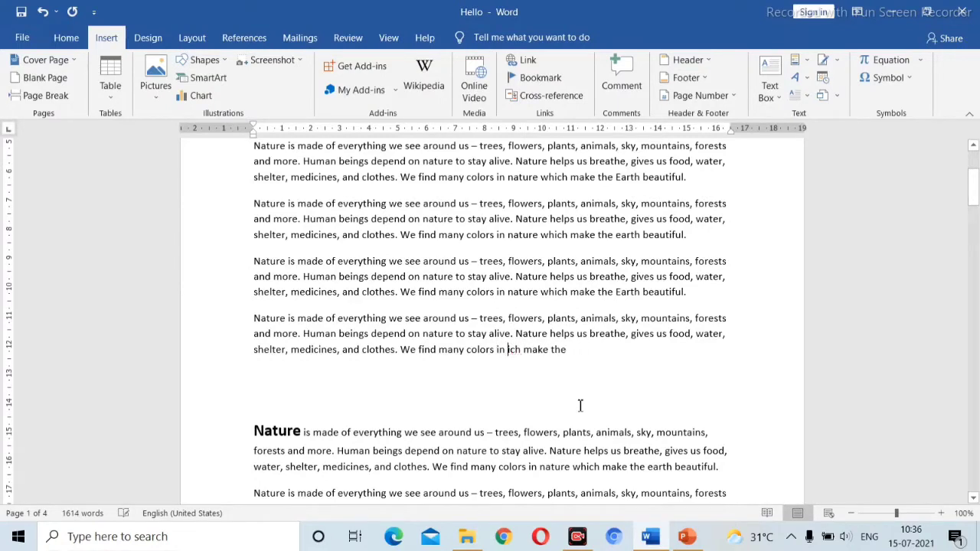
key(Delete)
key(Delete)
key(Delete)
key(Delete)
key(Delete)
Step: Add the line "Ctrl+ z- undo" below the shortened paragraph and enlarge its font size to 22
key(Return)
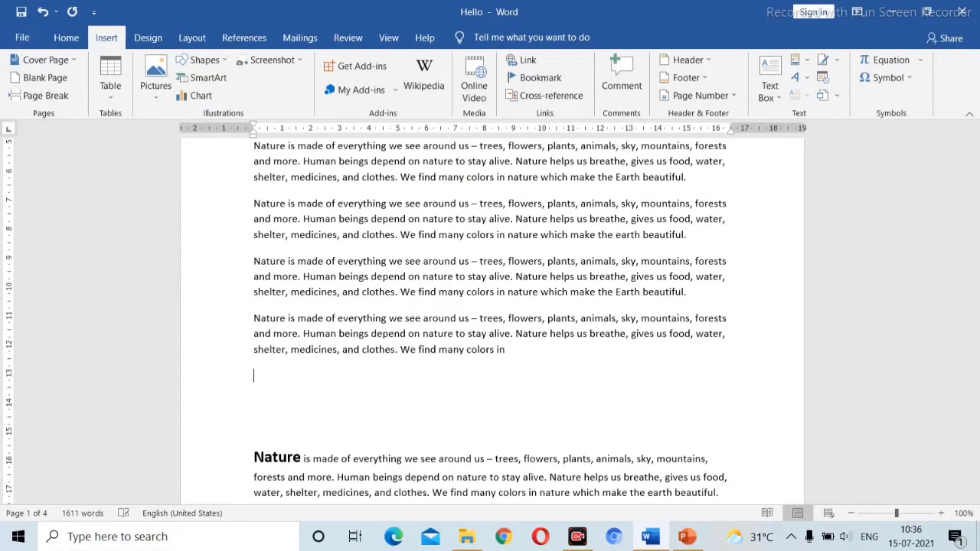
text(ctrl+ z- undo)
drag(319, 371, 253, 375)
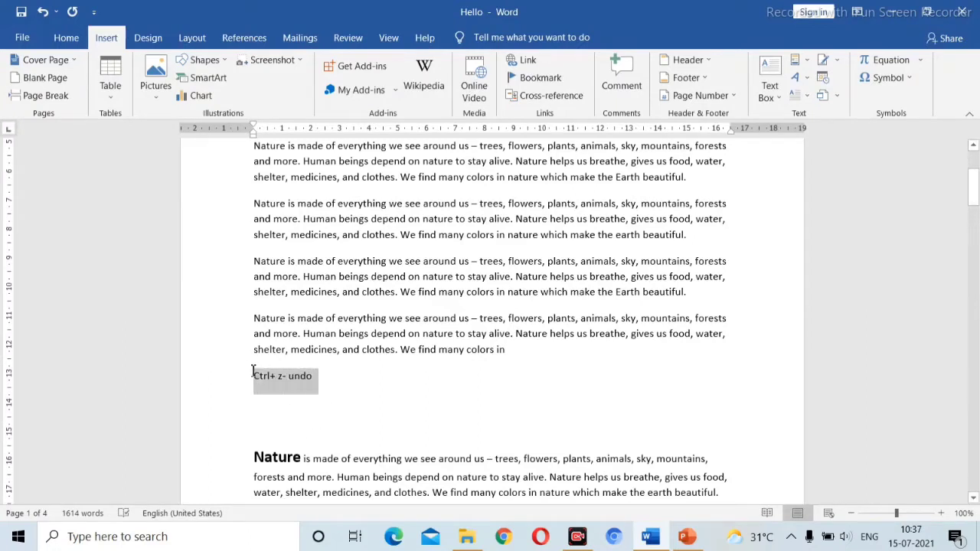
click(67, 37)
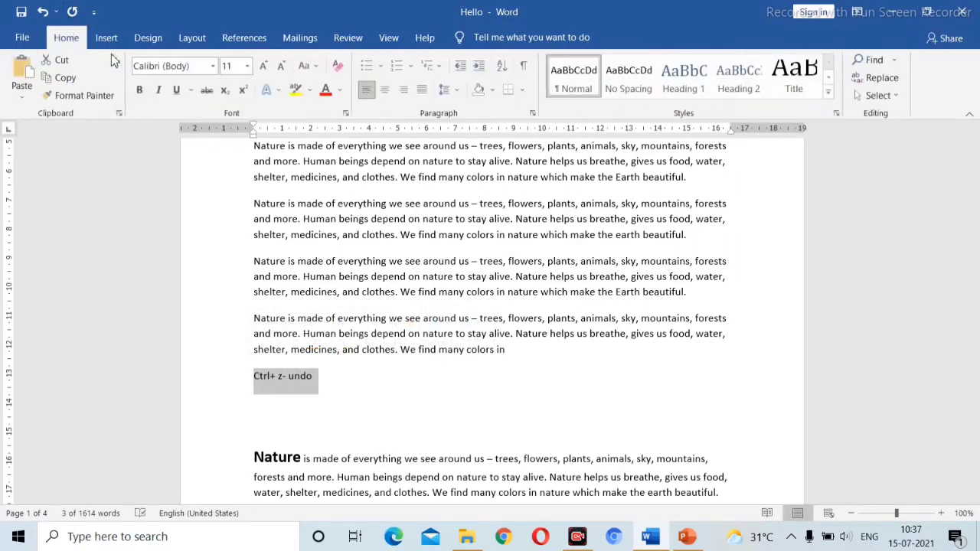
click(262, 66)
click(262, 66)
click(262, 66)
click(263, 65)
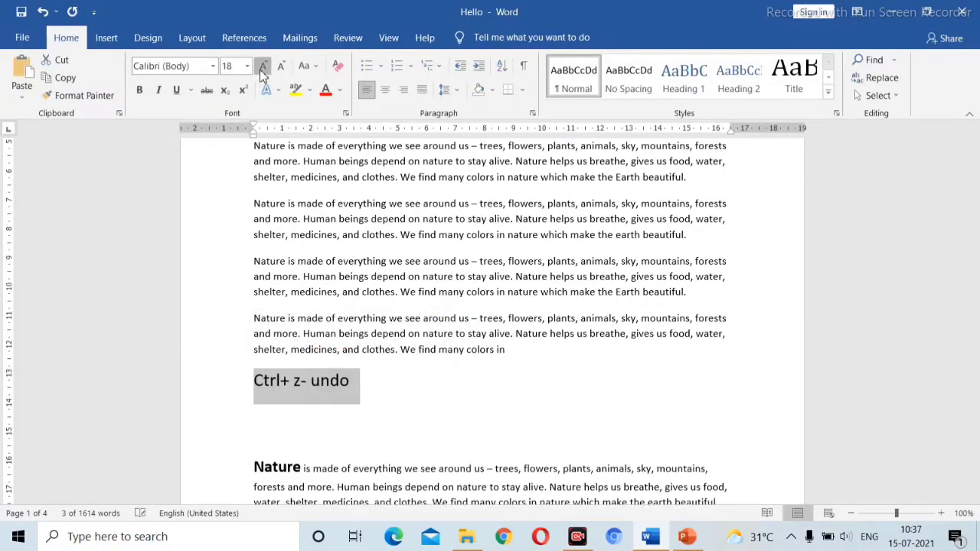
click(262, 66)
click(263, 66)
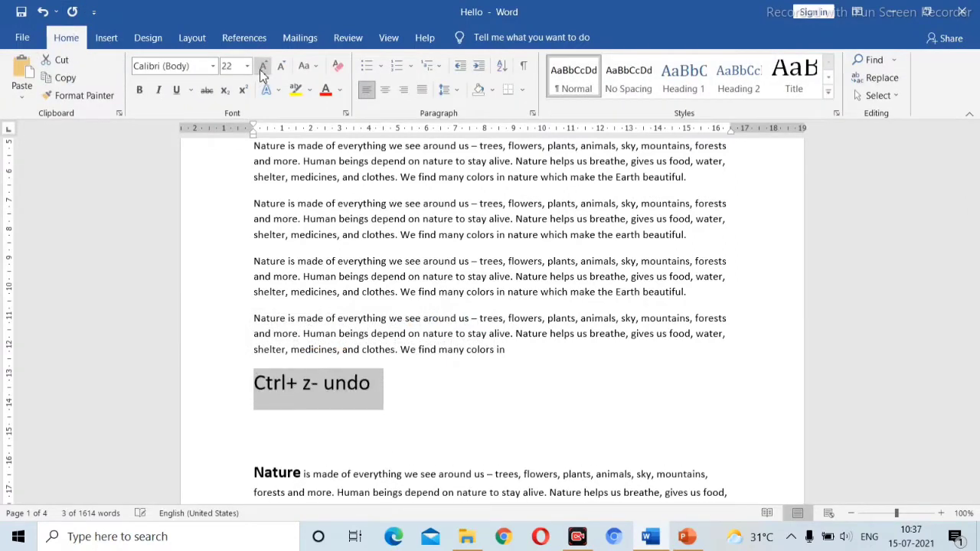
Step: Add the line "Ctrl + y -redo" below the "Ctrl+ z- undo" line
click(370, 384)
key(Return)
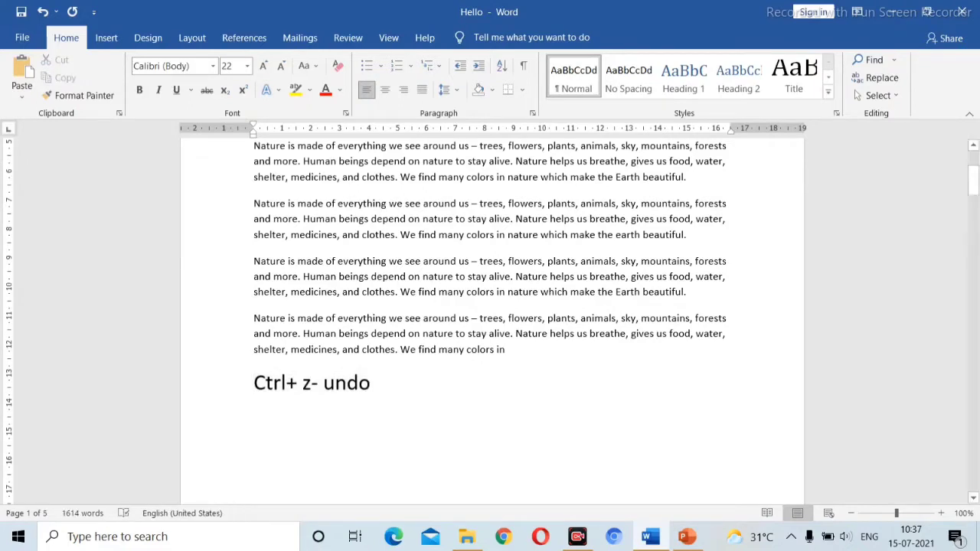
text(ctrl)
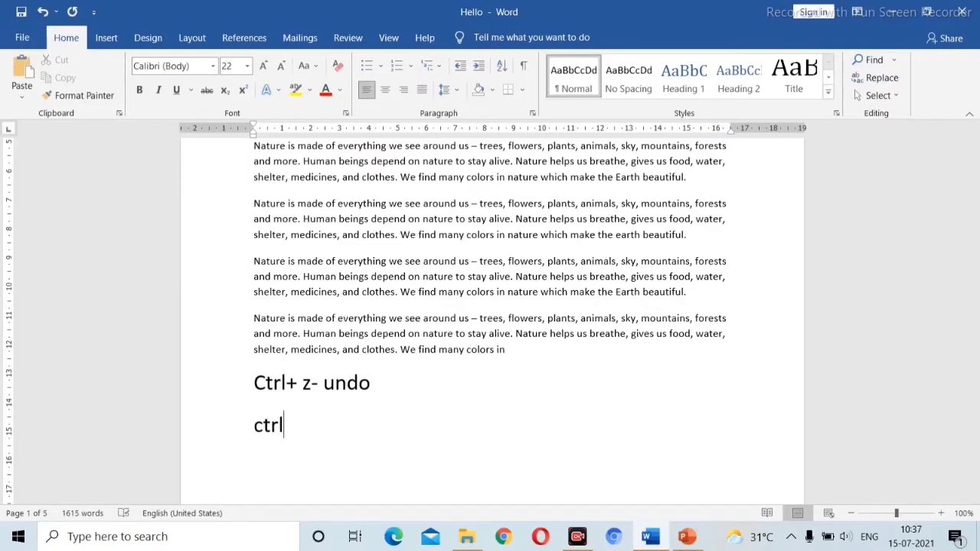
text( + y)
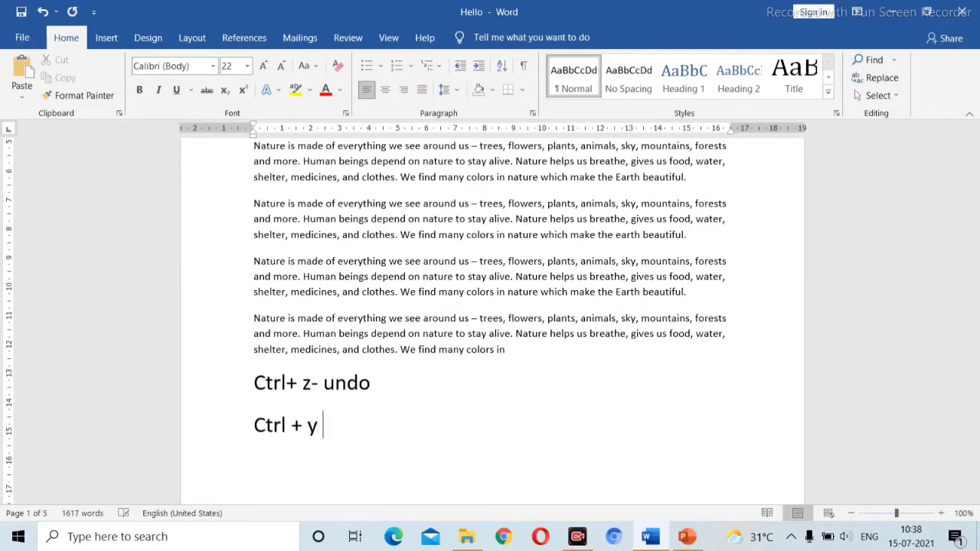
text( -redo)
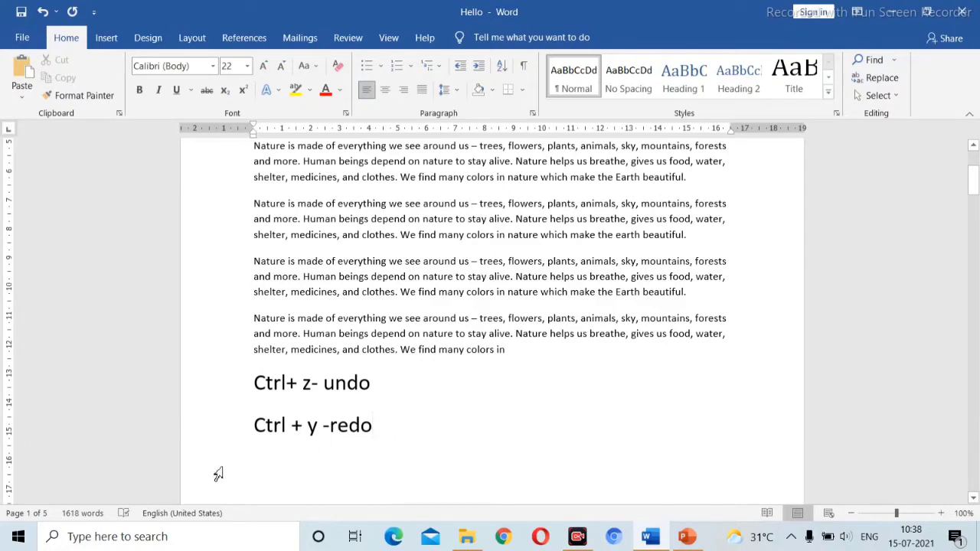
Step: Insert a table of four columns and three rows at the start of the blank page 2 and shift it slightly down
click(107, 37)
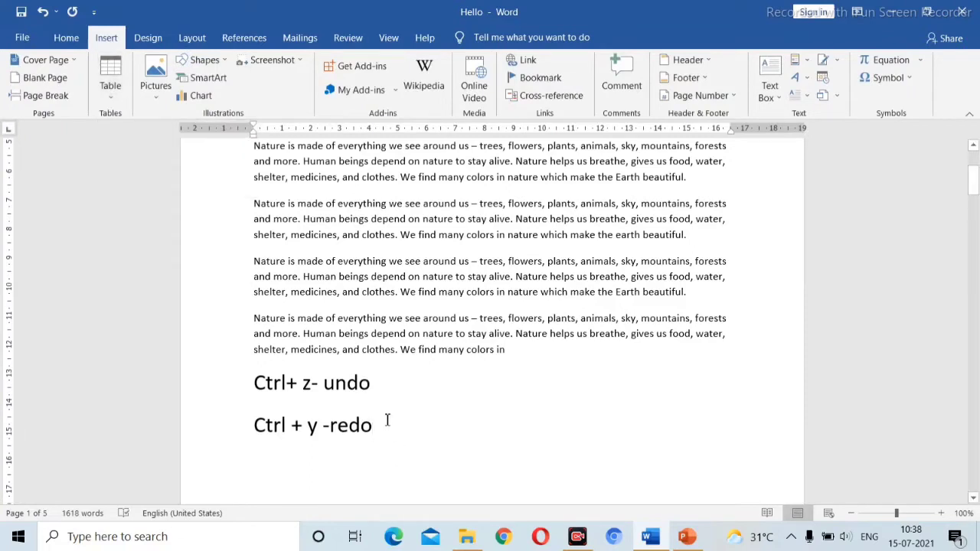
key(Down)
key(Down)
key(Down)
key(Down)
key(Down)
key(Down)
key(Down)
key(Down)
key(Down)
key(Down)
key(Down)
key(Down)
key(Down)
key(Down)
key(Down)
key(Down)
key(Down)
key(Down)
key(Down)
key(Down)
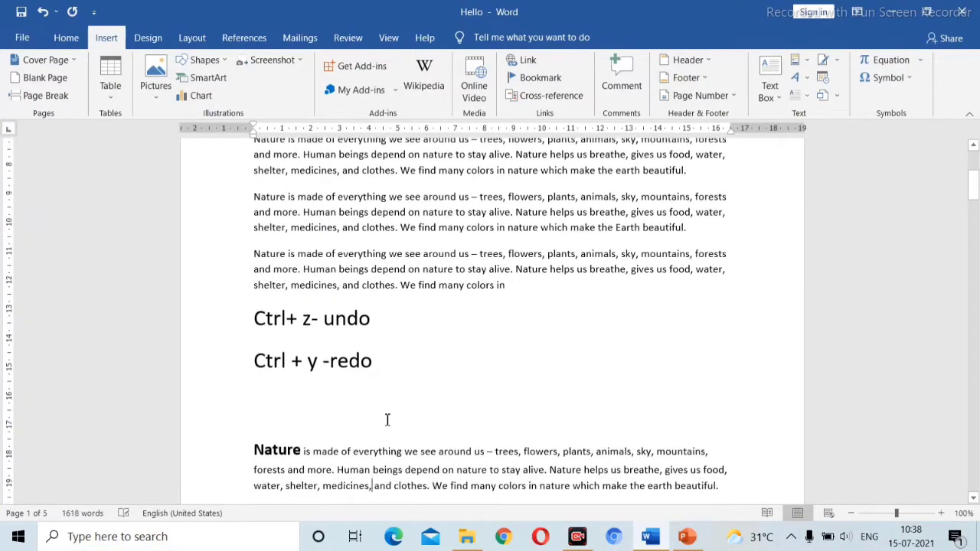
key(Up)
key(Up)
key(Up)
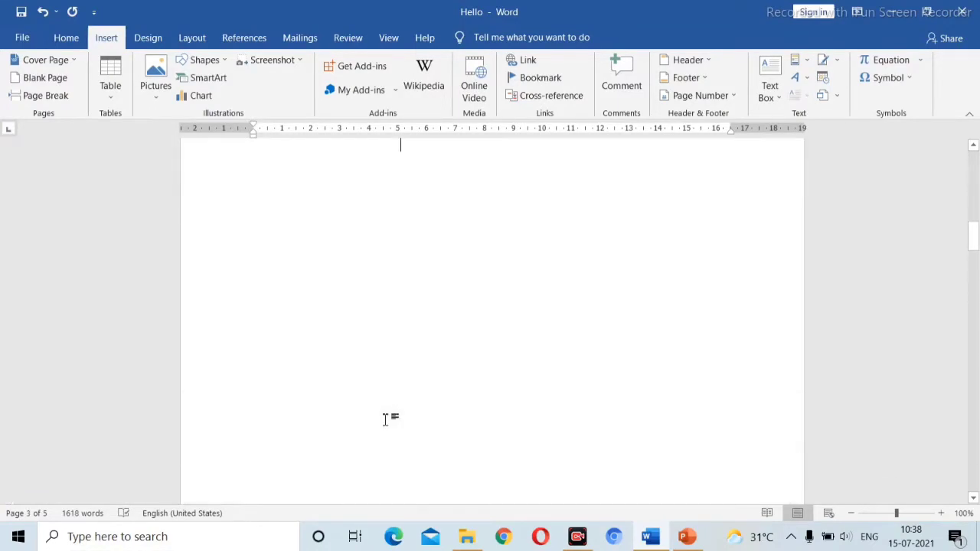
click(284, 255)
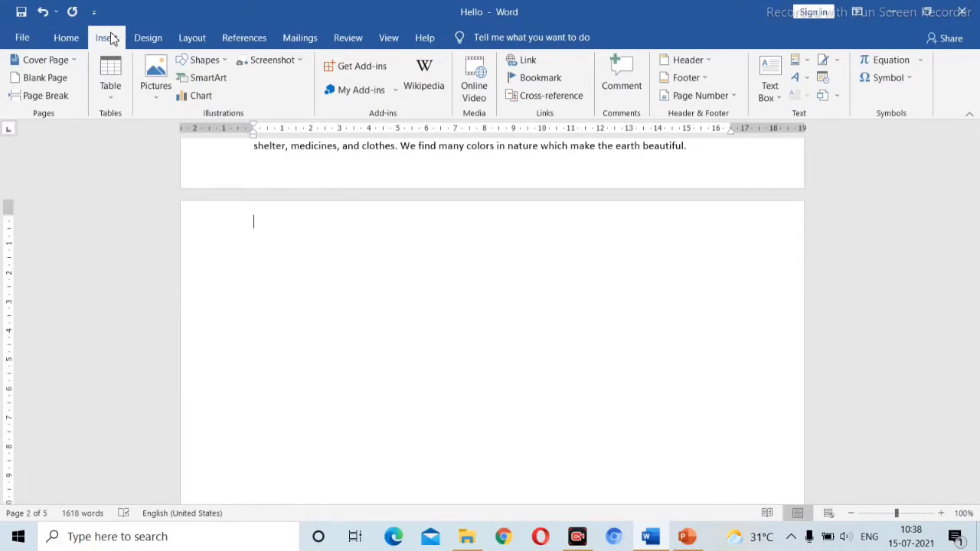
click(116, 87)
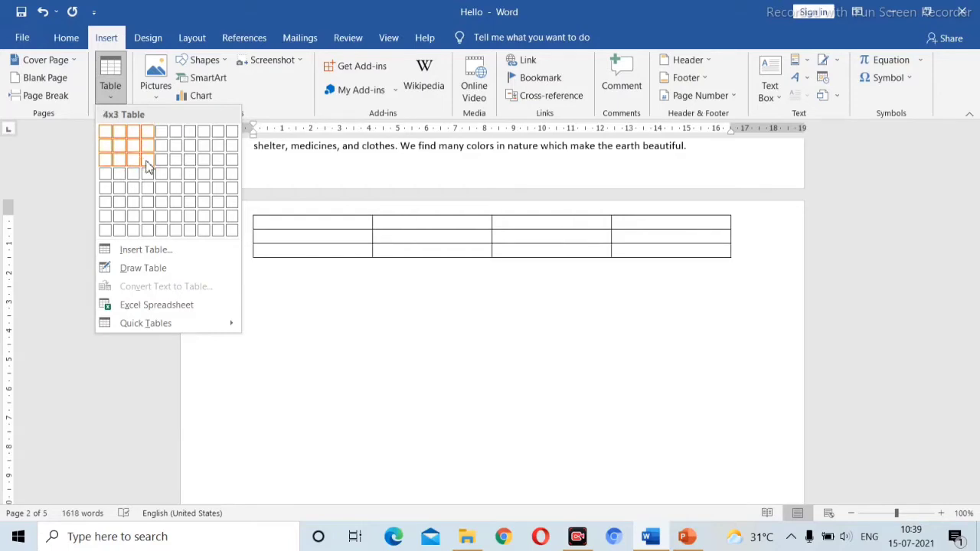
click(149, 167)
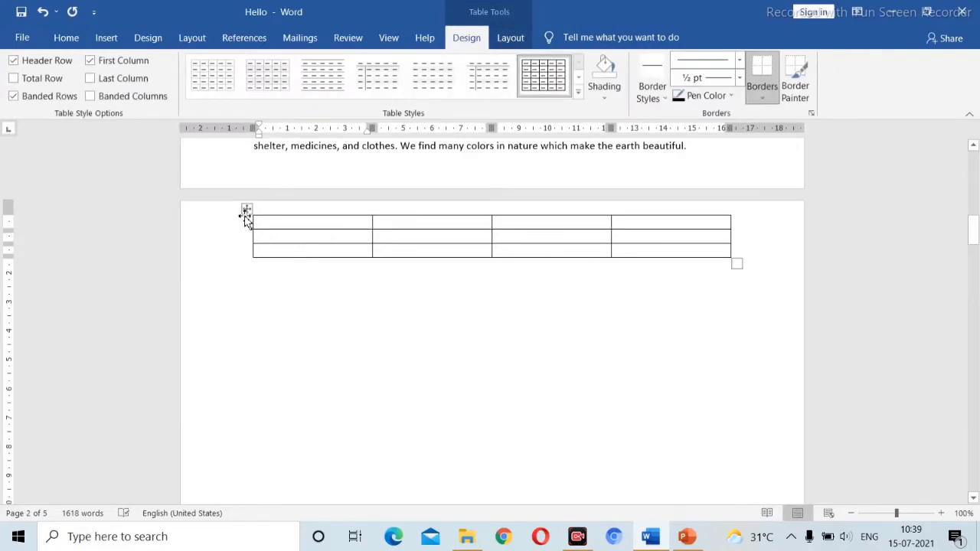
drag(246, 209, 271, 245)
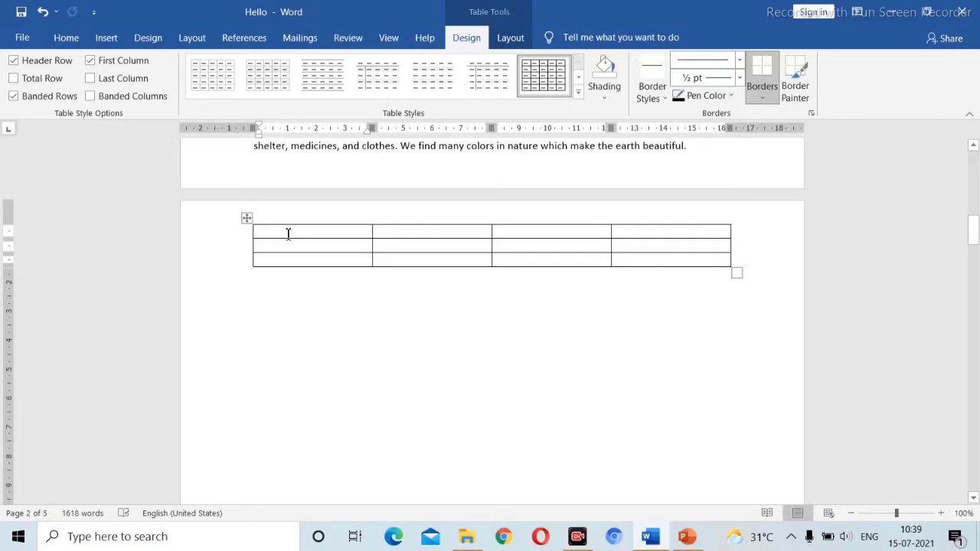
Step: Fill the table's header row with "Day 1", "Day 2", "Day 3" and "Day 4"
text(Day)
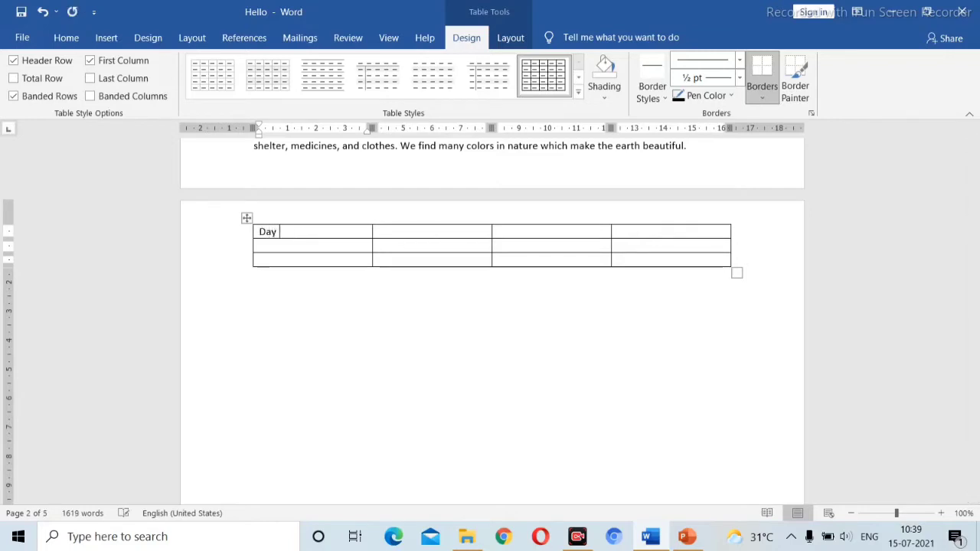
text( 1)
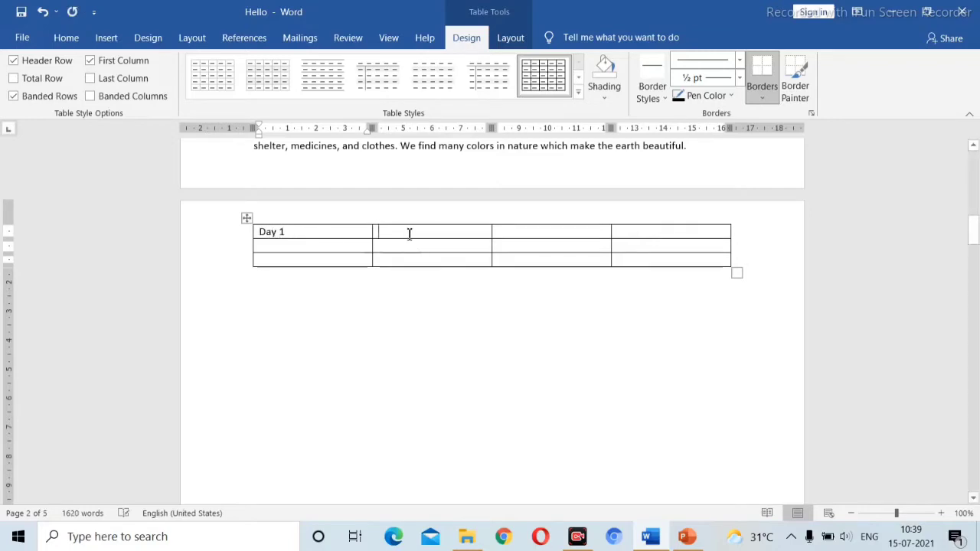
text(Day 2)
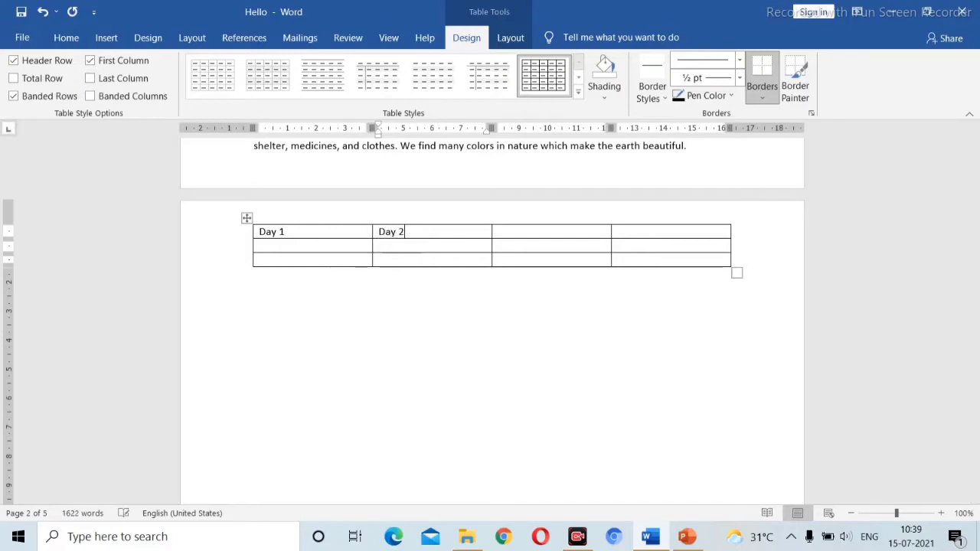
click(525, 232)
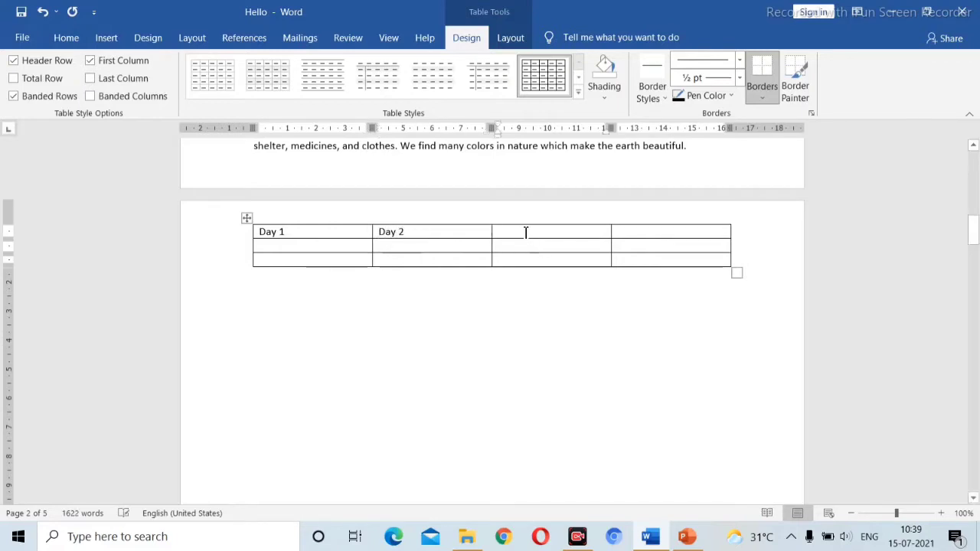
text(Day 3)
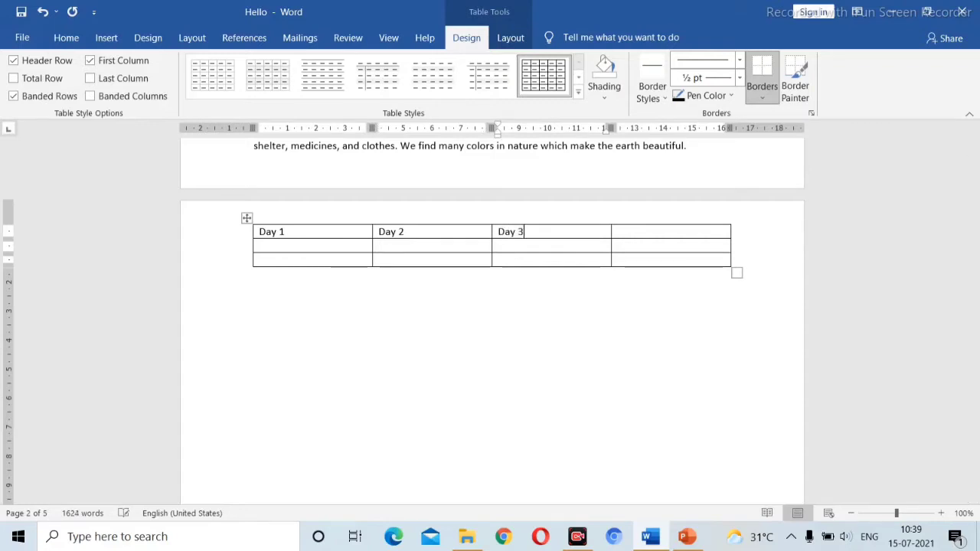
click(628, 235)
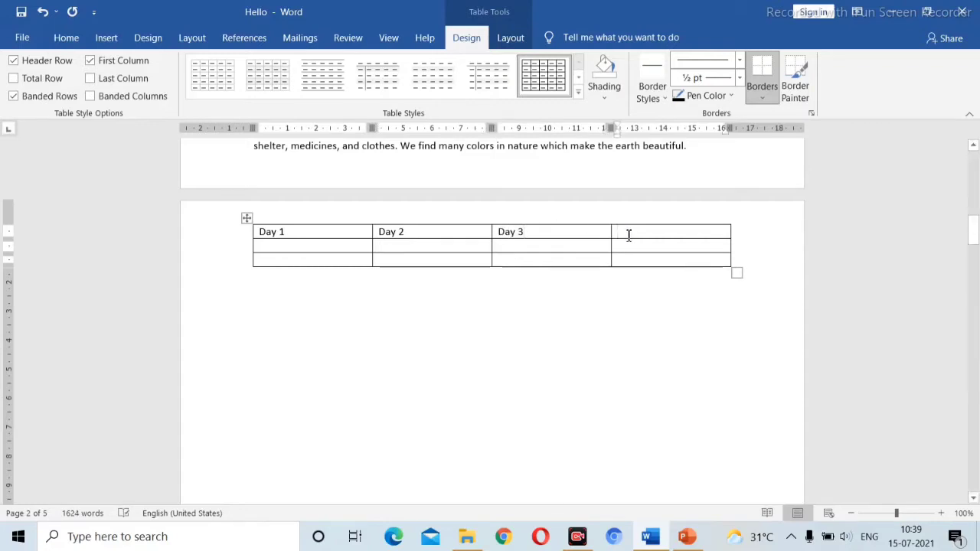
text(Day 4)
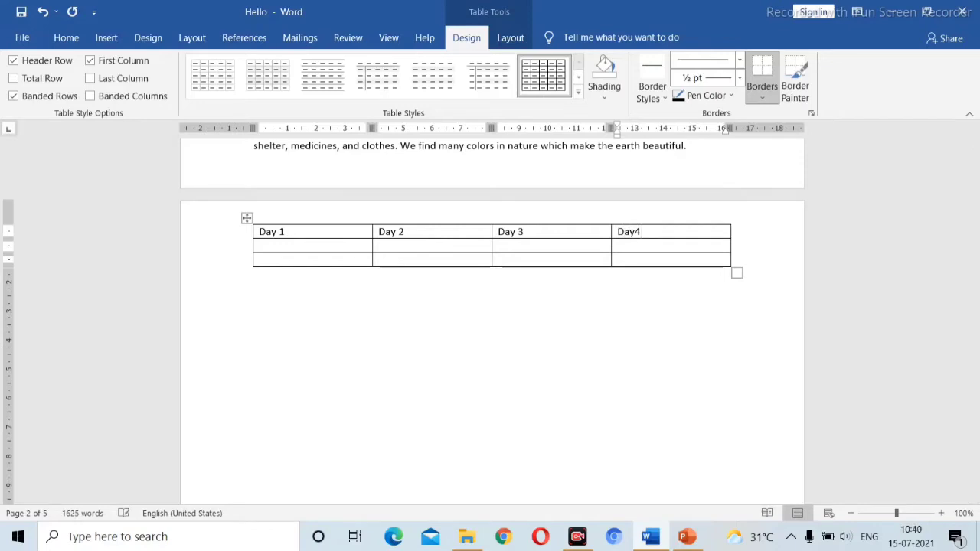
Step: Enter "A" and "B" below Day 1, and "1" and "2" below Day 2
click(312, 244)
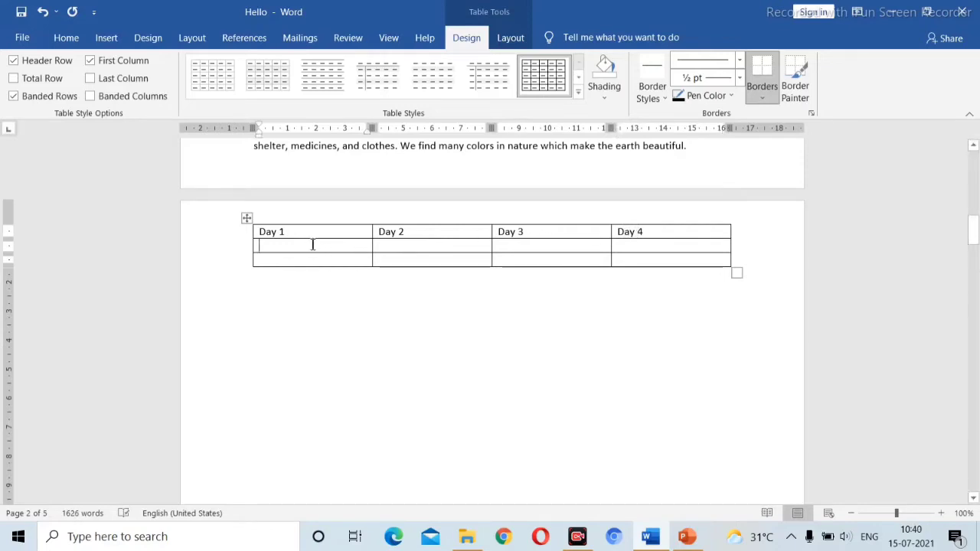
text(a)
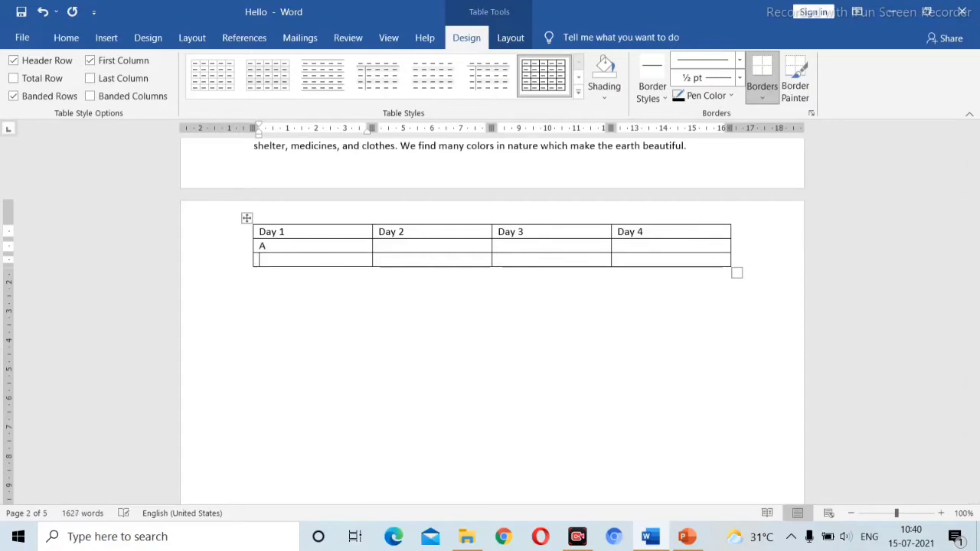
text(B)
key(Down)
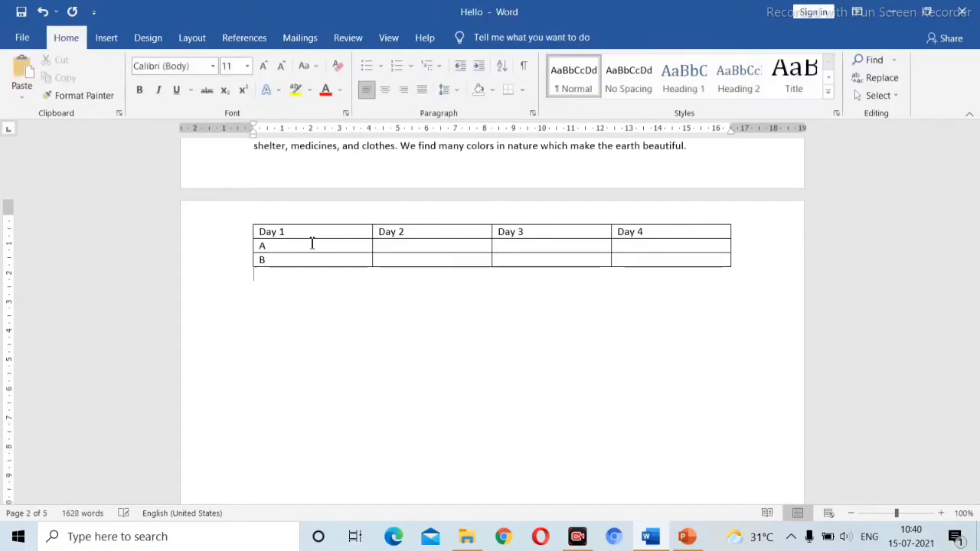
click(435, 245)
text(1)
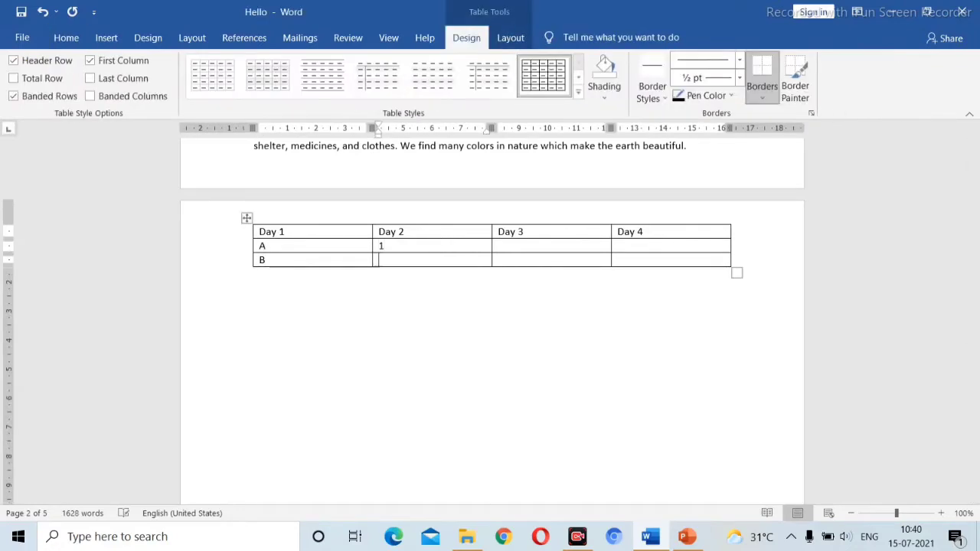
key(Down)
text(2)
Step: Apply the purple grid table style with a solid header row and first column to the table
click(580, 91)
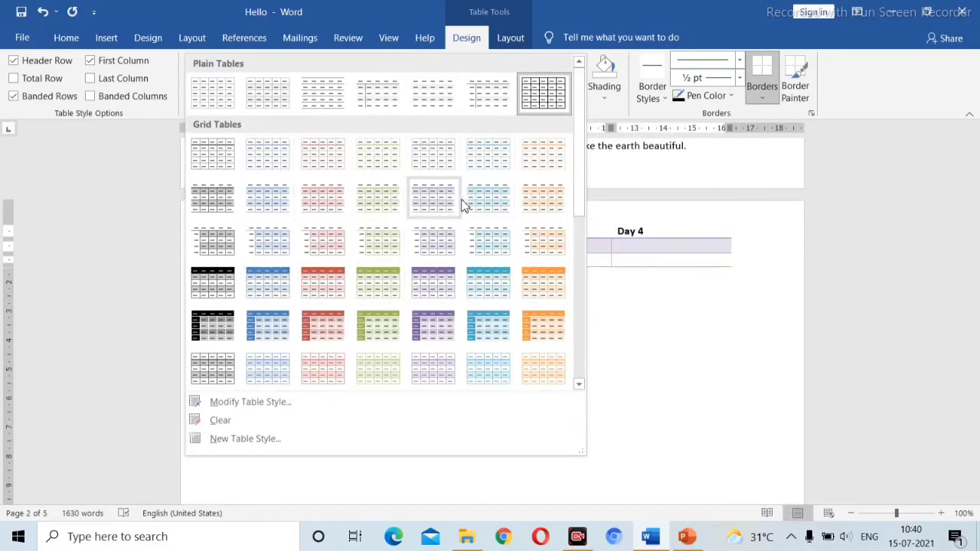
click(431, 326)
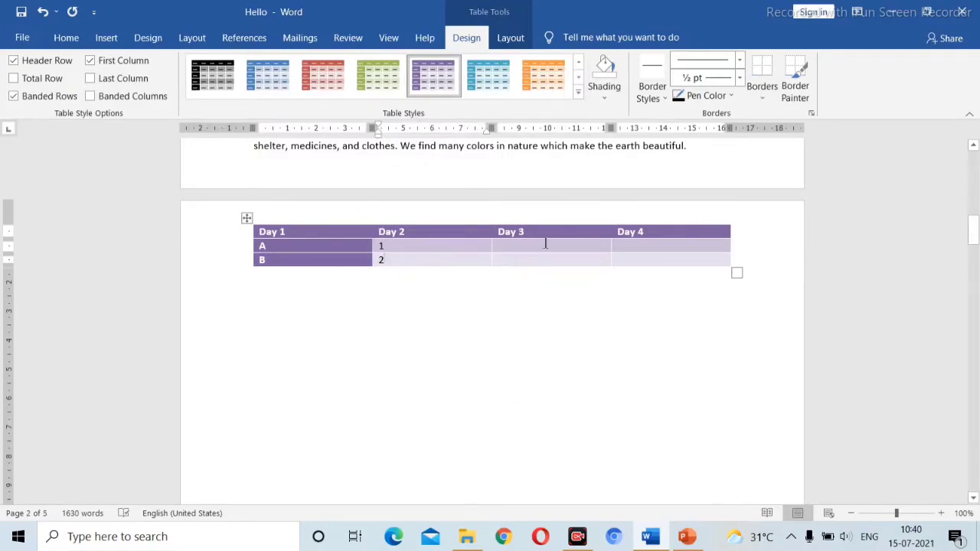
click(602, 96)
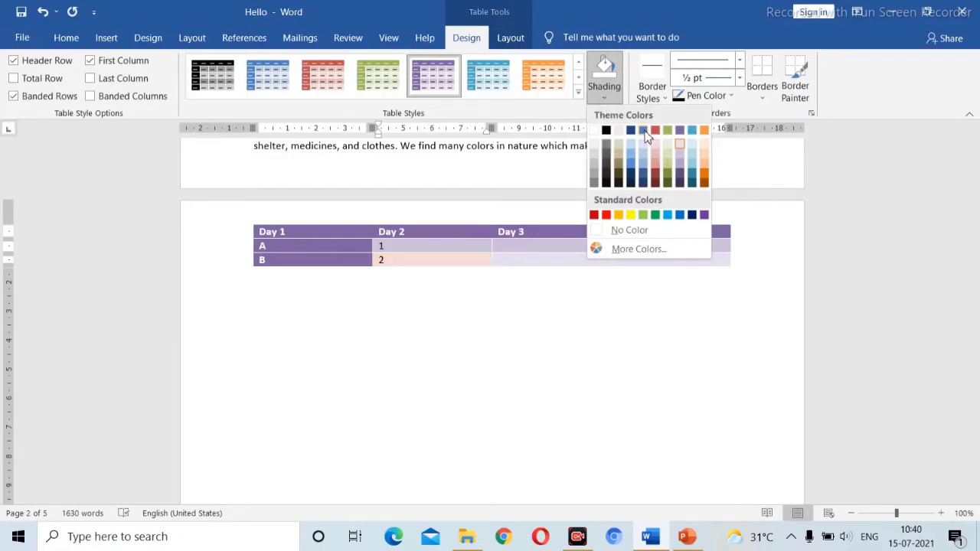
click(499, 276)
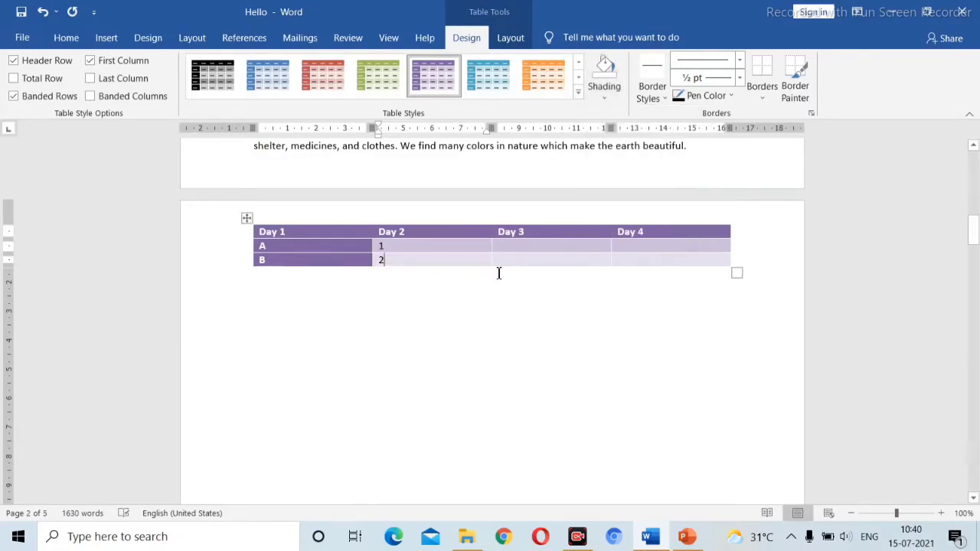
Step: Apply the first Plain Tables style, with thin light grey grid lines, to the table
click(578, 91)
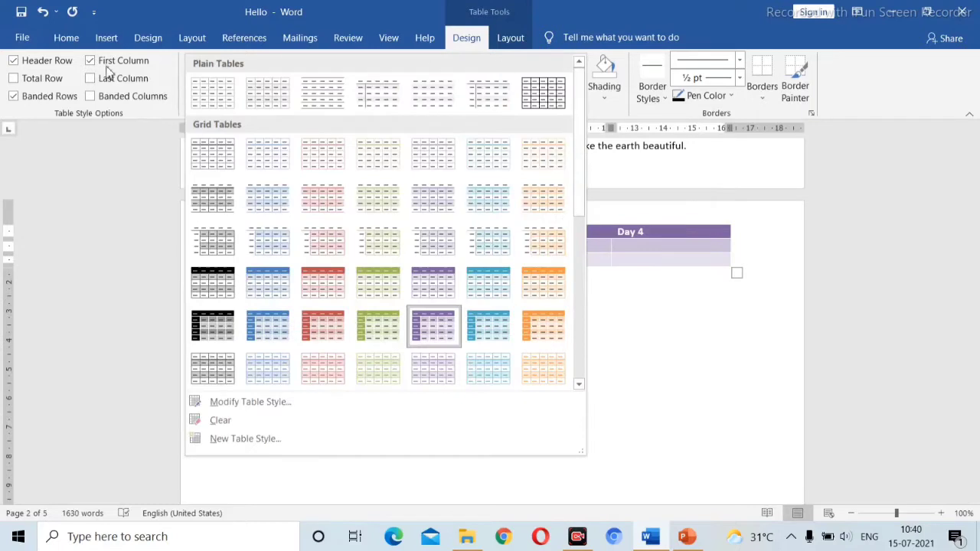
click(206, 104)
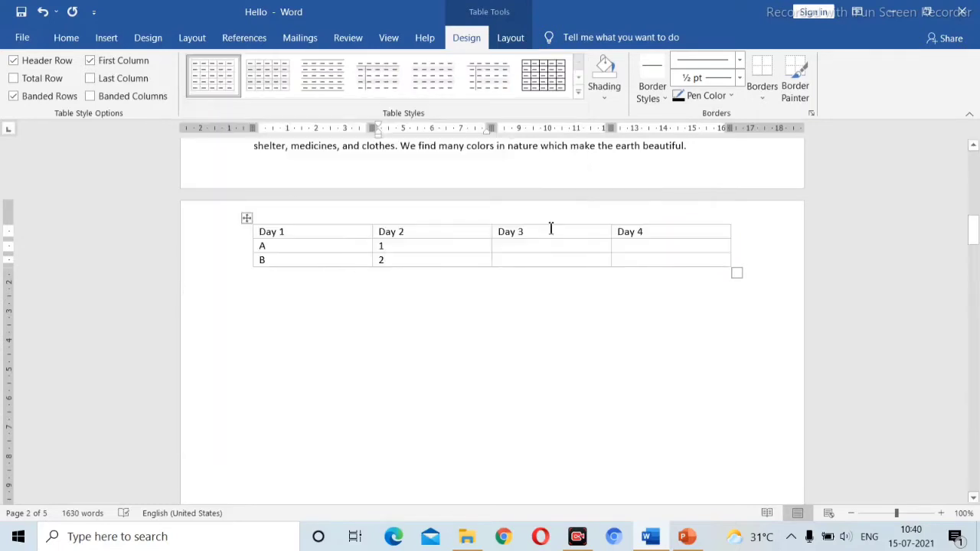
click(605, 97)
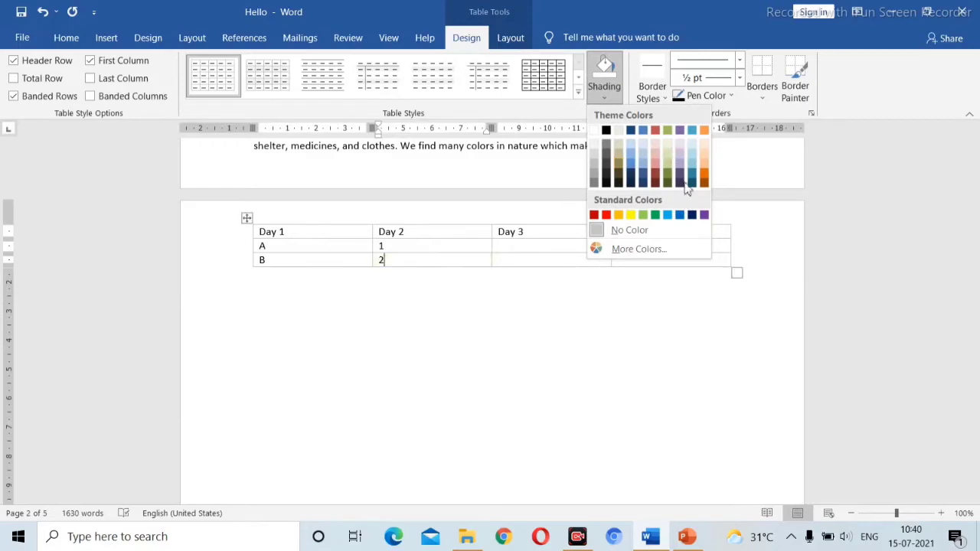
click(541, 273)
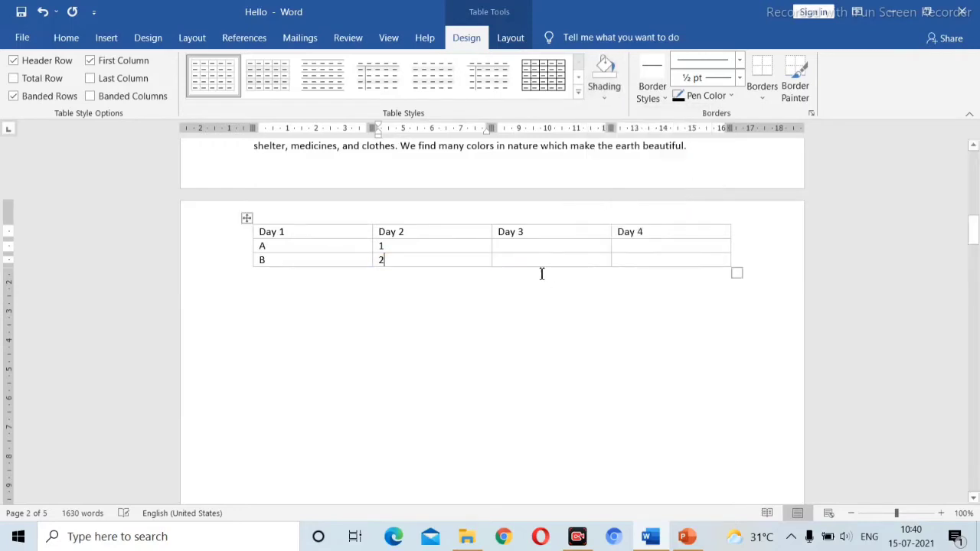
Step: Select the whole table and preview theme shading colors on it without applying any
click(326, 232)
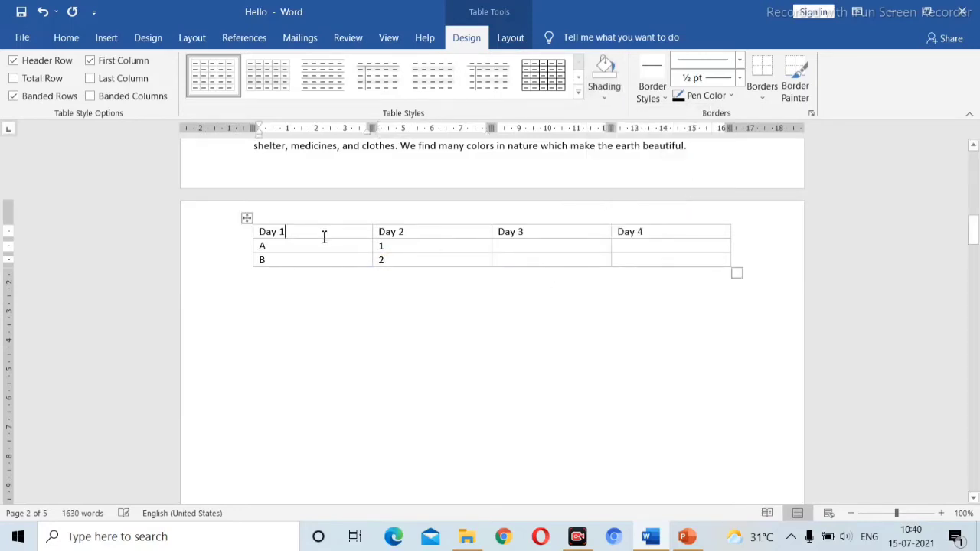
click(246, 218)
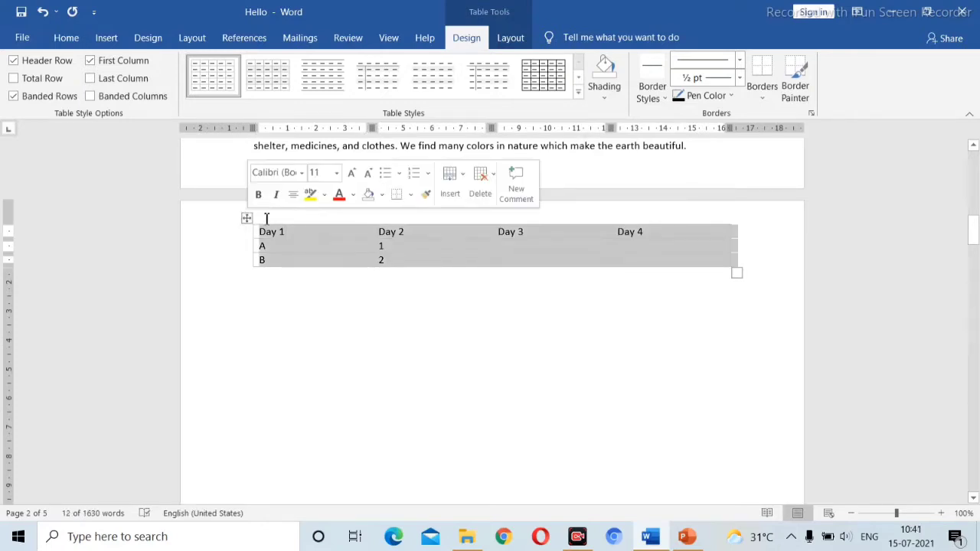
click(606, 90)
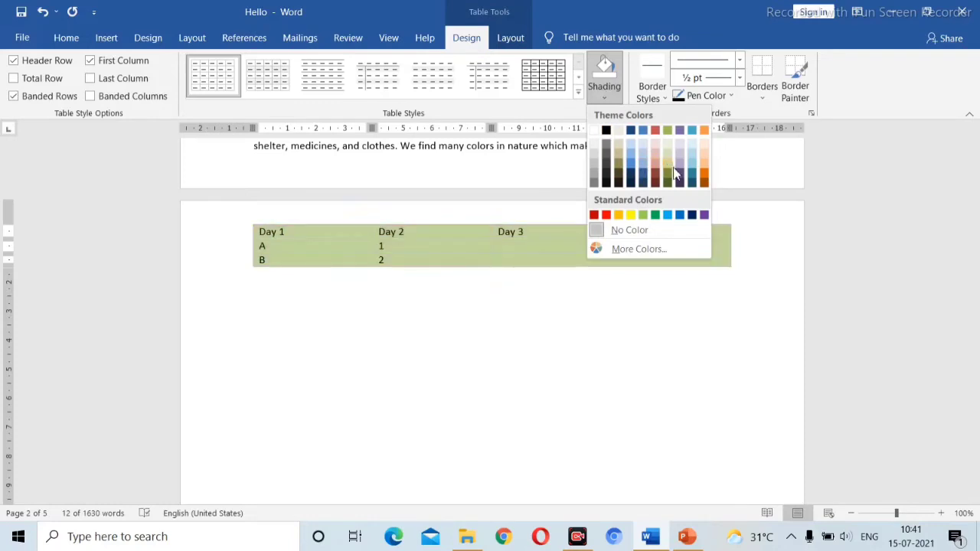
click(516, 293)
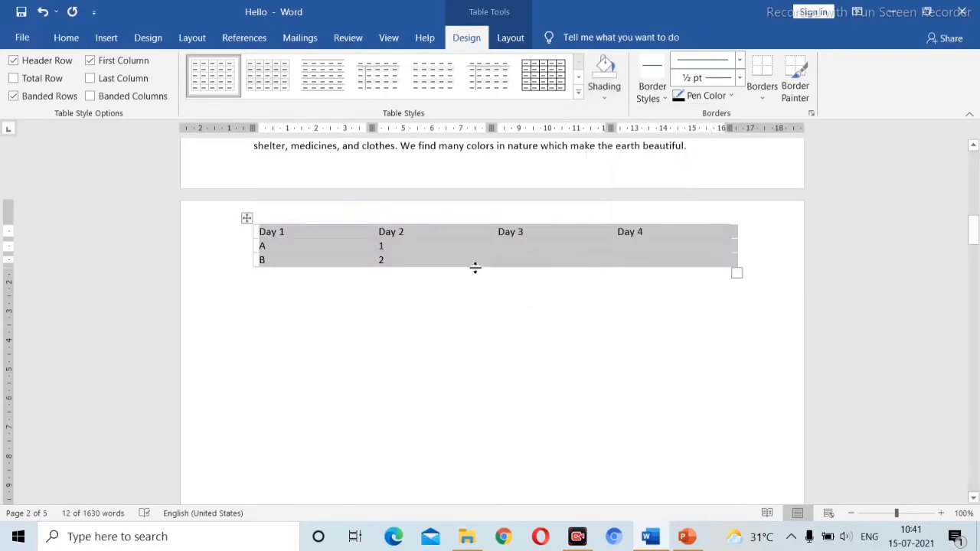
click(361, 259)
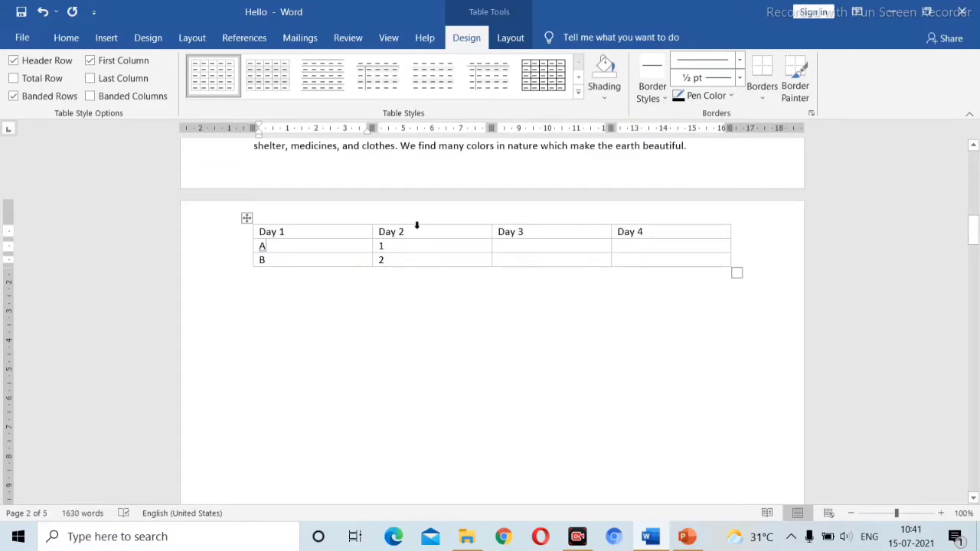
Step: Shade all cells of the Day 1 to Day 4 table with a medium blue theme color
click(337, 247)
click(610, 90)
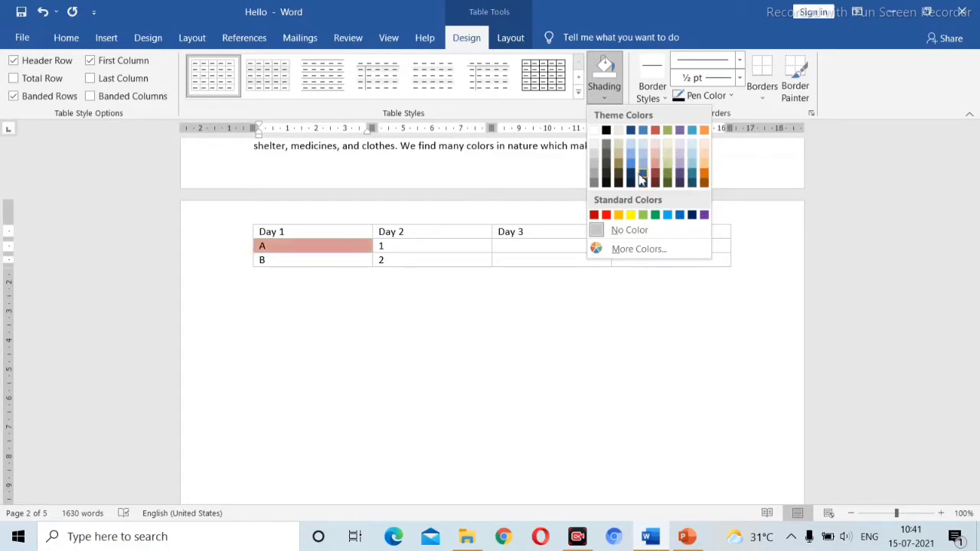
click(246, 219)
click(247, 219)
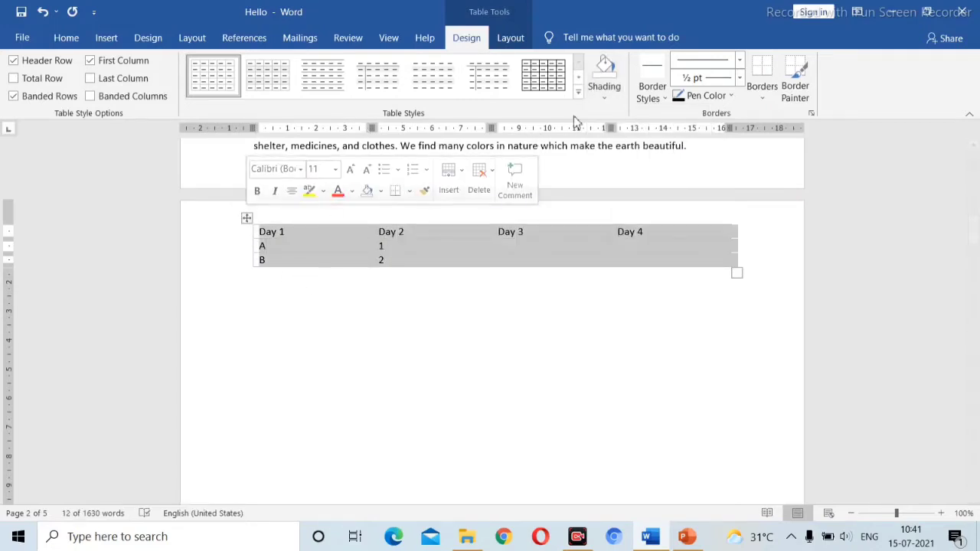
click(605, 98)
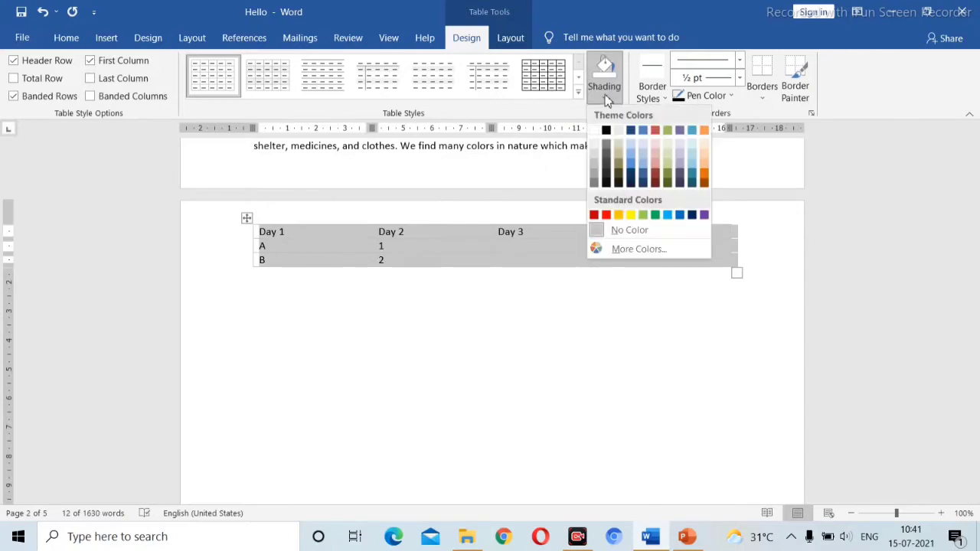
click(632, 164)
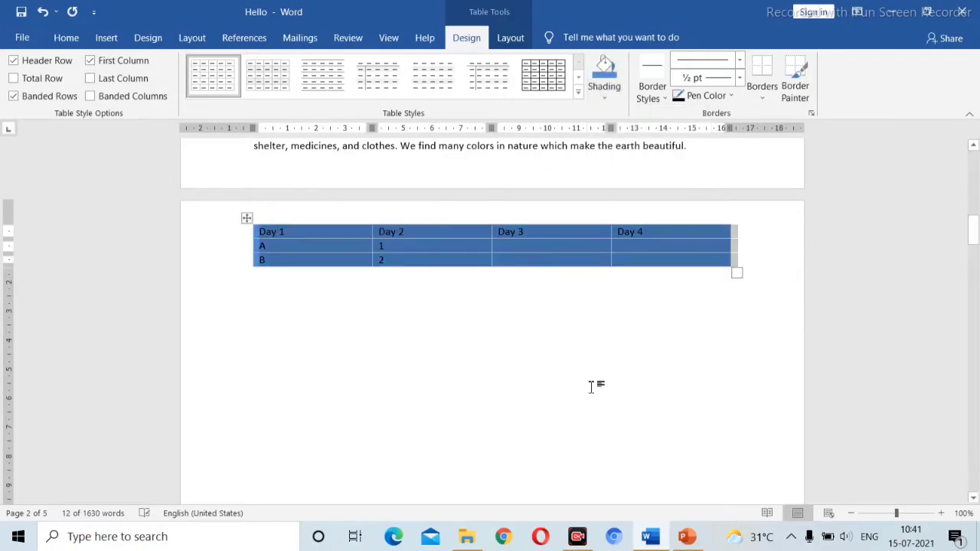
click(590, 385)
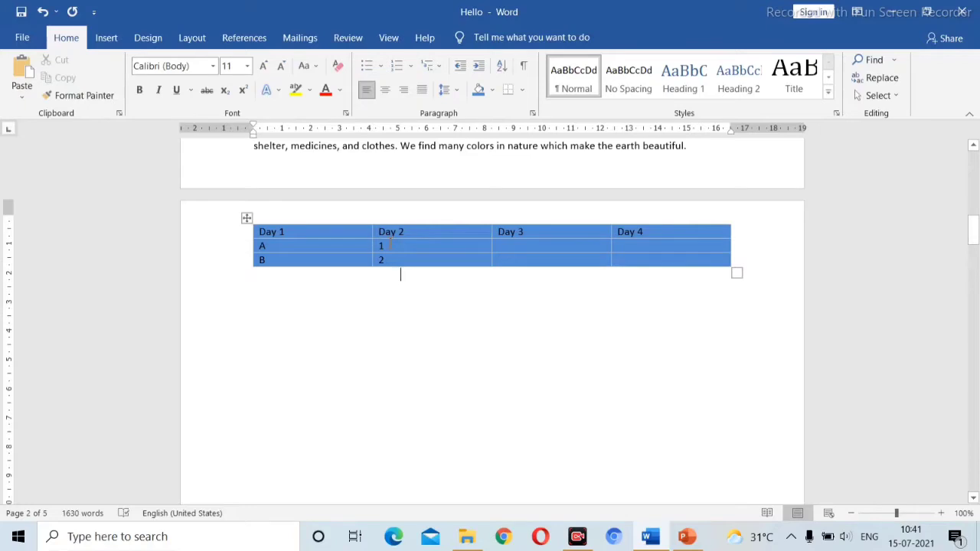
Step: Select the whole table and look through its layout and delete options without deleting anything
click(246, 218)
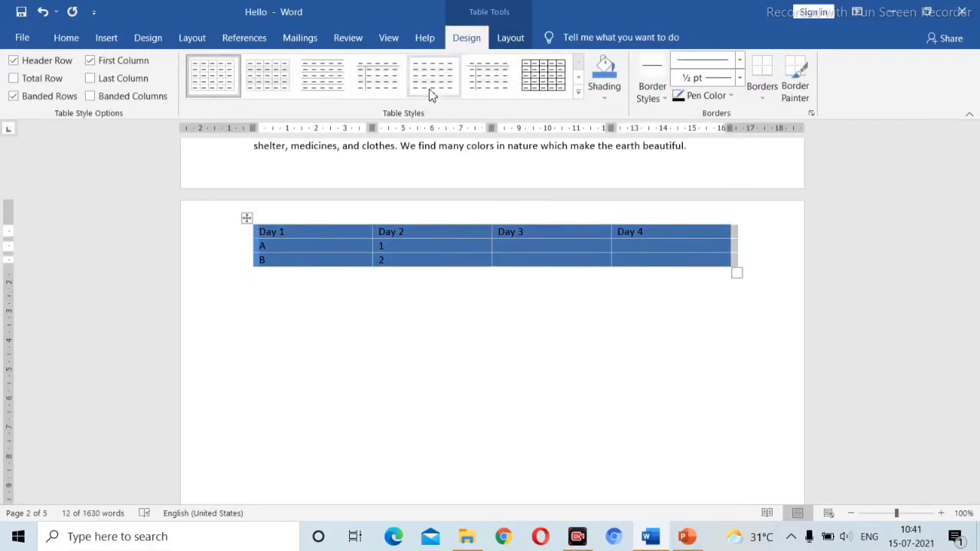
click(511, 39)
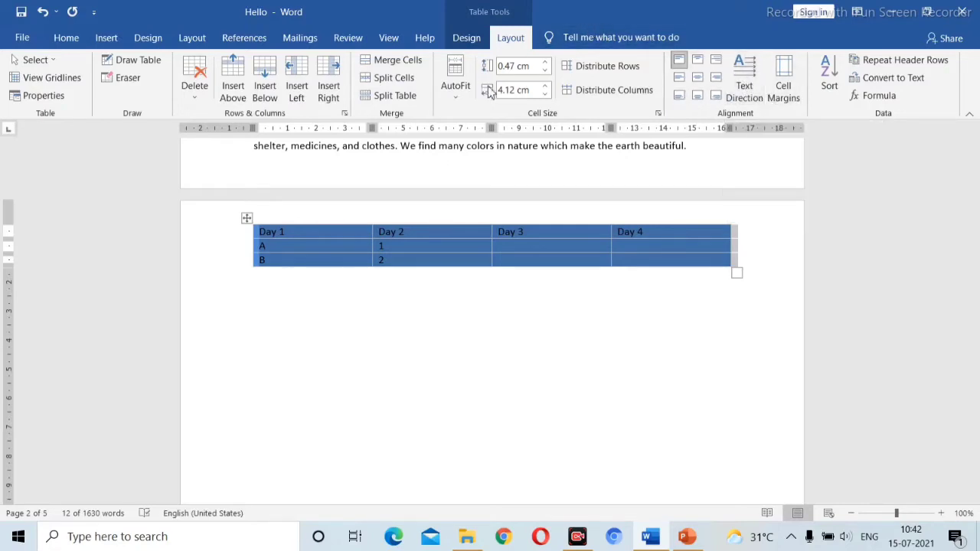
click(195, 97)
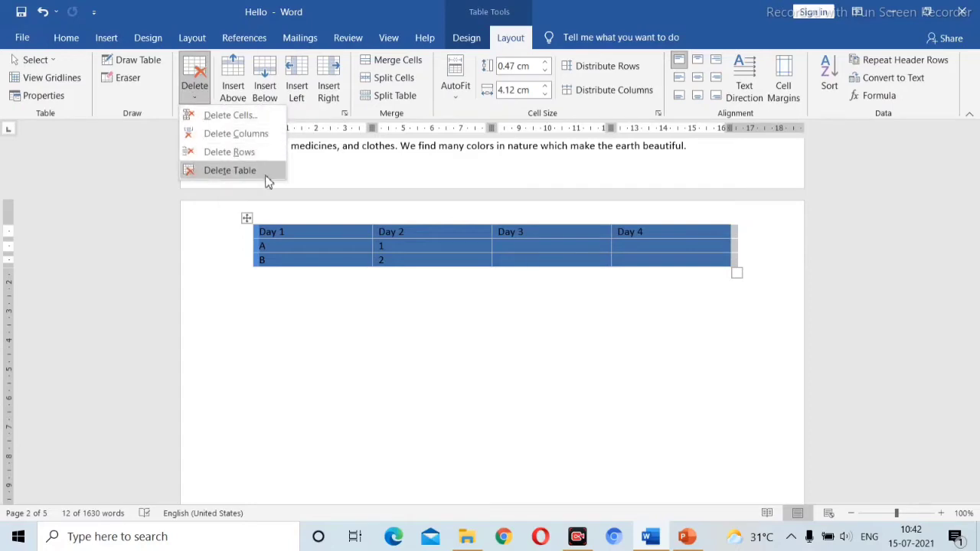
click(303, 199)
click(303, 264)
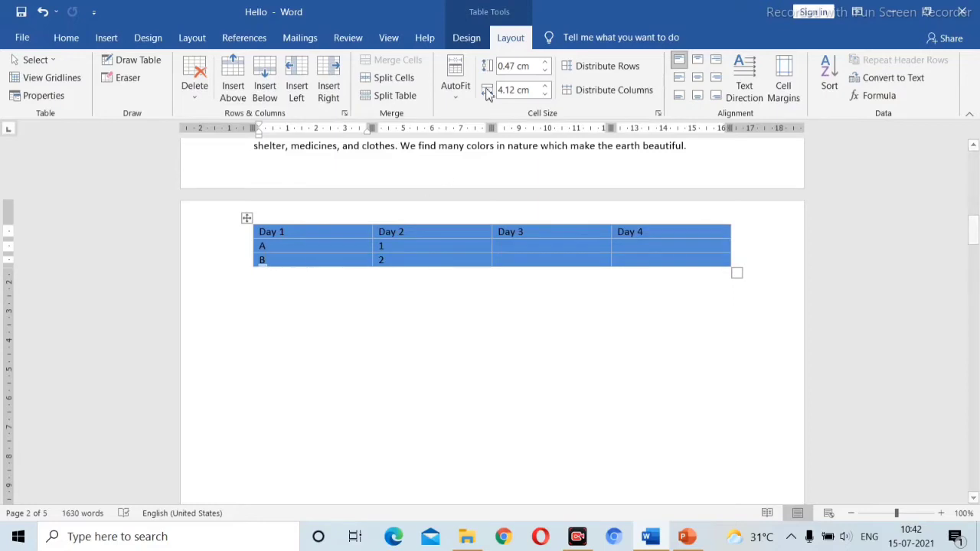
Step: Apply white shading to the B cell and to the rest of the table
click(466, 37)
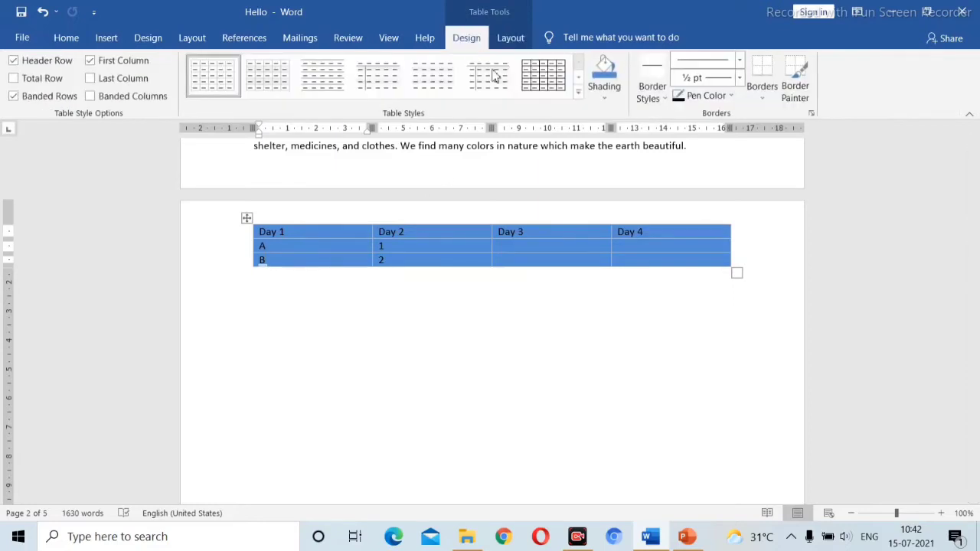
click(605, 101)
click(594, 130)
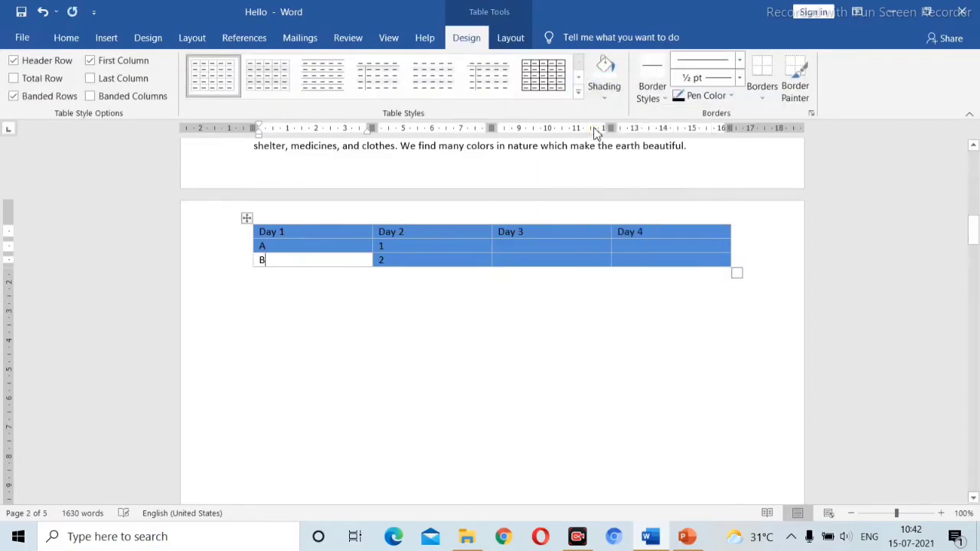
click(248, 219)
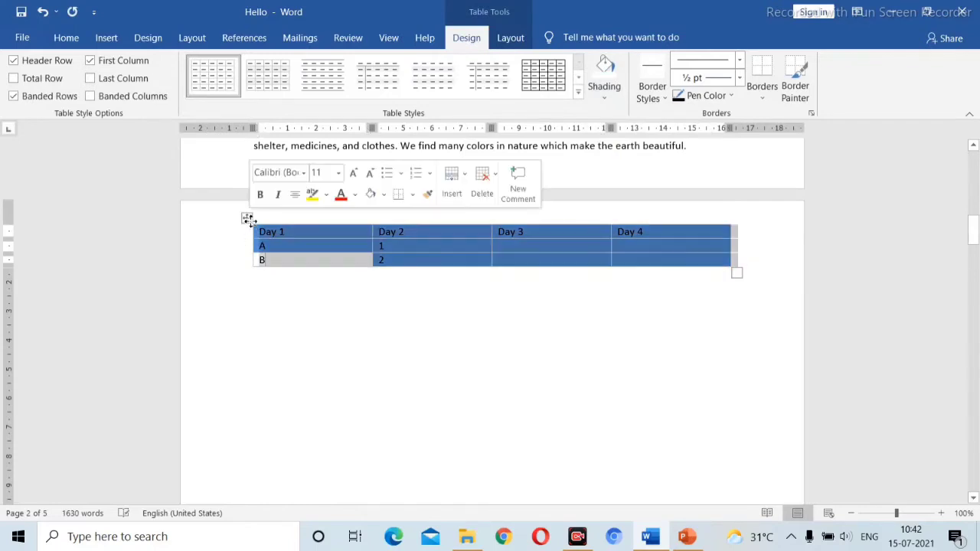
click(603, 97)
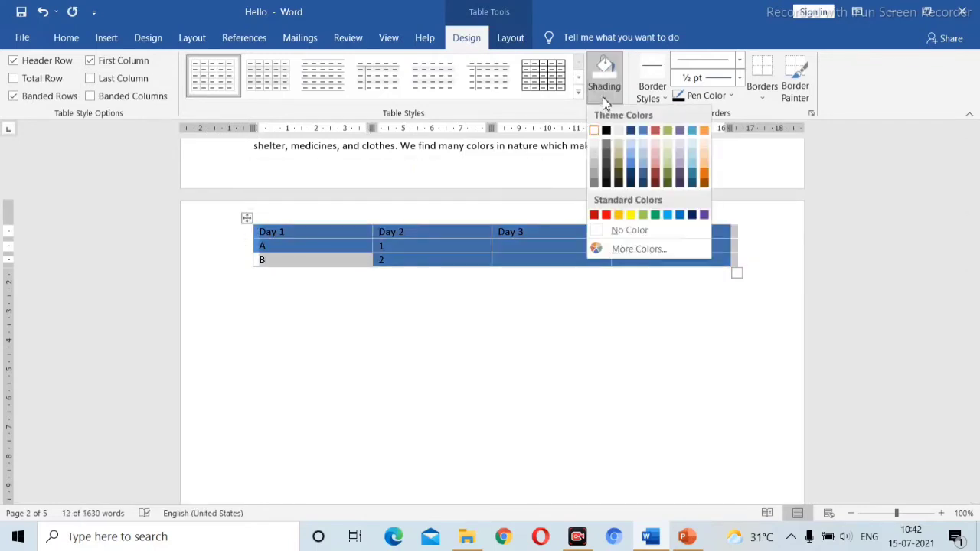
click(594, 130)
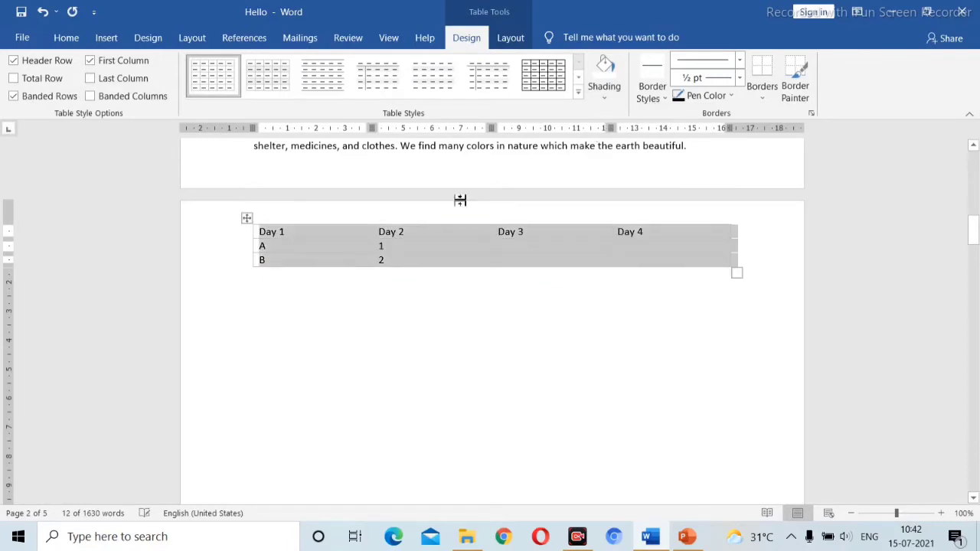
click(378, 250)
Step: Delete the Day 1 column, containing A and B, from the table
click(322, 260)
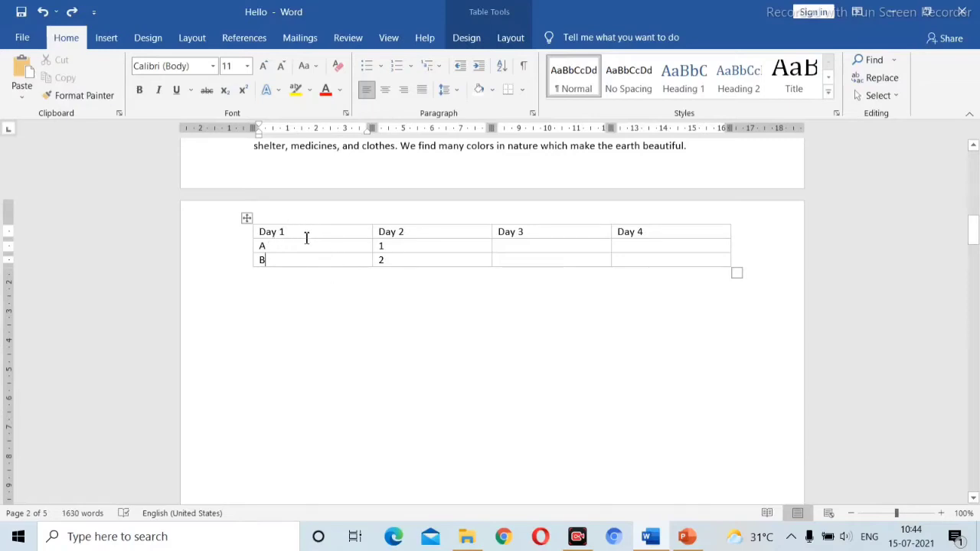
click(510, 38)
click(192, 100)
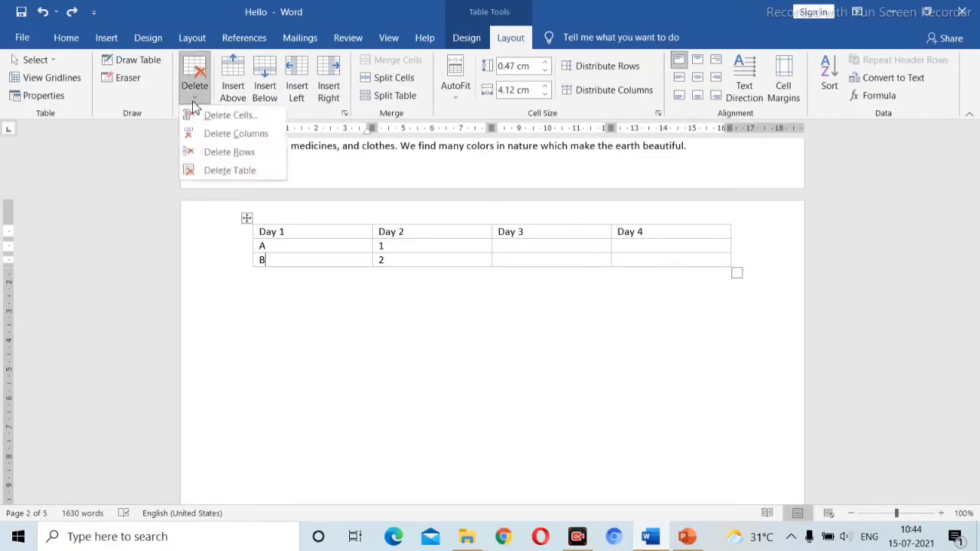
click(194, 138)
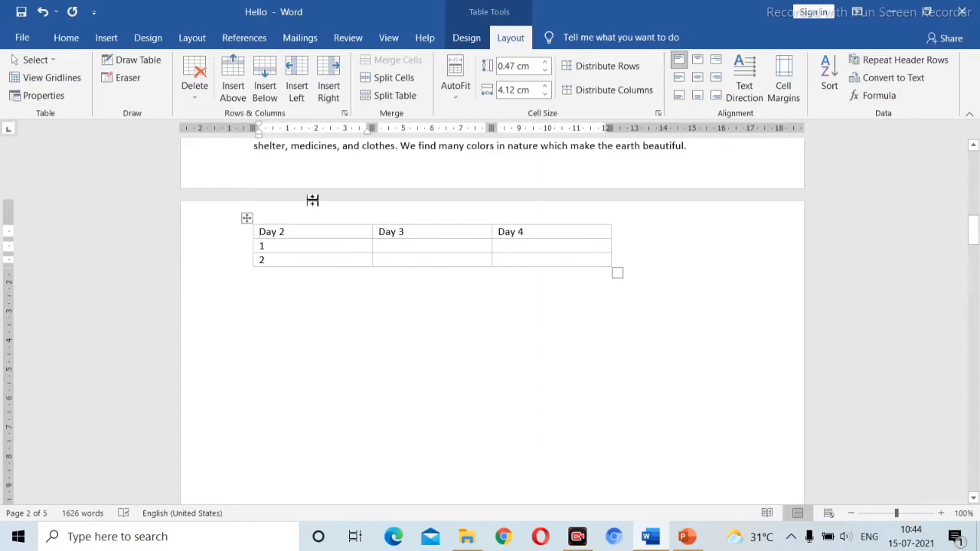
Step: Delete the last table row, which contains the value 2
click(267, 261)
click(196, 92)
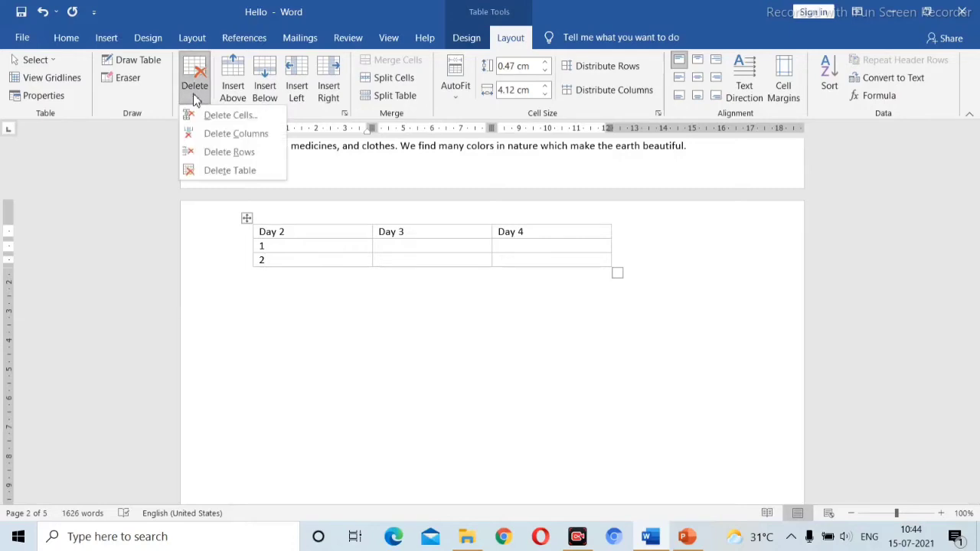
click(201, 153)
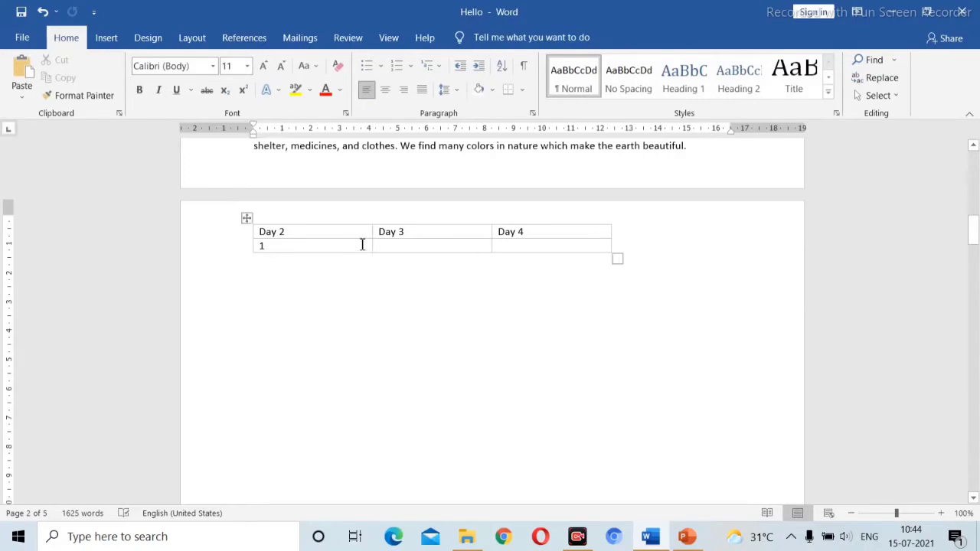
Step: Select the remaining table and delete it entirely
click(247, 218)
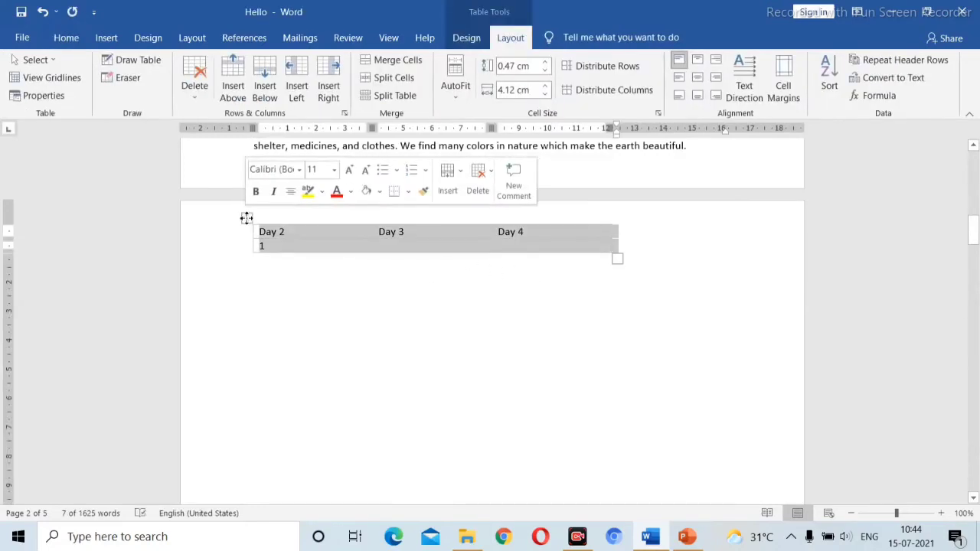
click(194, 91)
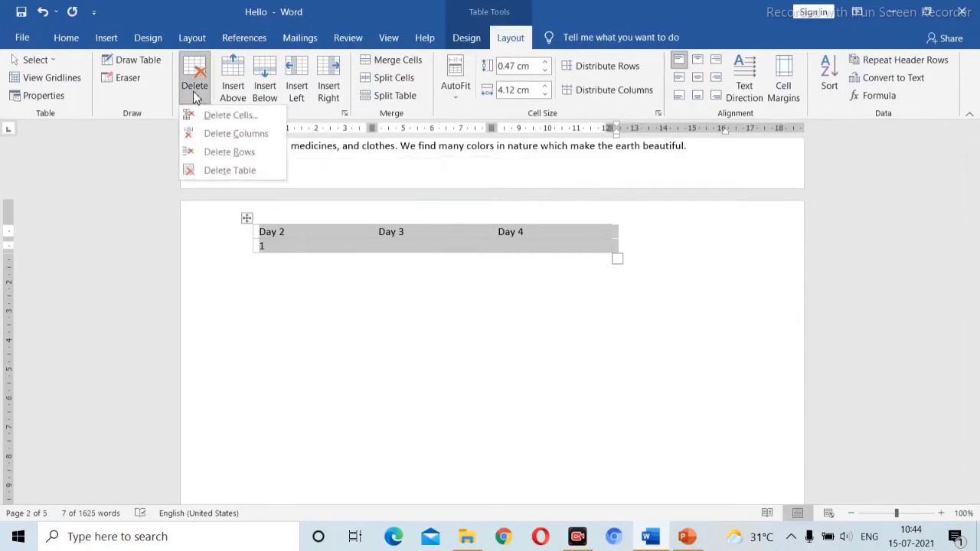
click(207, 172)
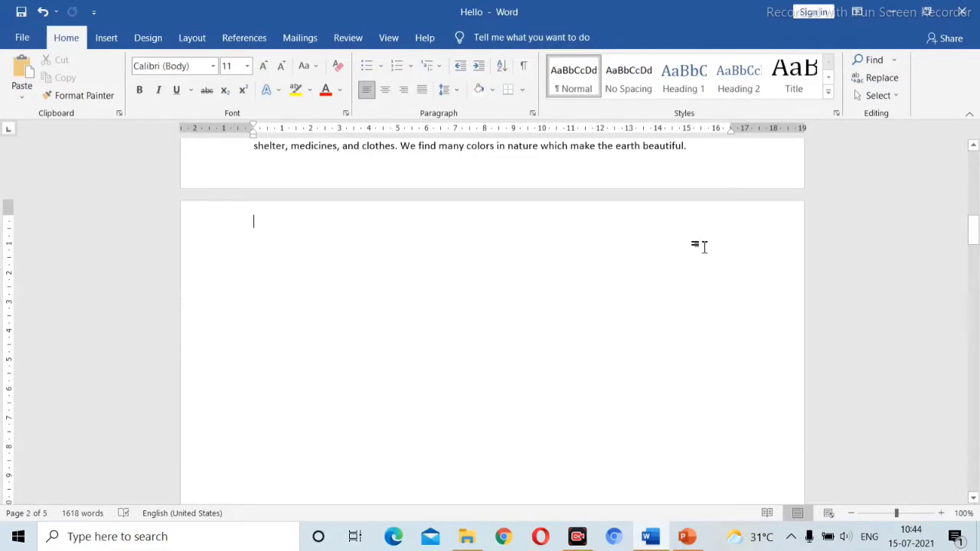
Step: Insert a table with 5 columns, 2 rows and automatic fixed column width on the empty page
click(109, 37)
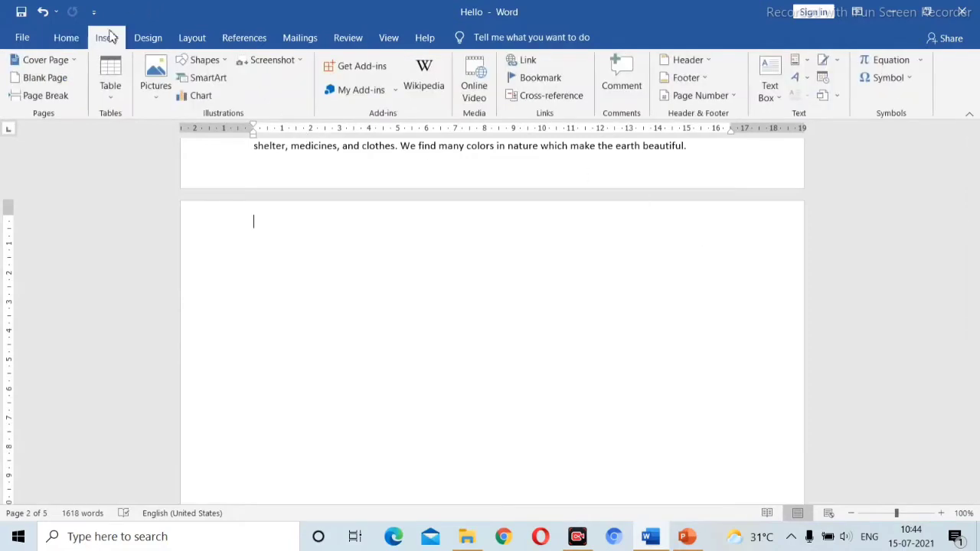
click(106, 103)
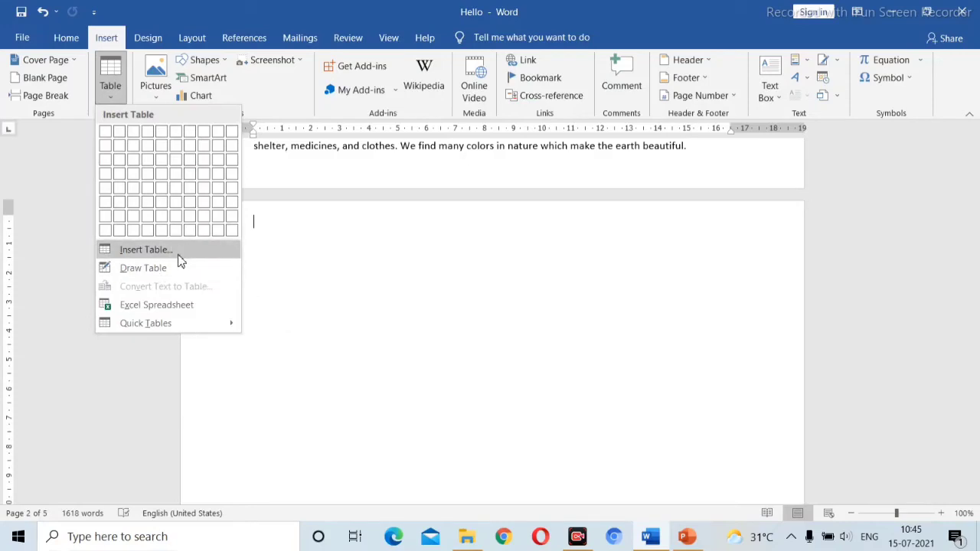
click(236, 255)
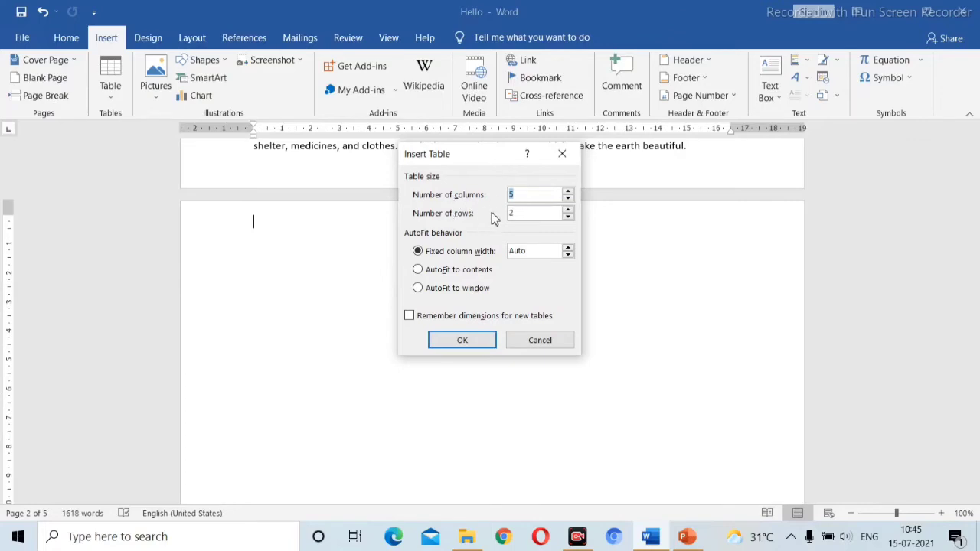
click(460, 343)
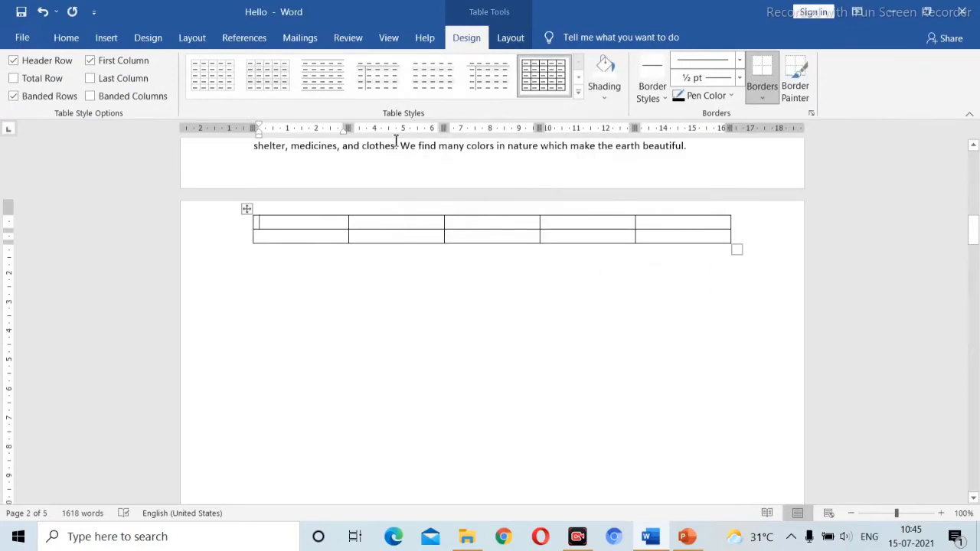
Step: Draw a table outline about 13.3 cm wide and 3.6 cm high below the five-column table
click(106, 37)
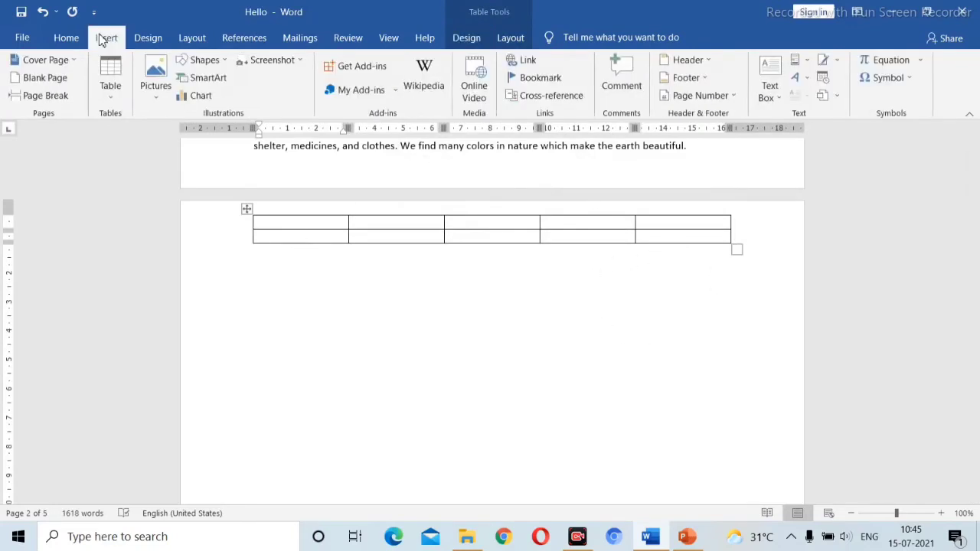
click(105, 98)
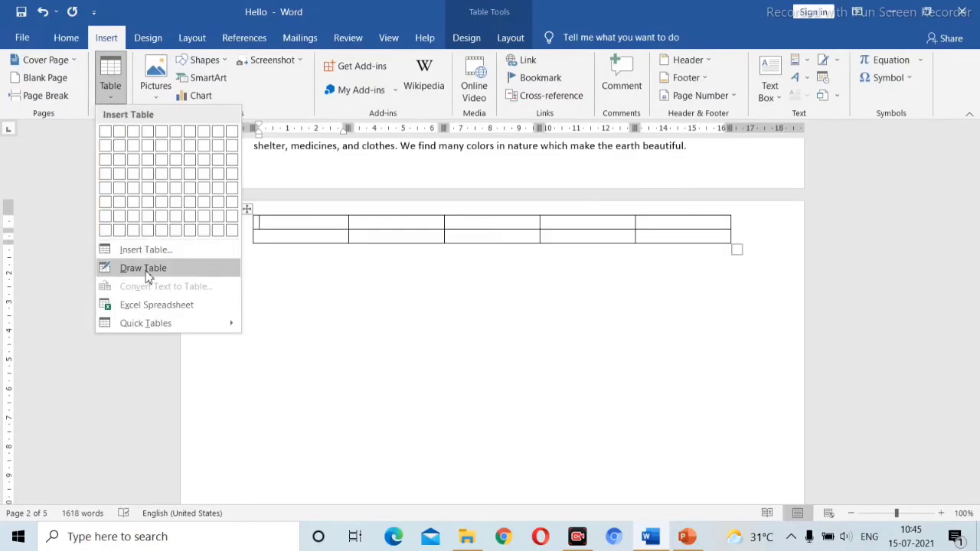
click(100, 39)
click(105, 98)
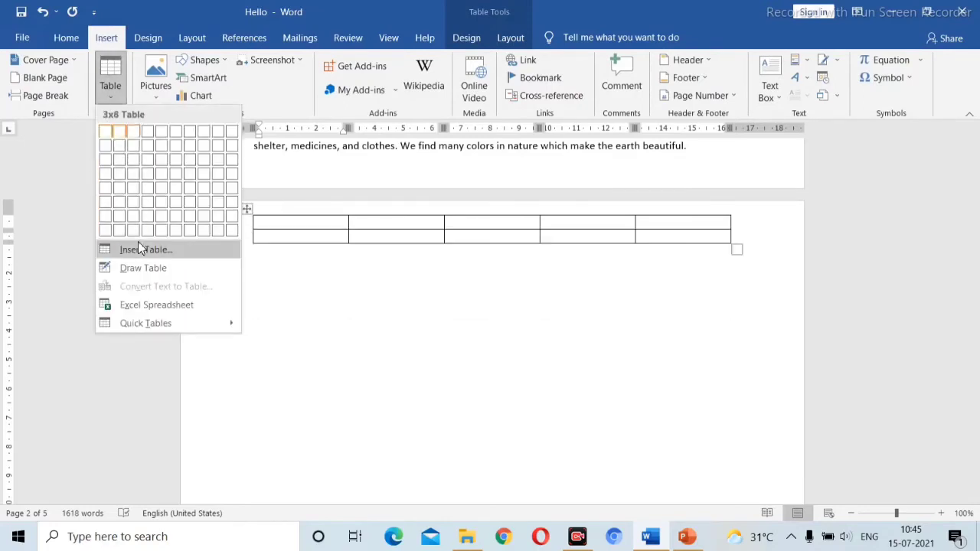
click(145, 267)
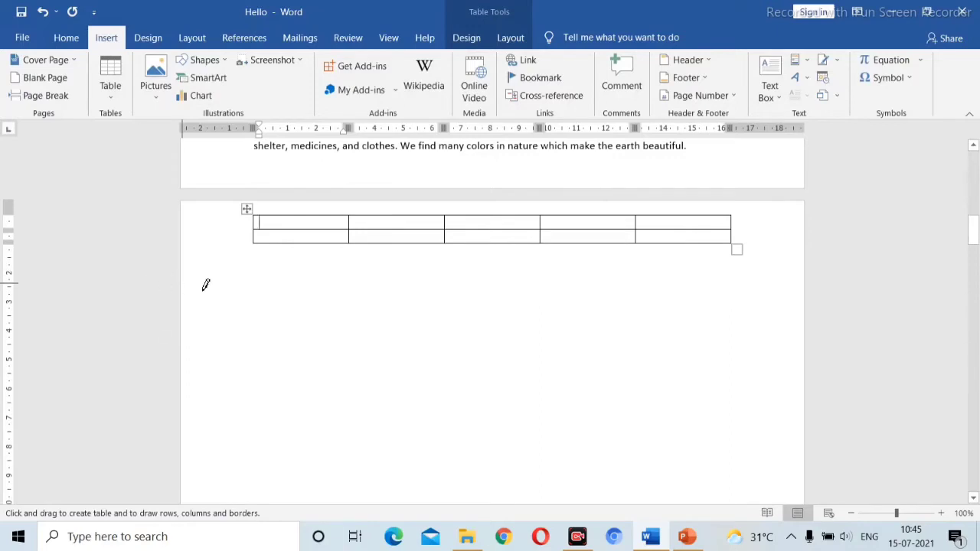
mouse_move(269, 276)
mouse_down()
mouse_move(432, 353)
mouse_move(657, 377)
mouse_up()
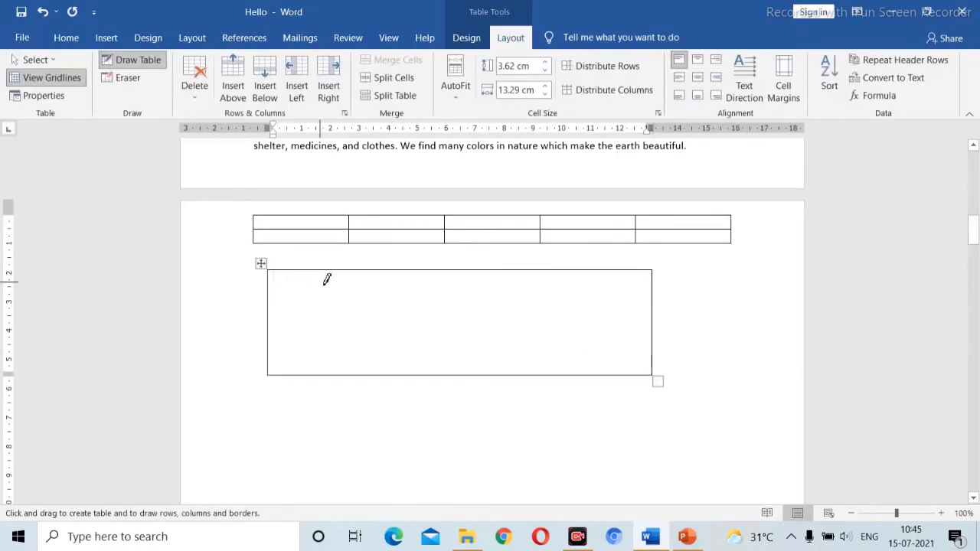
Step: Draw three horizontal and six vertical lines inside the drawn table outline to divide it into 4 rows and 7 columns
mouse_move(329, 272)
mouse_down()
mouse_move(347, 370)
mouse_move(378, 374)
mouse_move(335, 372)
mouse_up()
drag(386, 271, 392, 348)
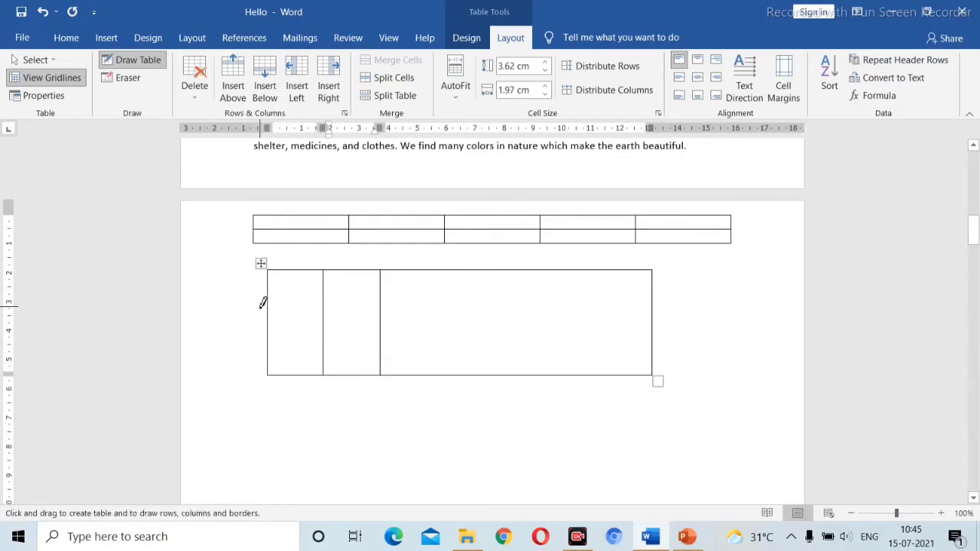
drag(271, 304, 465, 309)
drag(273, 332, 563, 339)
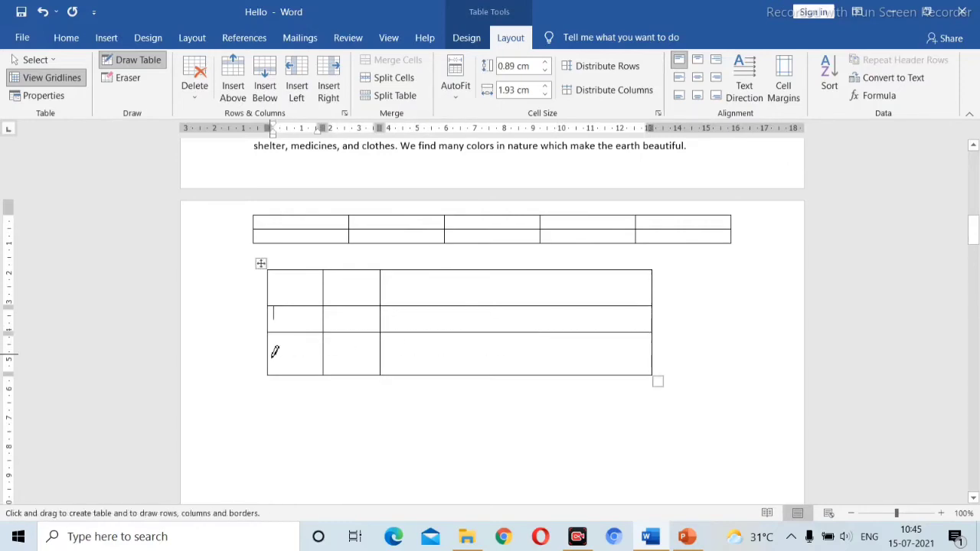
mouse_move(274, 350)
mouse_down()
mouse_move(595, 372)
mouse_move(634, 353)
mouse_up()
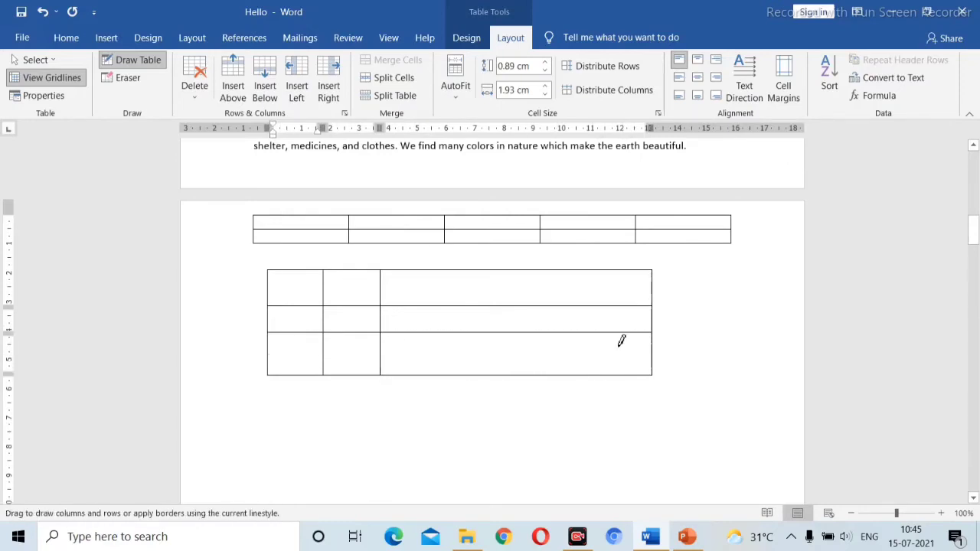
drag(433, 273, 441, 371)
mouse_move(496, 270)
mouse_down()
mouse_move(520, 354)
mouse_move(501, 373)
mouse_up()
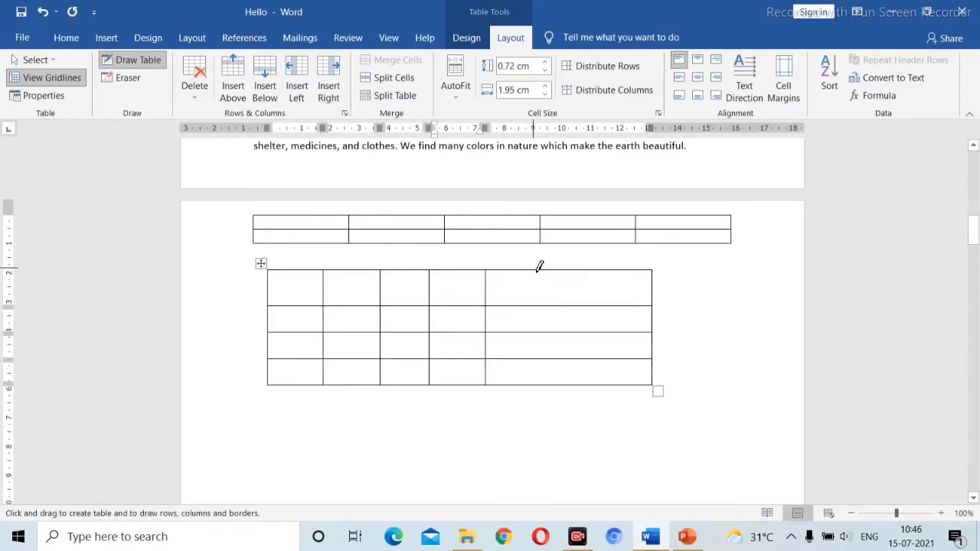
mouse_move(539, 271)
mouse_down()
mouse_move(558, 365)
mouse_move(549, 375)
mouse_up()
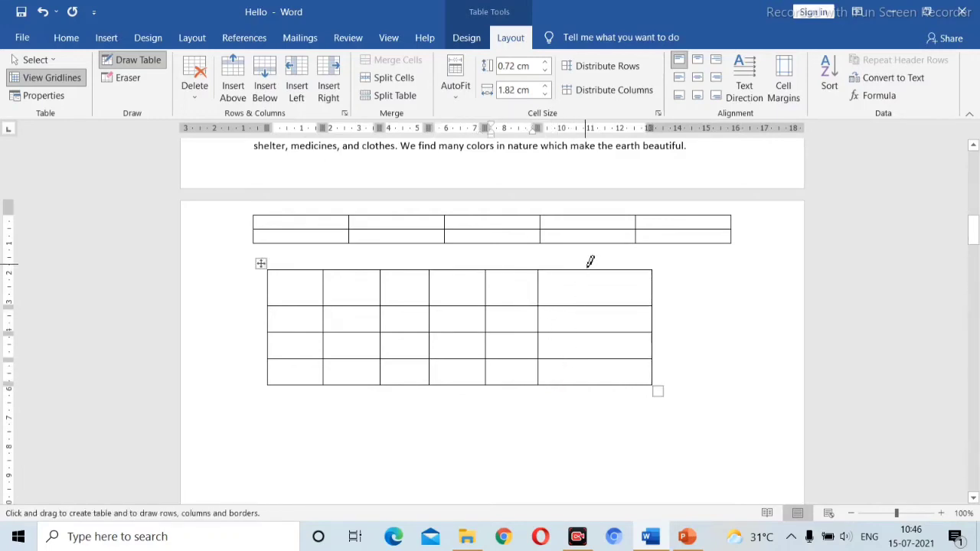
mouse_move(597, 268)
mouse_down()
mouse_move(579, 359)
mouse_move(608, 385)
mouse_up()
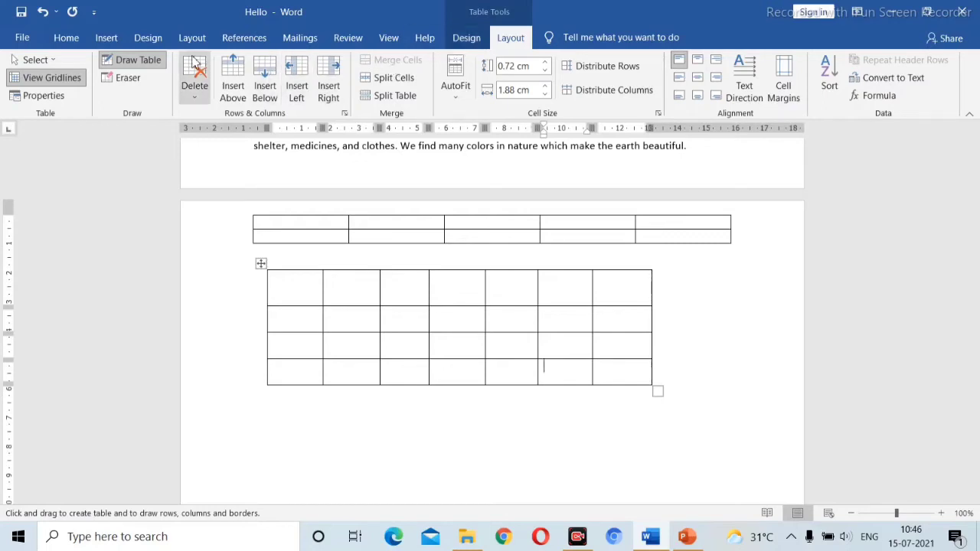
click(106, 38)
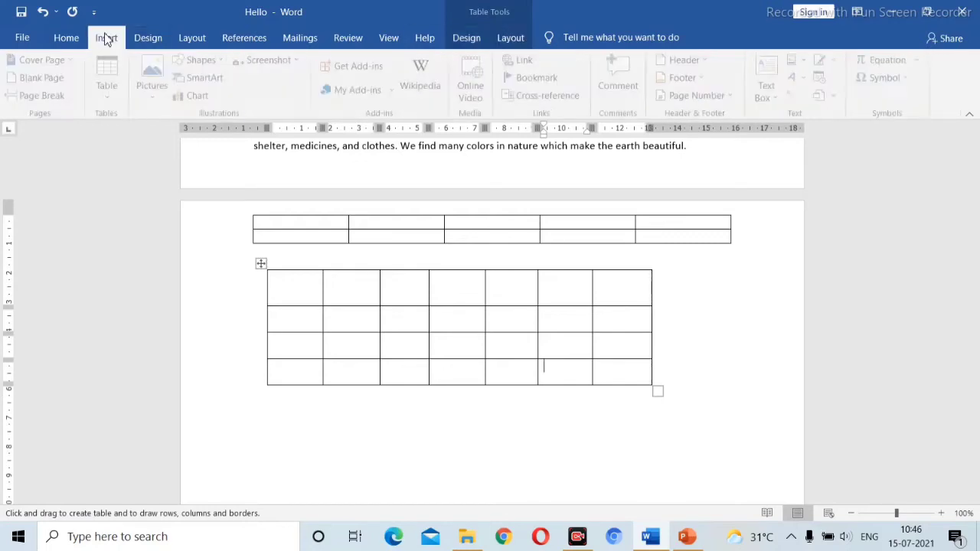
click(108, 96)
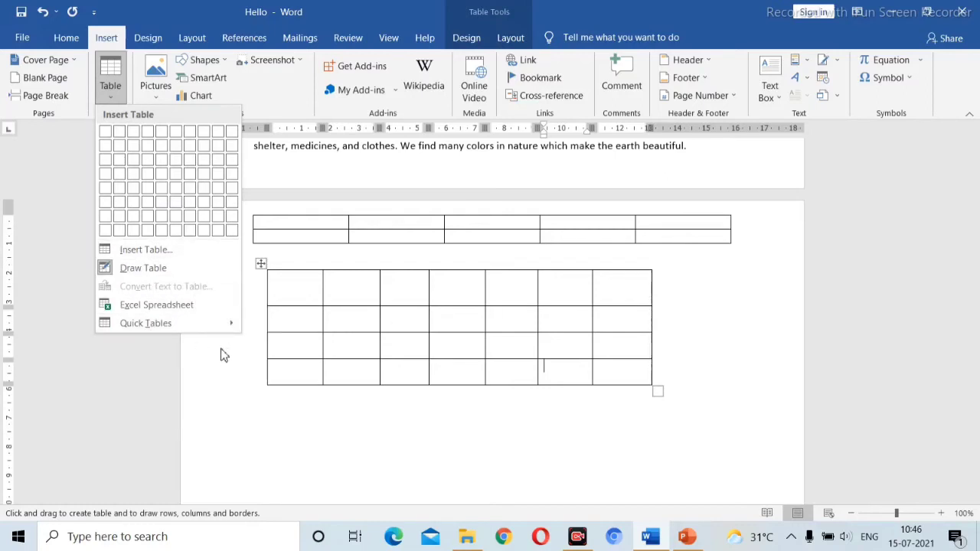
click(262, 265)
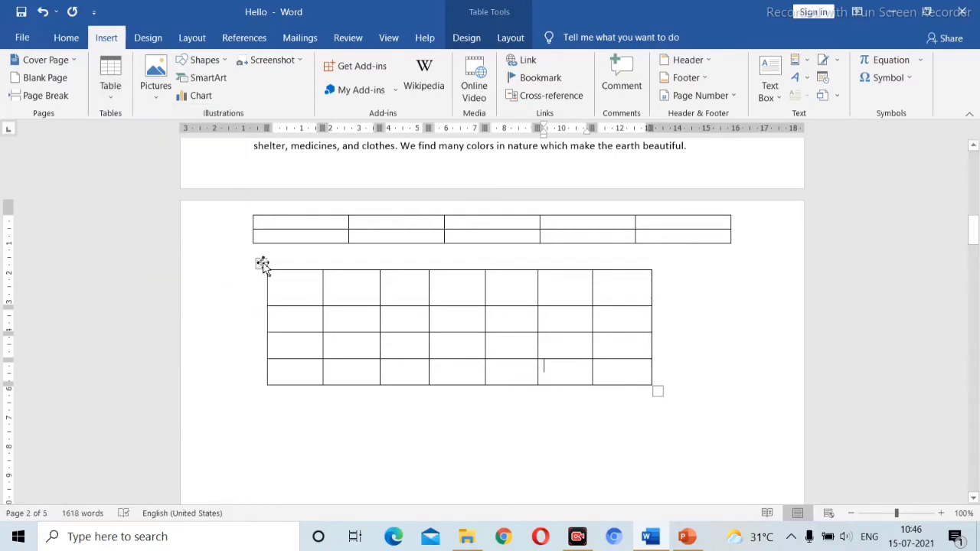
Step: Select the whole hand-drawn table and delete it
click(261, 264)
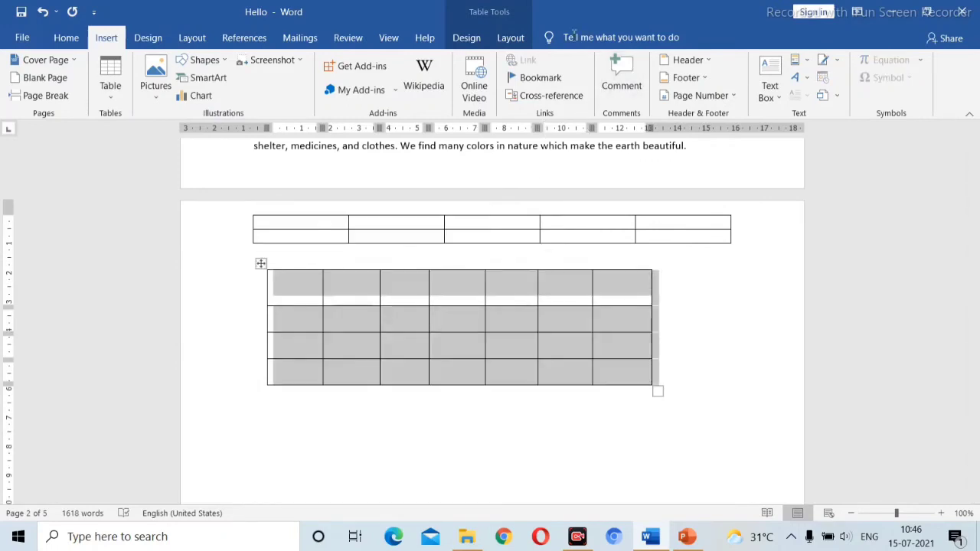
click(496, 40)
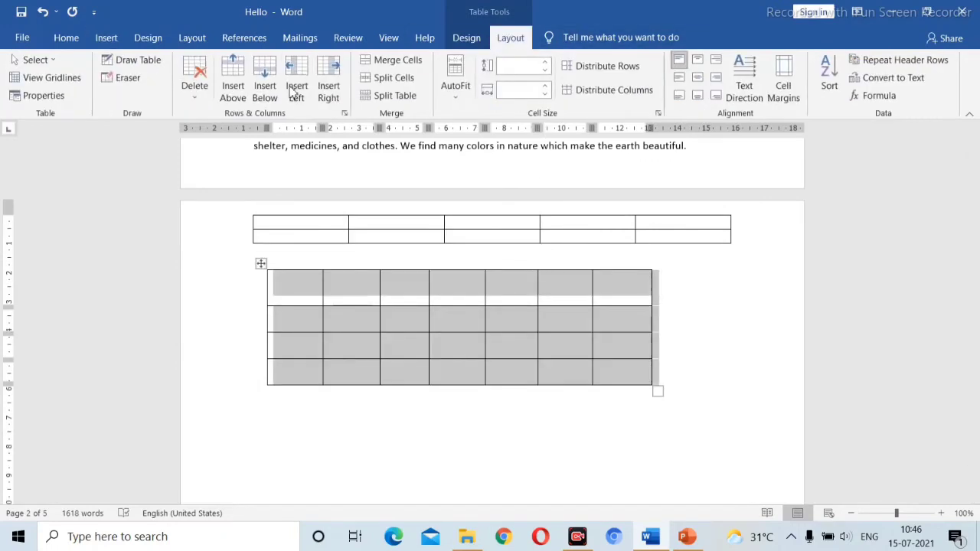
click(193, 90)
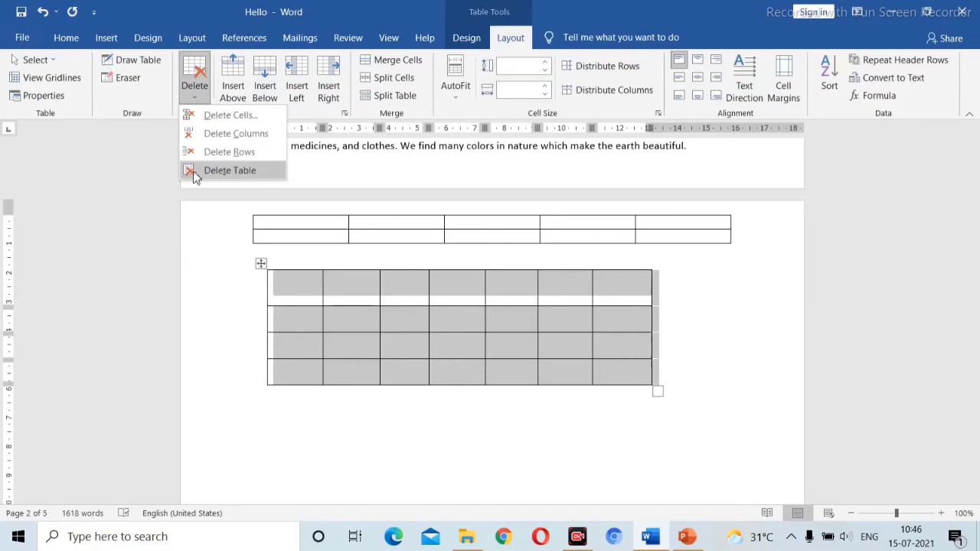
click(198, 170)
Step: Select the five-column table at the start of the page and remove it entirely
mouse_move(249, 230)
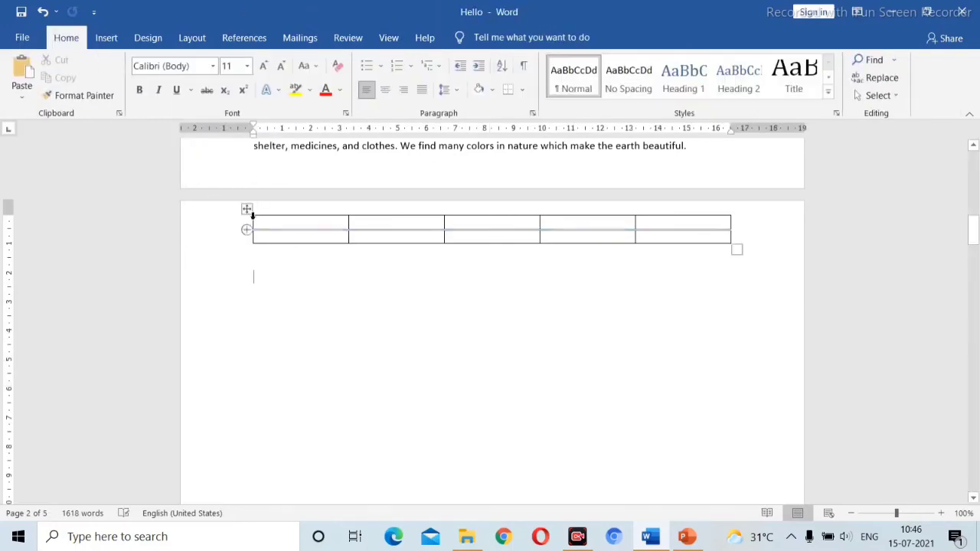
click(250, 208)
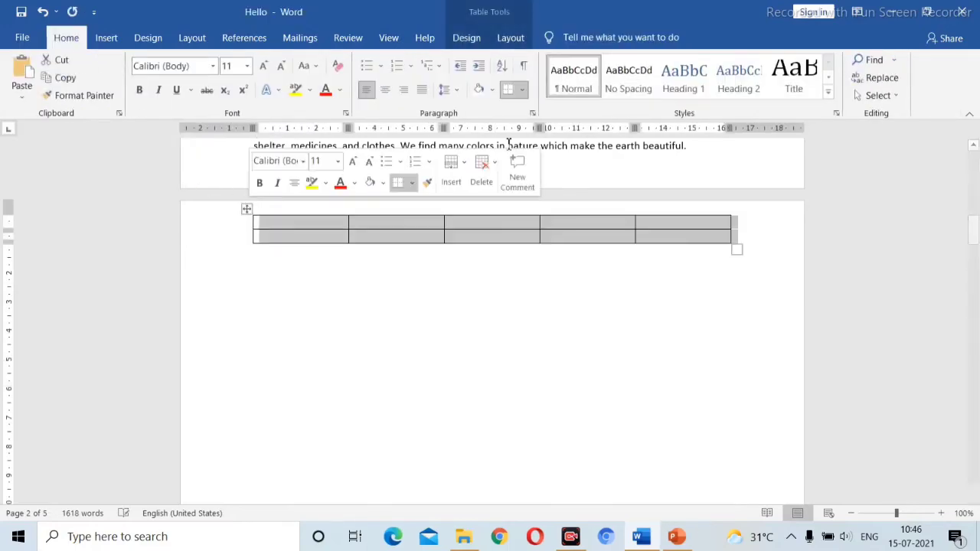
key(BackSpace)
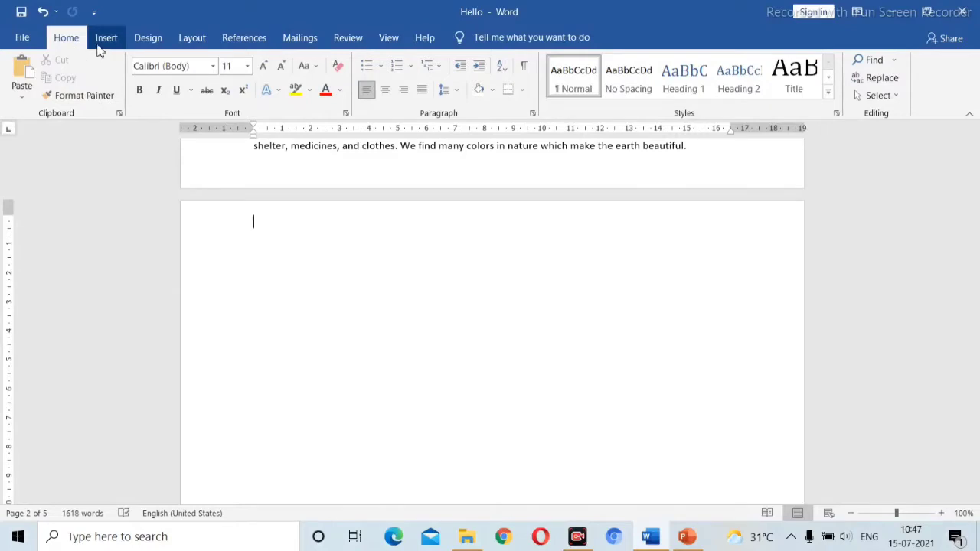
Step: Insert the picture "shoe" from this device's Pictures folder on the empty page, and delete it again
click(104, 39)
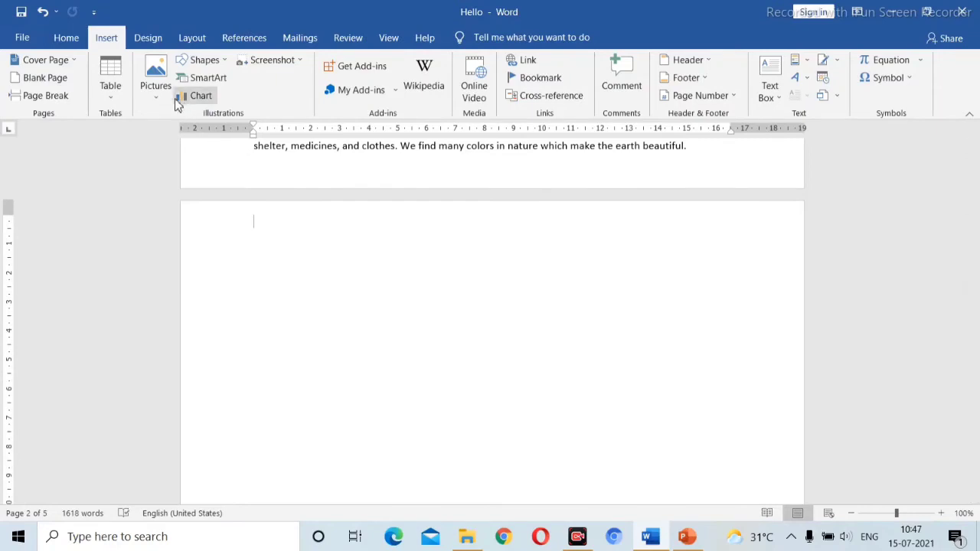
click(155, 86)
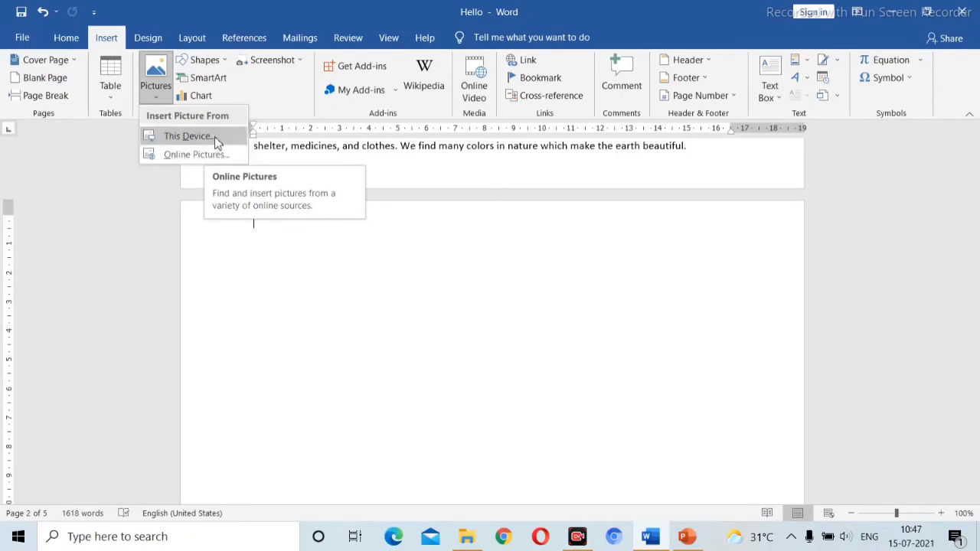
click(190, 137)
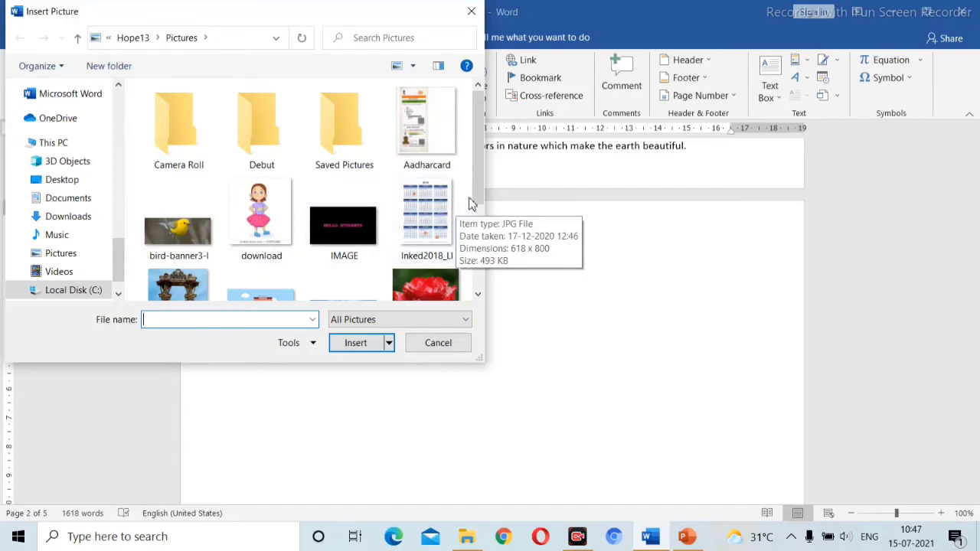
drag(477, 197, 473, 284)
click(155, 266)
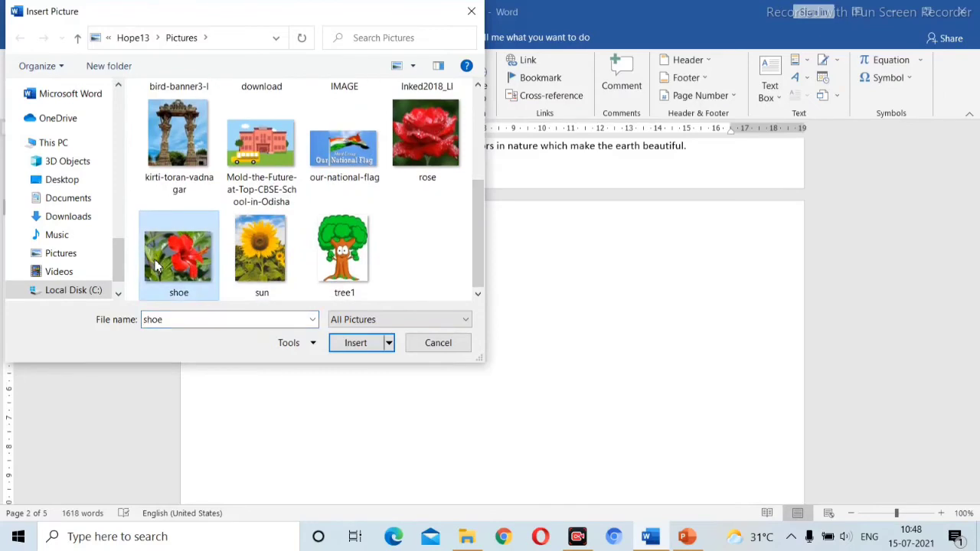
click(356, 343)
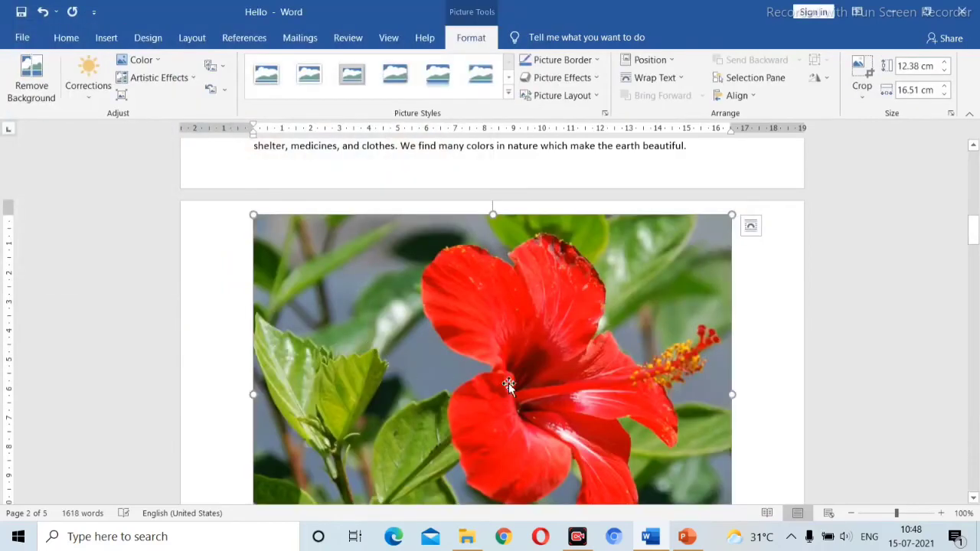
mouse_move(974, 230)
mouse_down()
mouse_move(973, 278)
mouse_move(972, 219)
mouse_move(973, 246)
mouse_move(971, 232)
mouse_up()
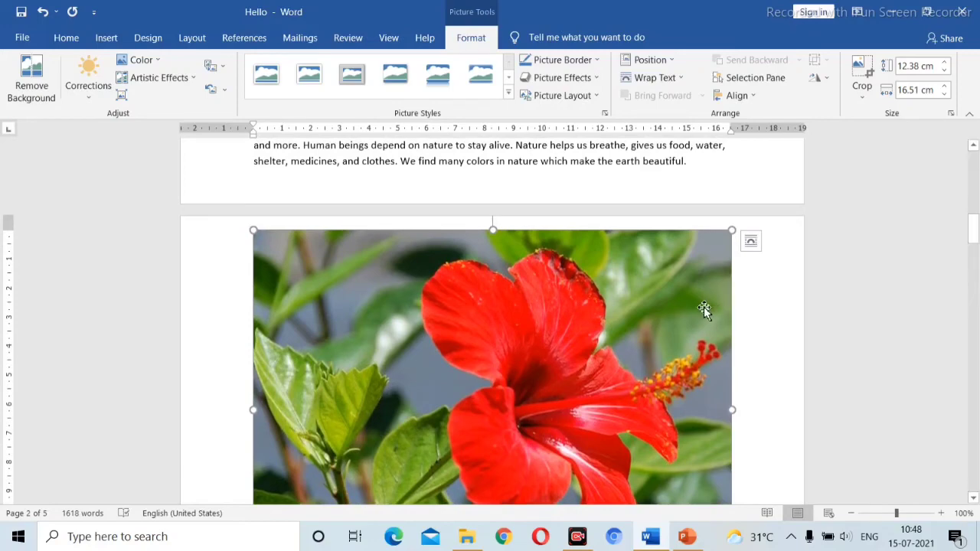
key(Delete)
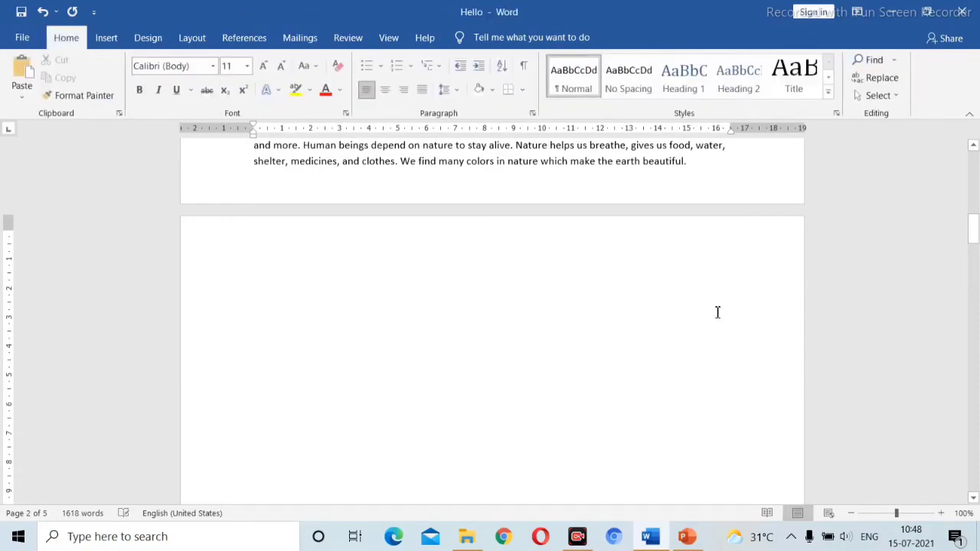
Step: Insert the picture "shoe" from this device's Pictures folder at the end of the document's first paragraph
key(Up)
key(Up)
key(Up)
key(Up)
key(Up)
key(Up)
key(Up)
key(Up)
key(Up)
key(Up)
key(Up)
key(Up)
key(Up)
key(Up)
key(Up)
key(Up)
key(Up)
key(Up)
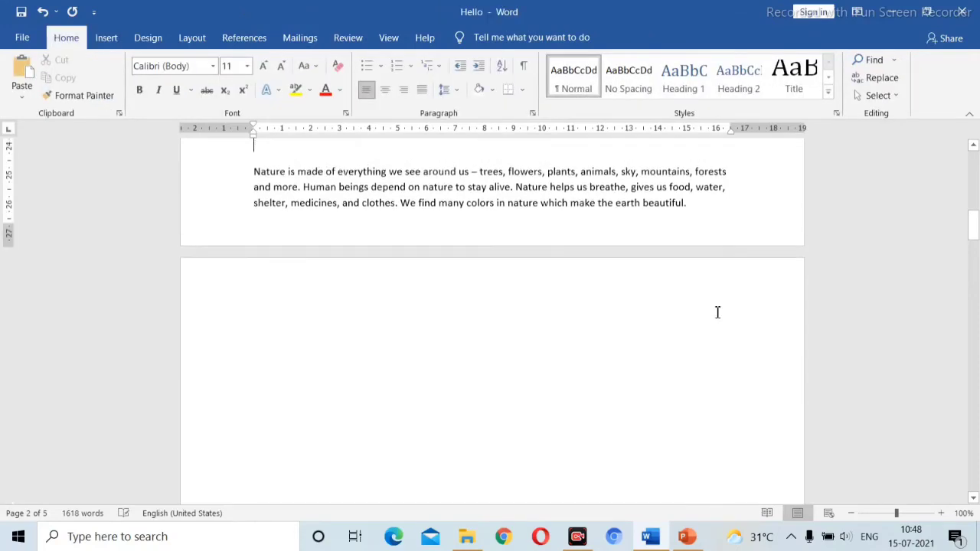
key(Up)
key(Up)
key(Up)
key(Up)
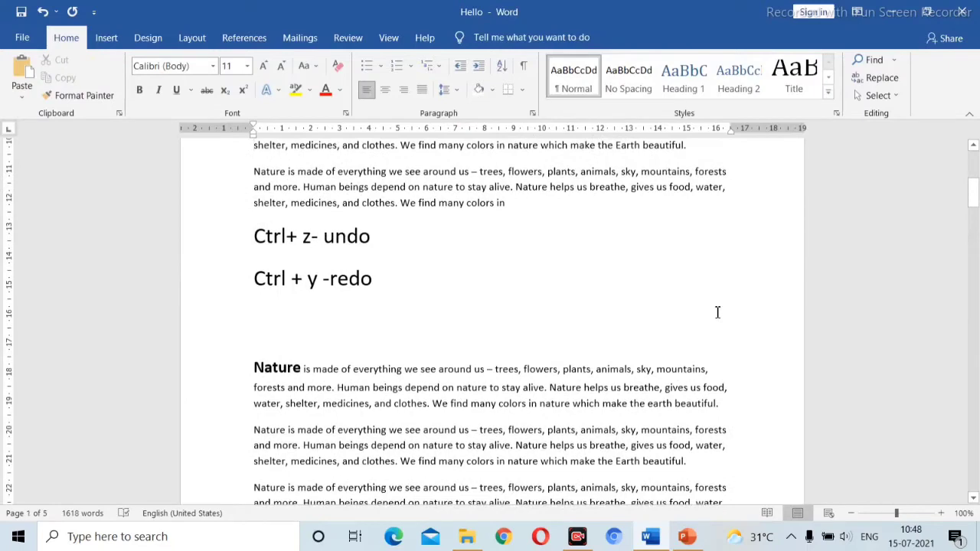
key(Up)
key(Up)
key(Up)
key(Up)
key(Up)
key(Up)
key(Up)
key(Up)
key(Up)
key(Up)
key(Up)
key(Up)
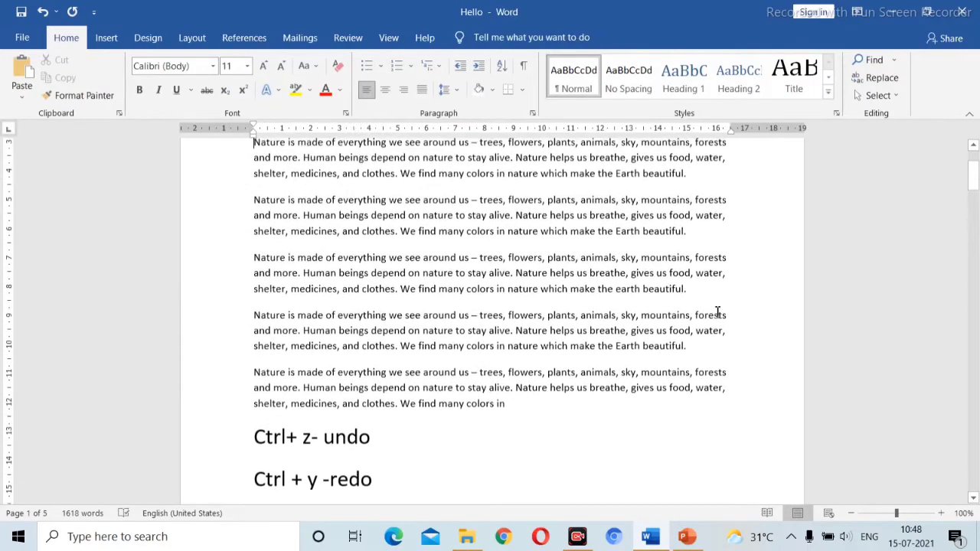
key(Up)
key(Up)
key(Up)
key(Up)
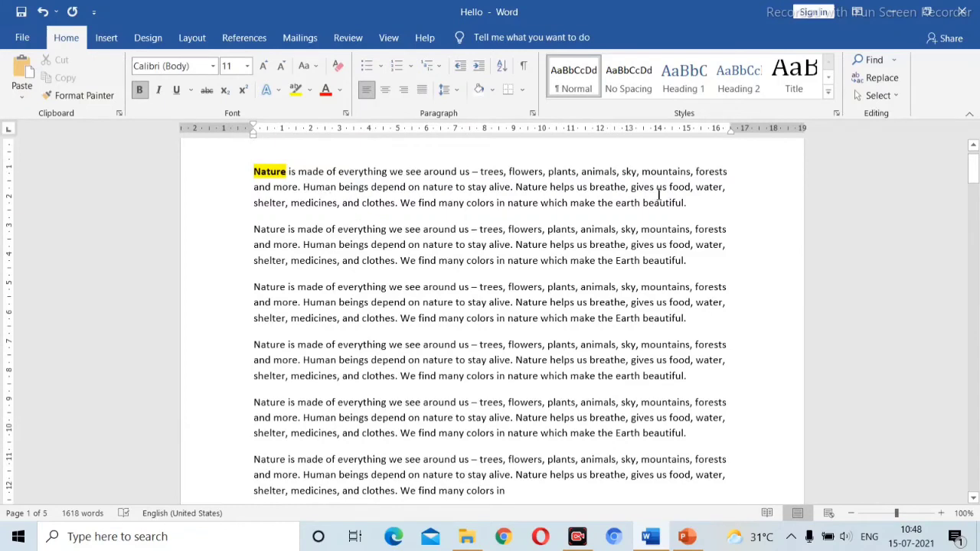
click(693, 206)
click(107, 39)
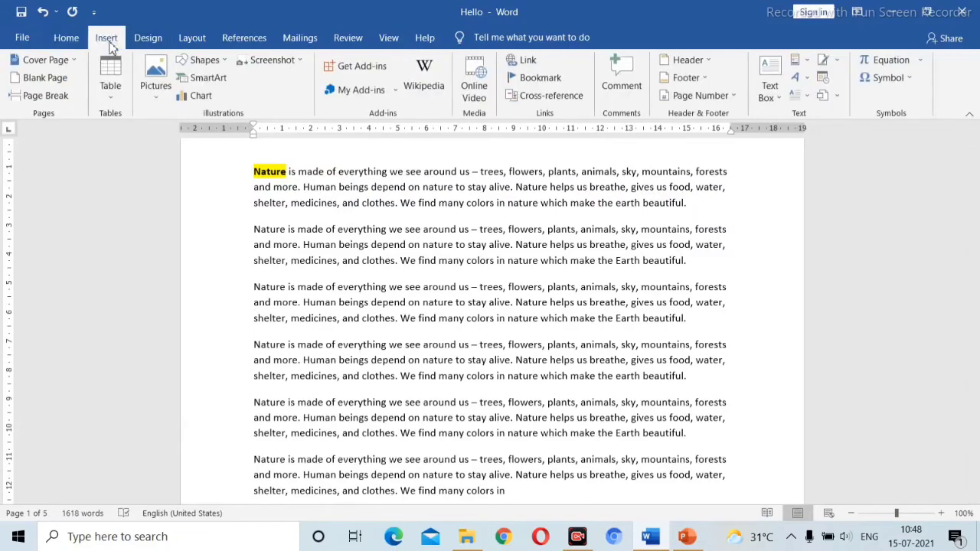
click(162, 91)
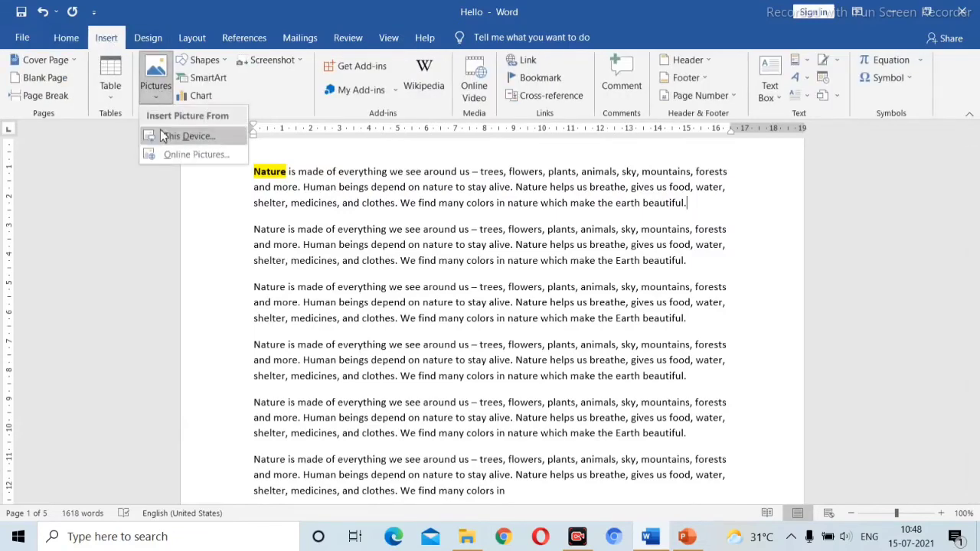
click(162, 135)
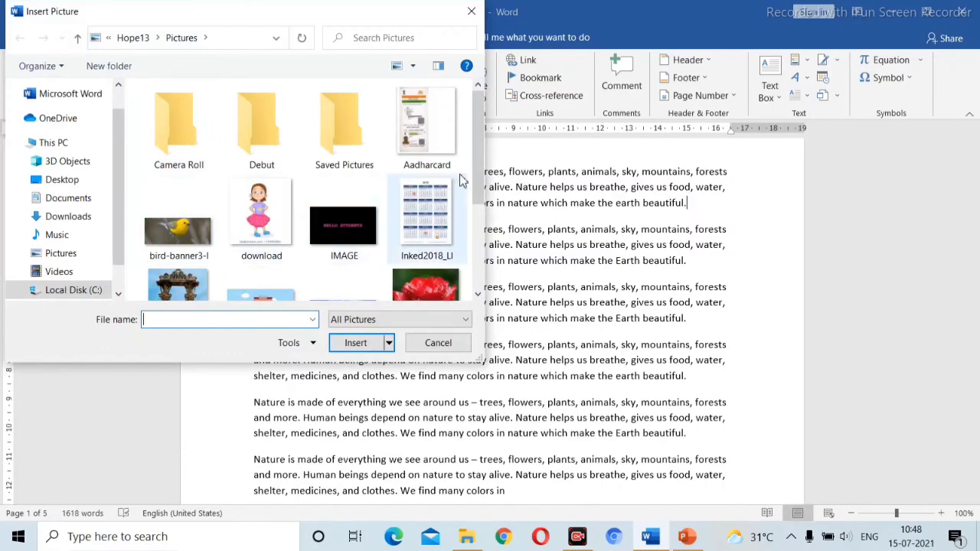
drag(481, 186, 466, 265)
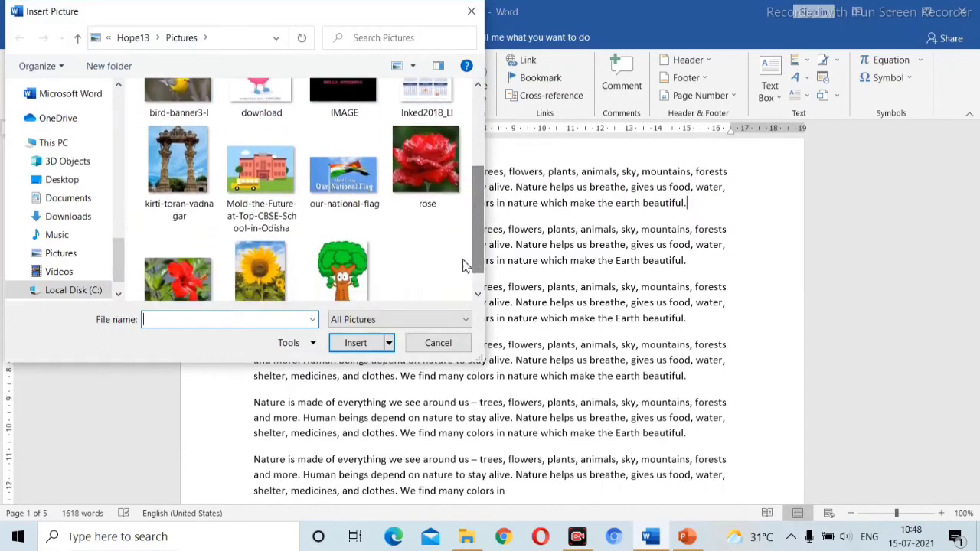
click(177, 271)
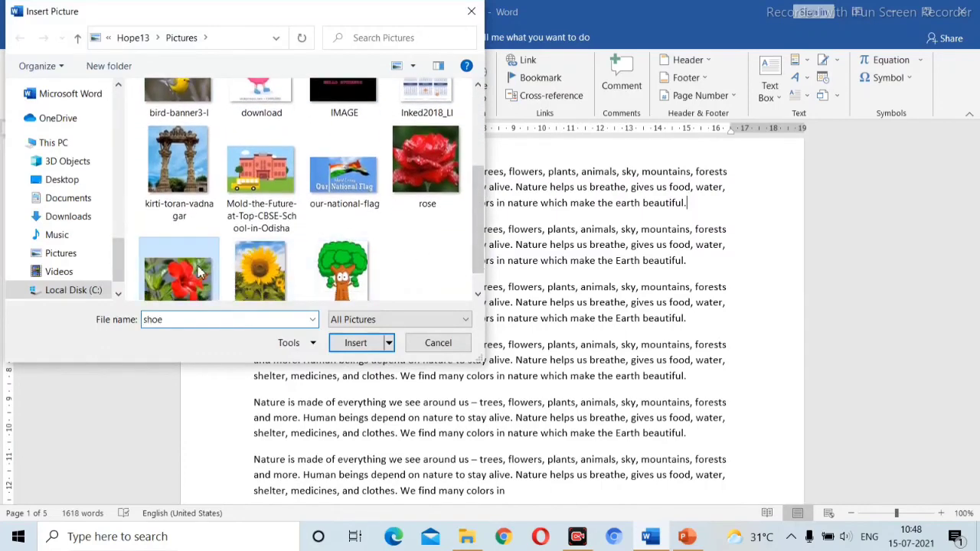
click(357, 343)
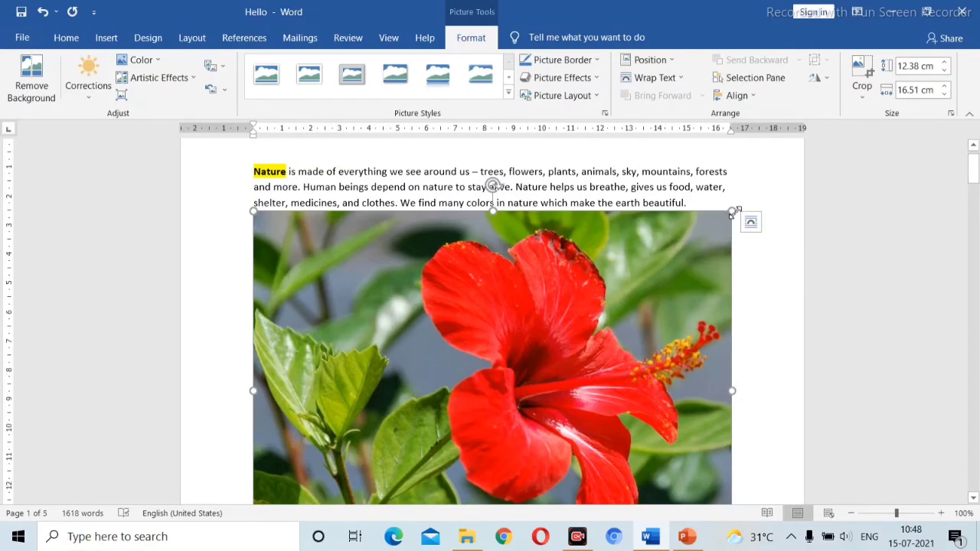
Step: Shrink the flower picture proportionally to about 8.1 cm high and 10.8 cm wide, and reselect it
drag(731, 211, 491, 338)
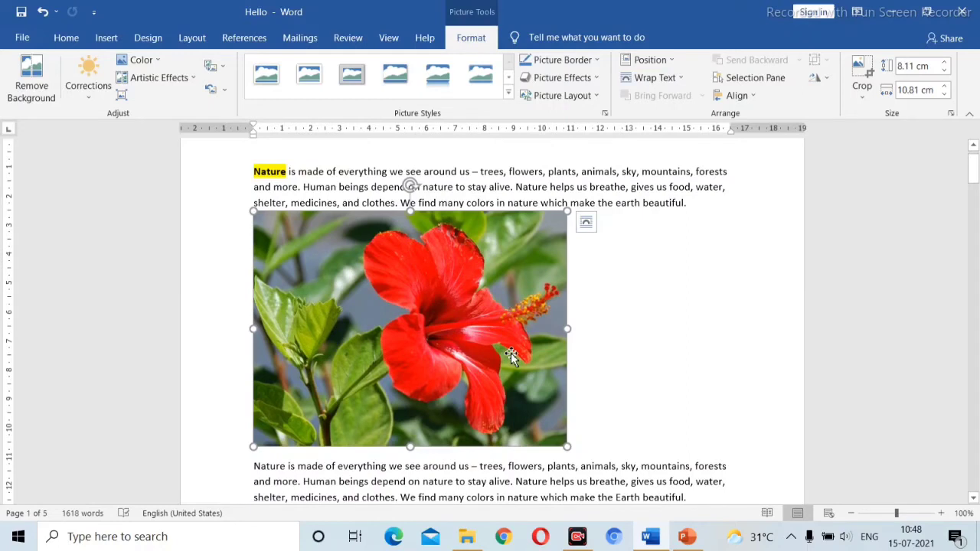
click(635, 343)
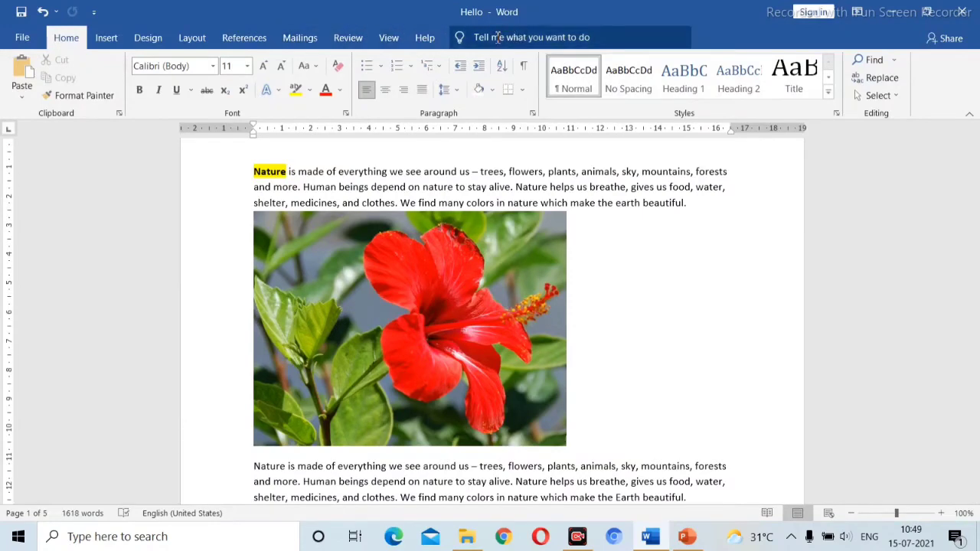
click(426, 231)
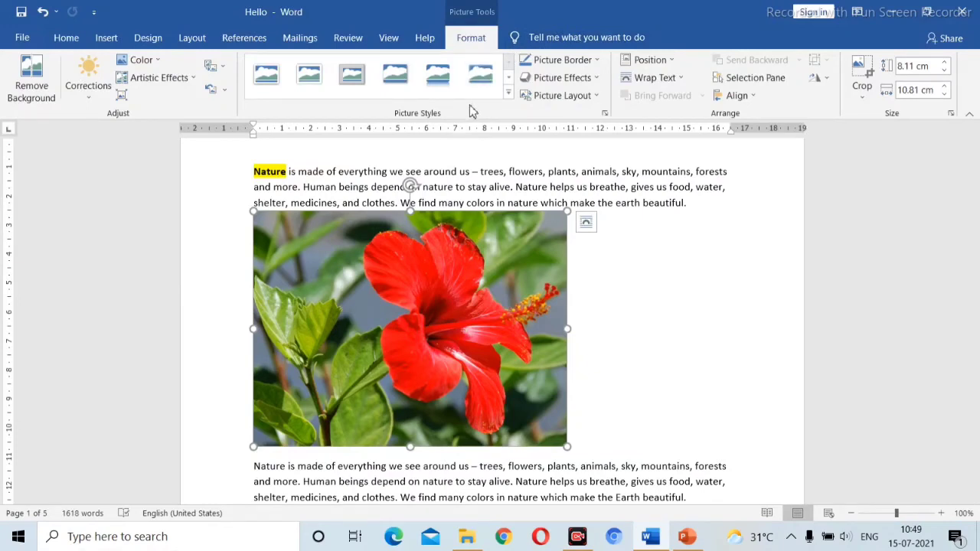
Step: Position the flower picture at the page's top centre with text wrapping, and move it down beside the second paragraph
mouse_move(498, 275)
mouse_down()
mouse_move(534, 291)
mouse_move(492, 281)
mouse_up()
click(667, 64)
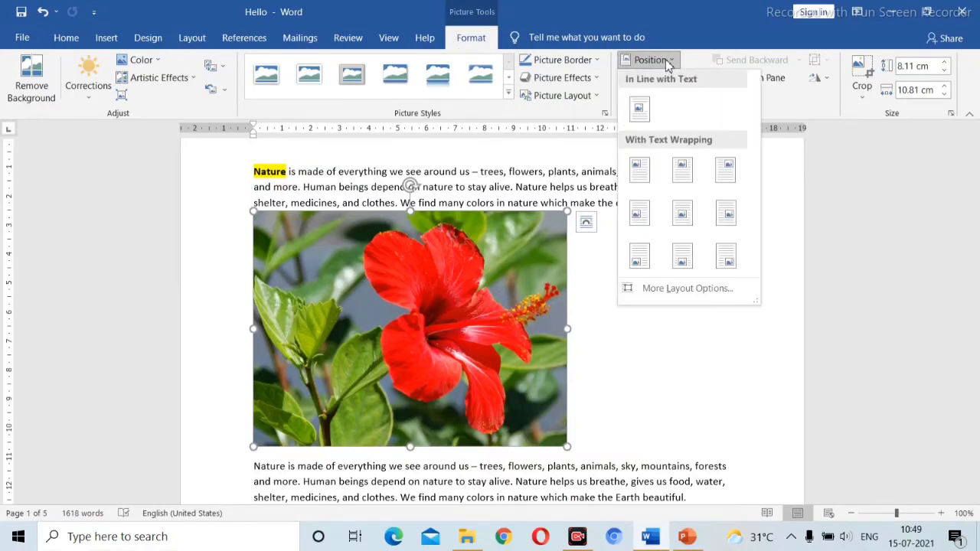
click(689, 172)
drag(535, 235, 559, 331)
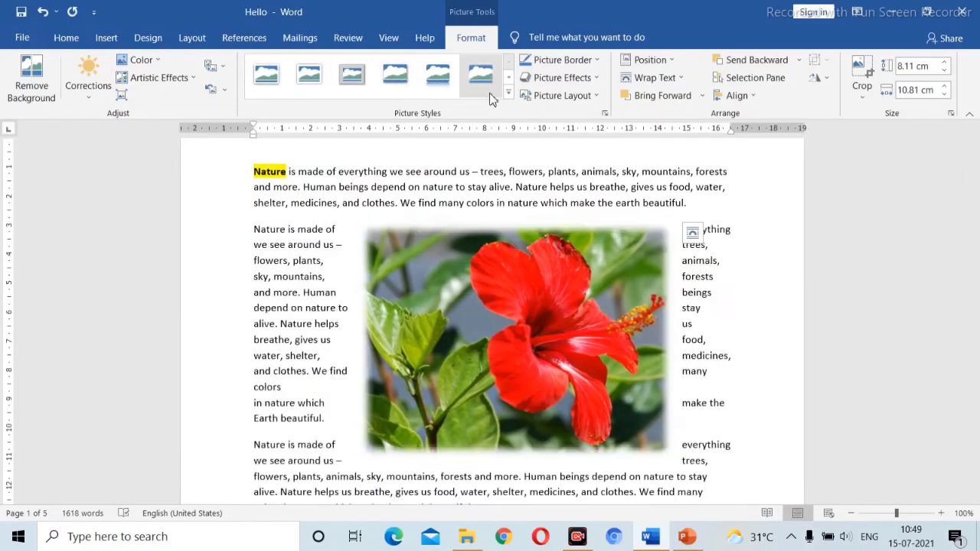
Step: Apply the slanted, rounded perspective picture style to the flower and resize it to about 6.9 cm high and 9.4 cm wide
click(508, 92)
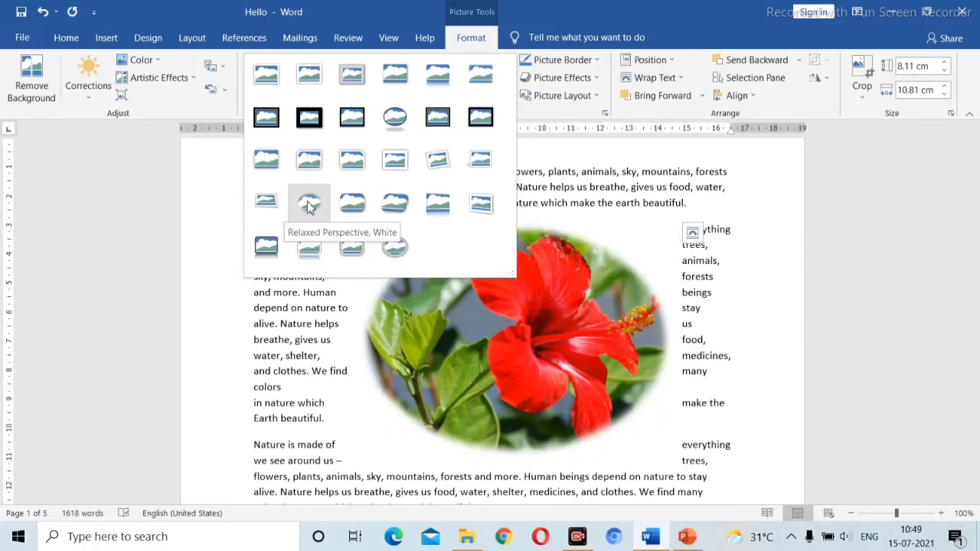
click(385, 199)
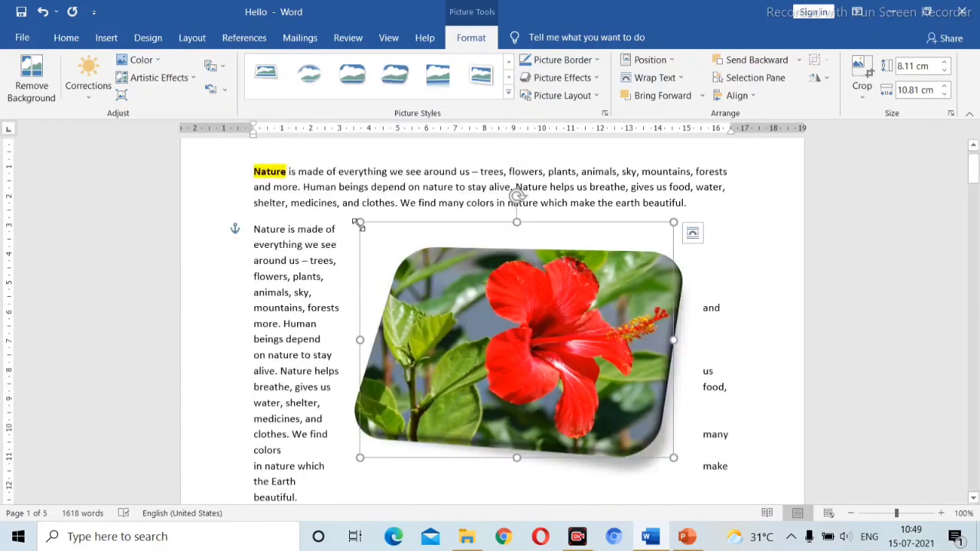
drag(358, 224, 435, 282)
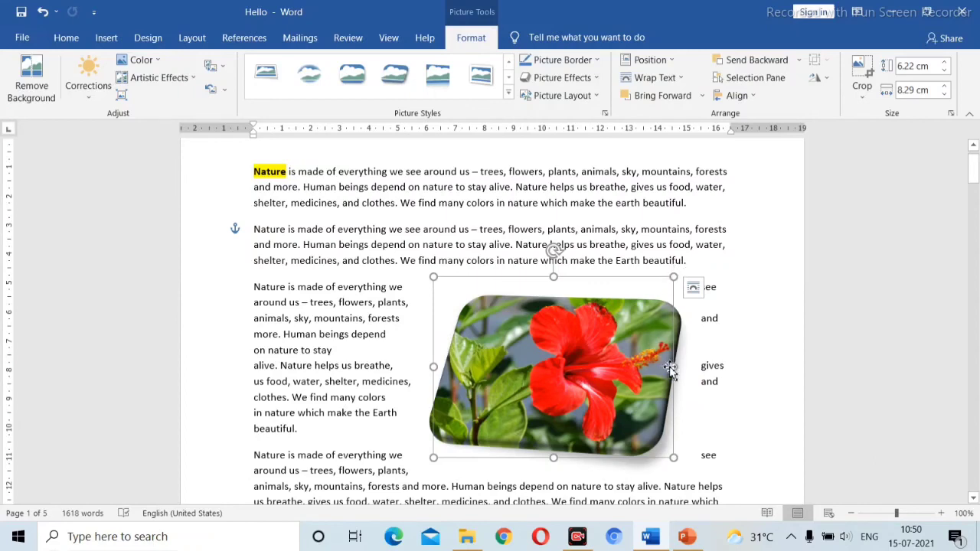
mouse_move(674, 367)
mouse_down()
mouse_move(739, 357)
mouse_move(734, 366)
mouse_move(621, 372)
mouse_move(676, 378)
mouse_up()
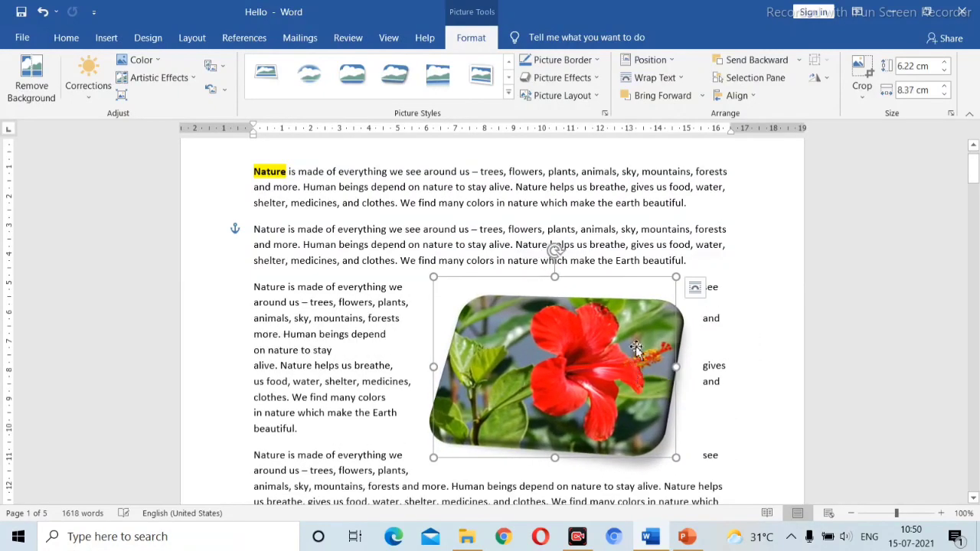
drag(676, 278, 703, 256)
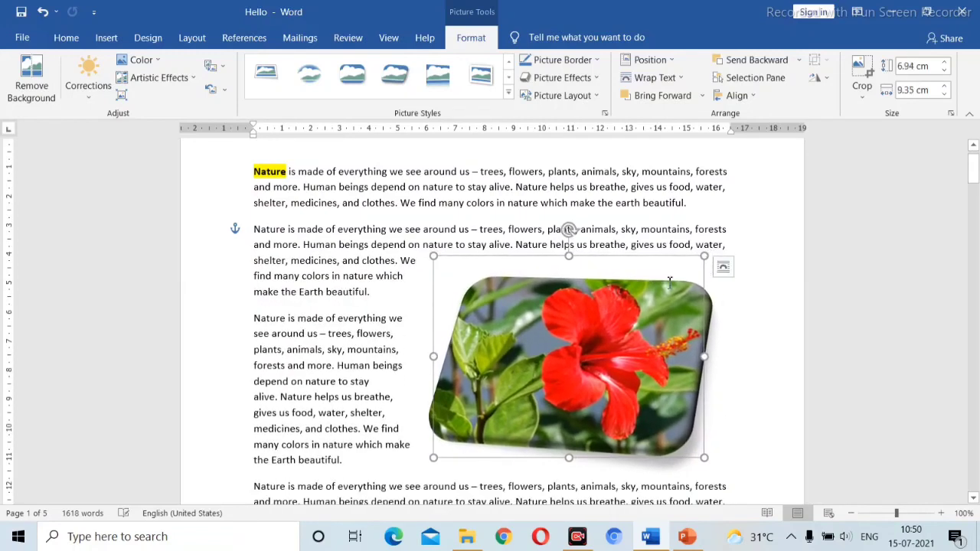
click(597, 61)
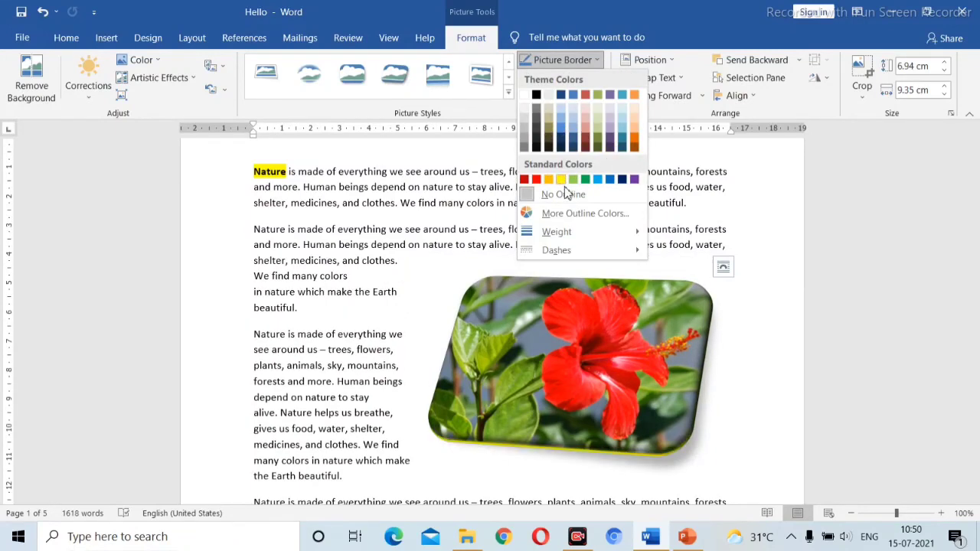
click(497, 216)
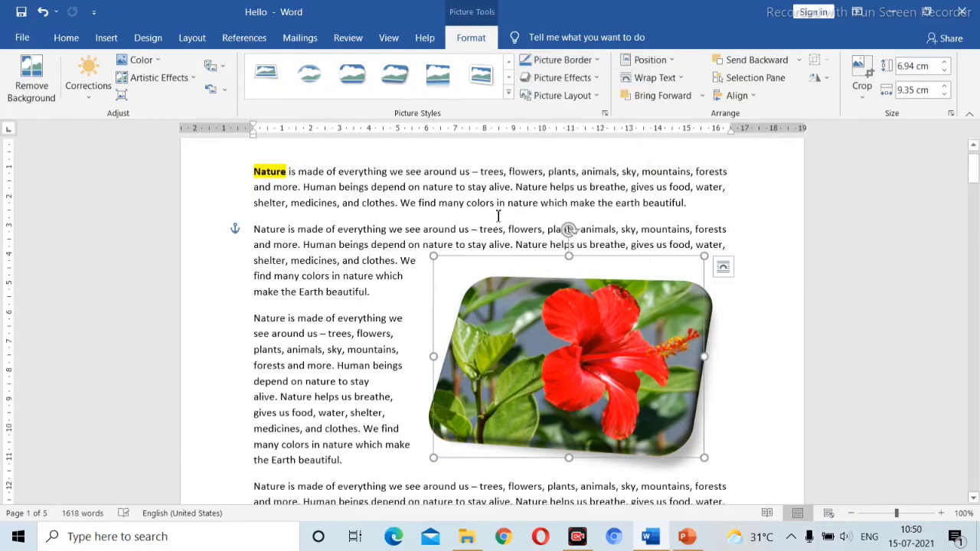
Step: Browse the picture effect categories and apply the Preset 9 effect to the flower picture
click(594, 81)
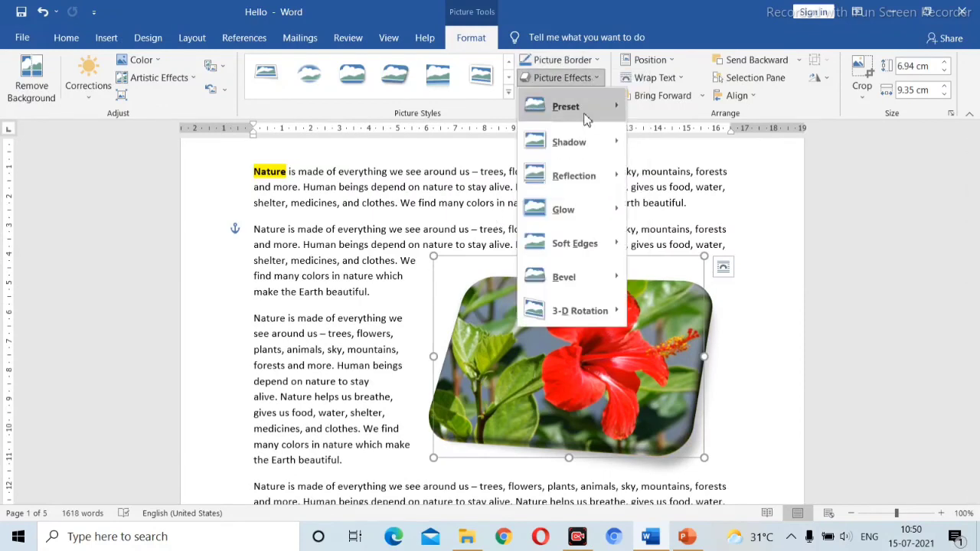
mouse_move(572, 195)
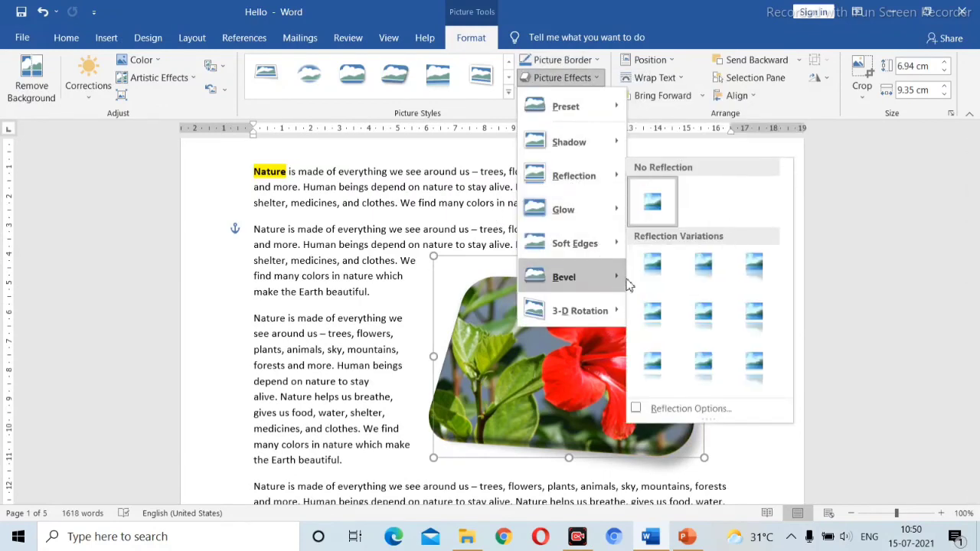
mouse_move(587, 118)
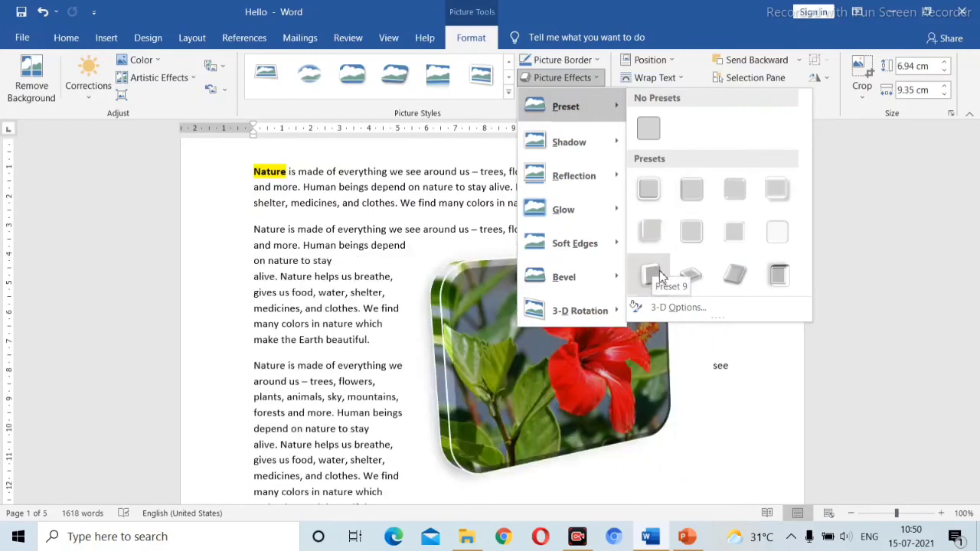
mouse_move(612, 191)
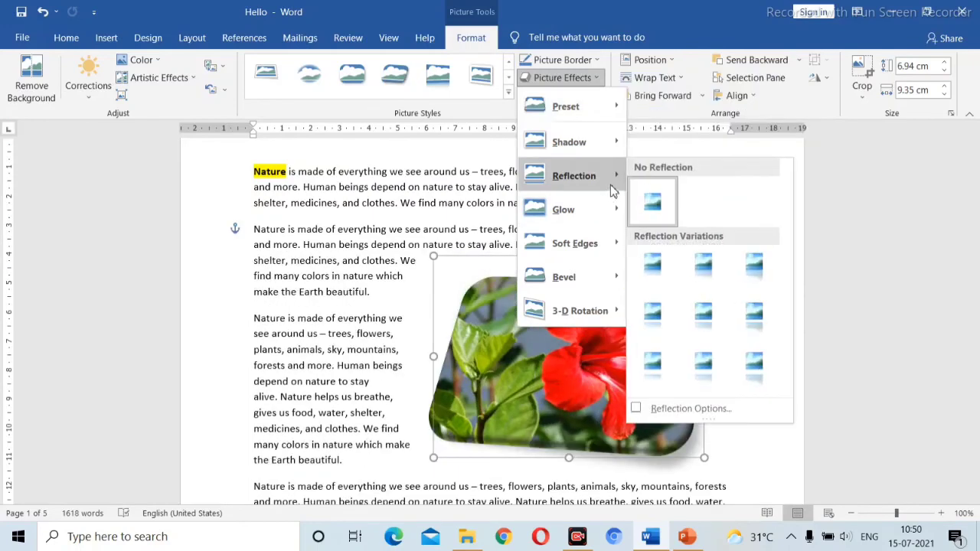
mouse_move(608, 139)
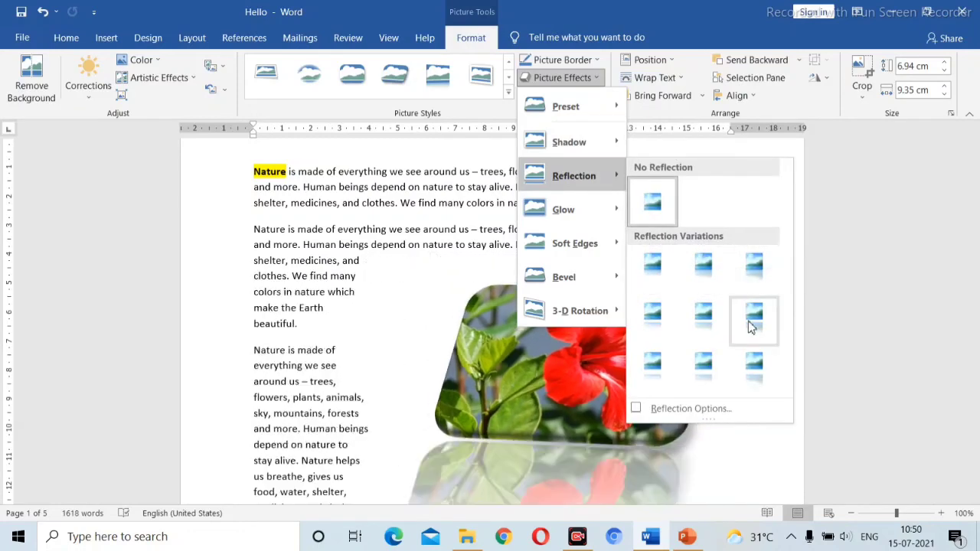
mouse_move(611, 214)
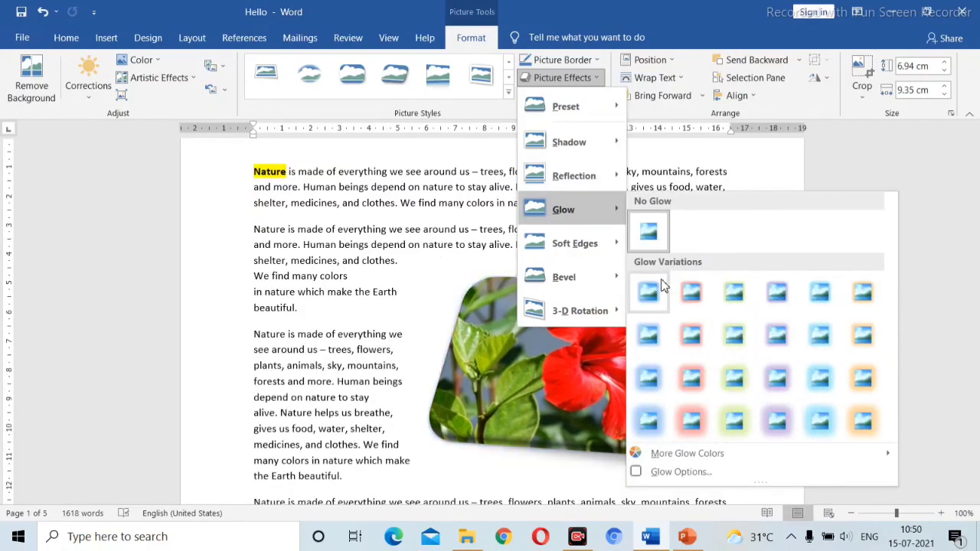
mouse_move(607, 253)
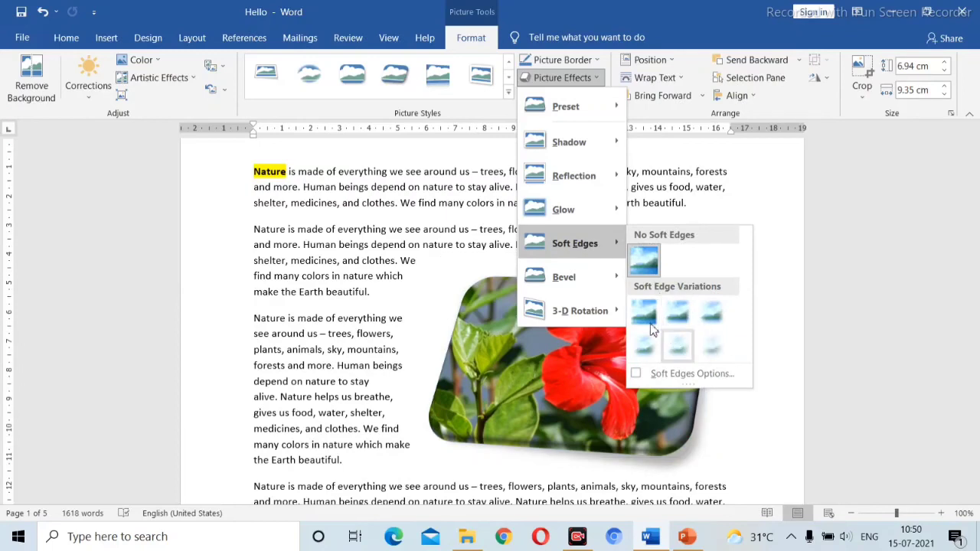
mouse_move(617, 279)
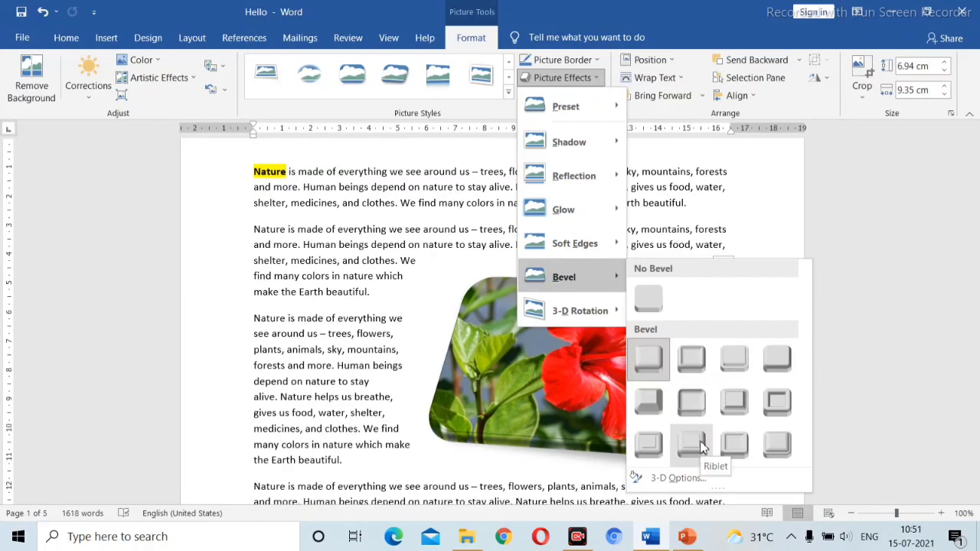
mouse_move(584, 315)
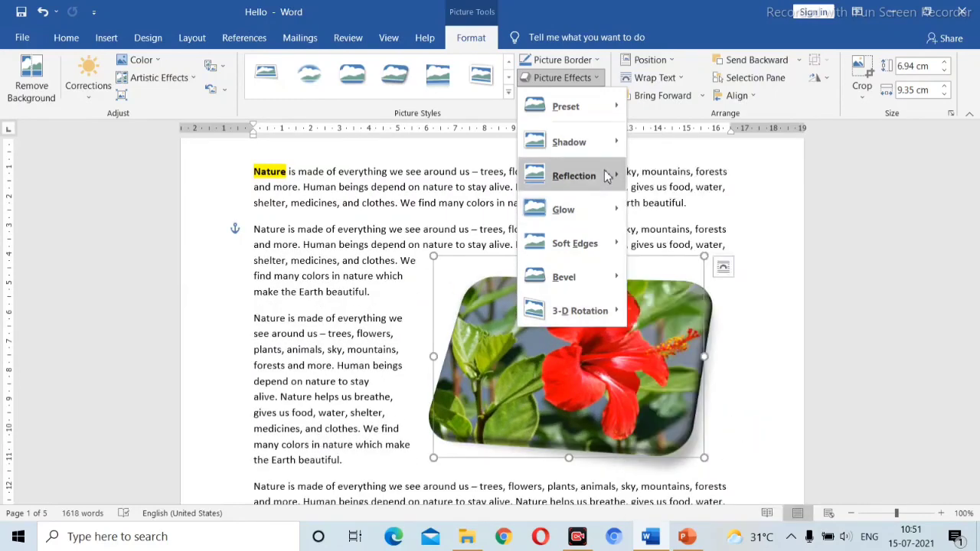
mouse_move(610, 107)
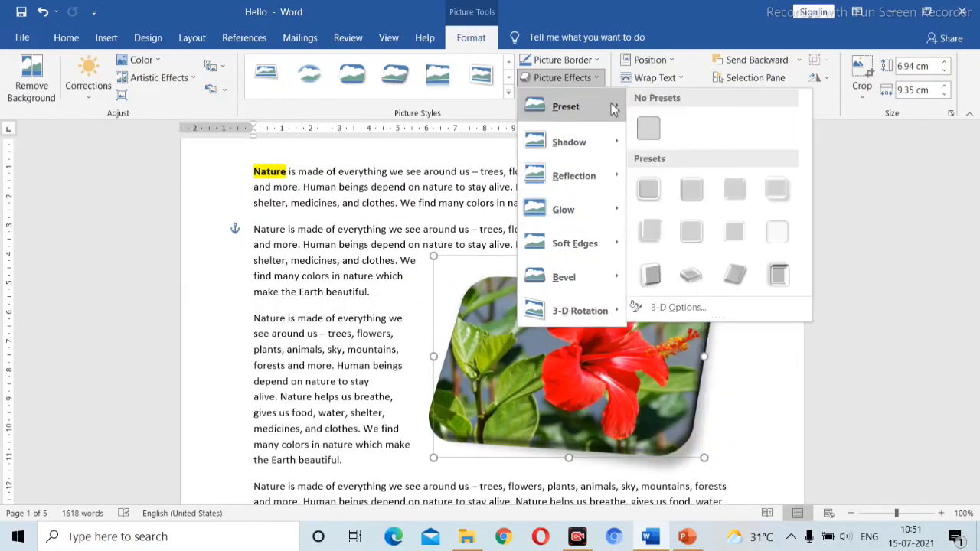
click(652, 272)
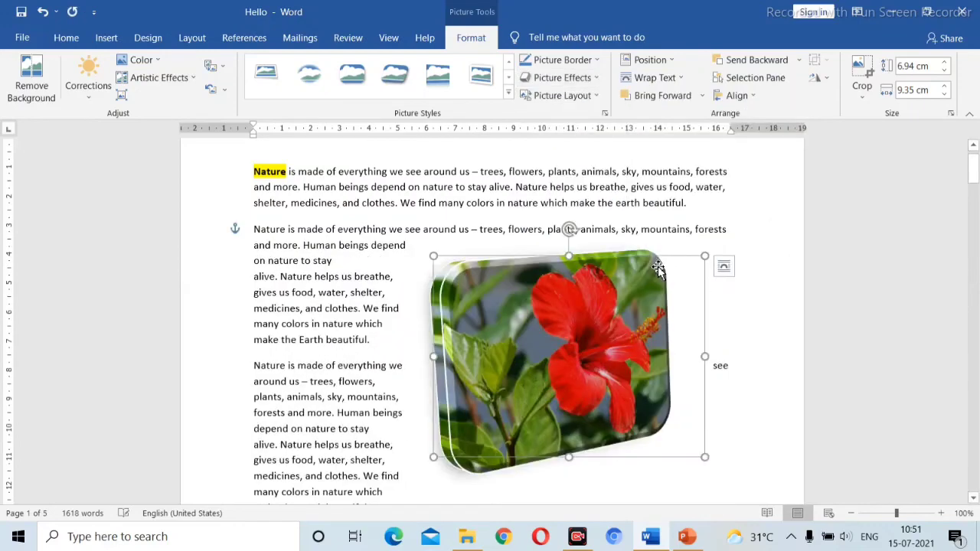
click(597, 96)
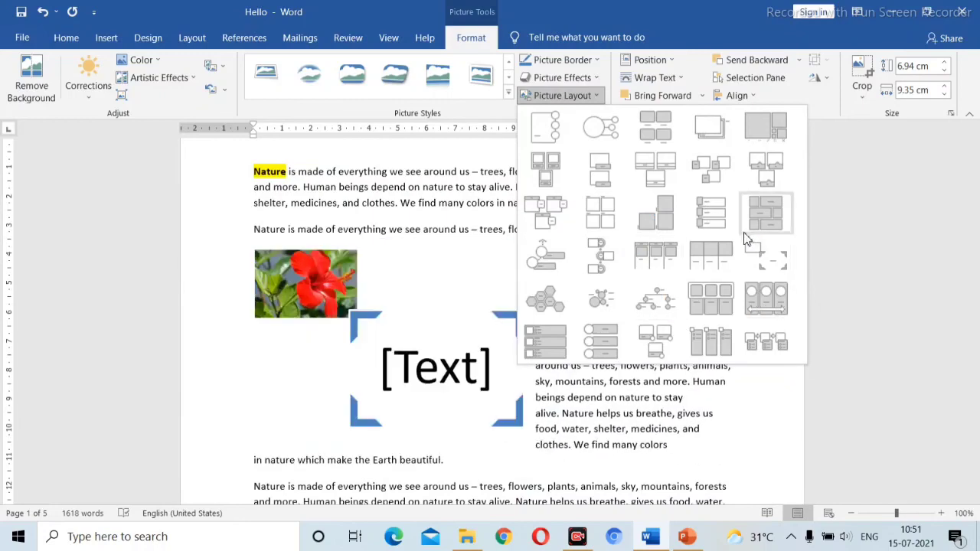
click(495, 250)
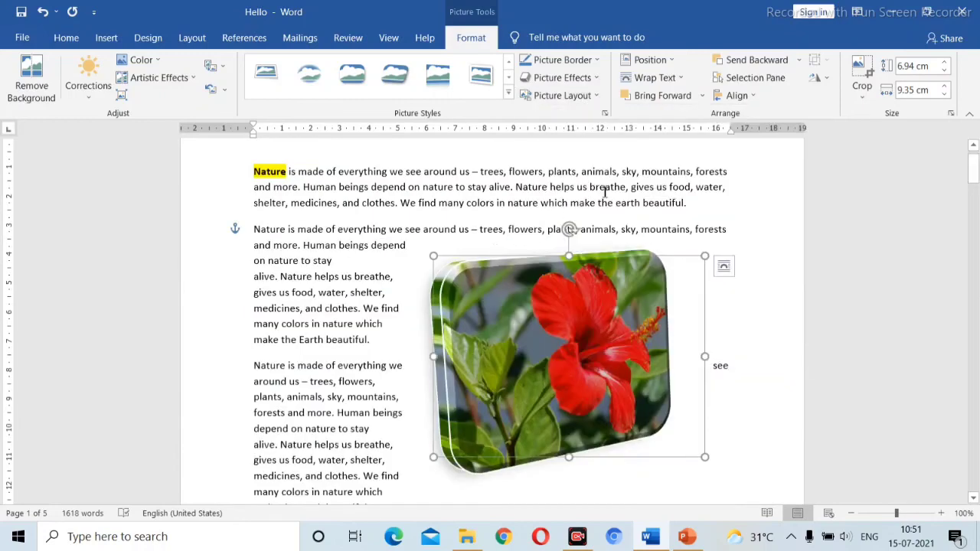
Step: With Square text wrapping, shrink the flower picture to about 5.5 cm high and 7.3 cm wide and move it towards the text's centre
click(679, 80)
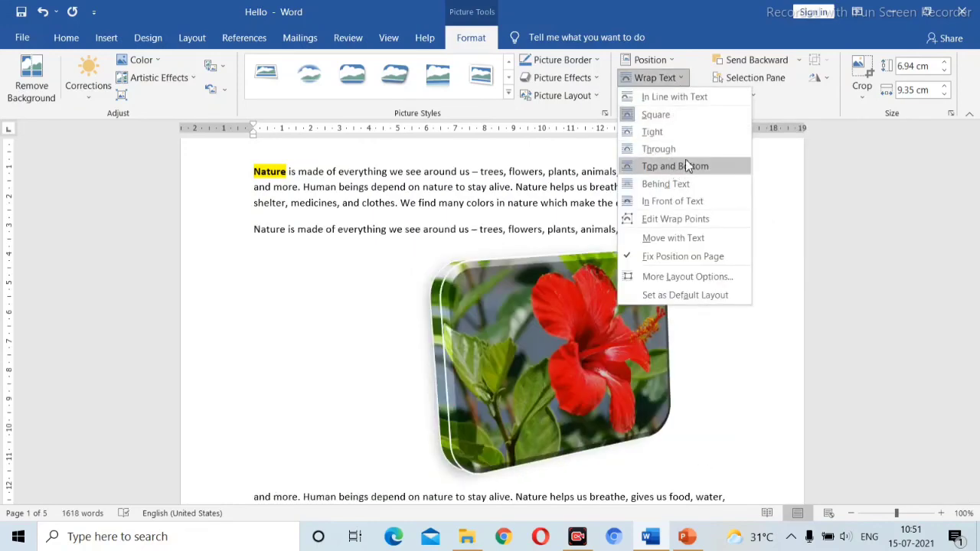
click(649, 114)
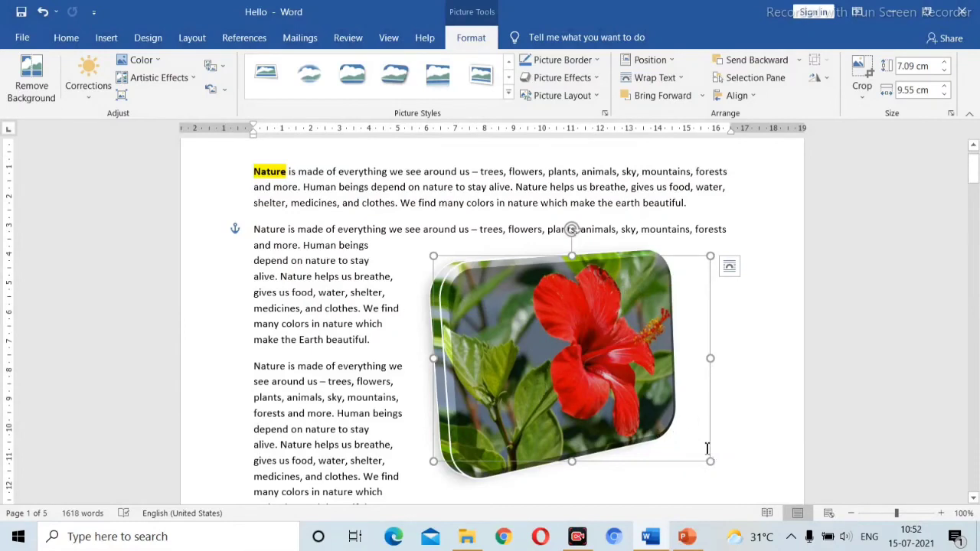
drag(710, 462, 647, 413)
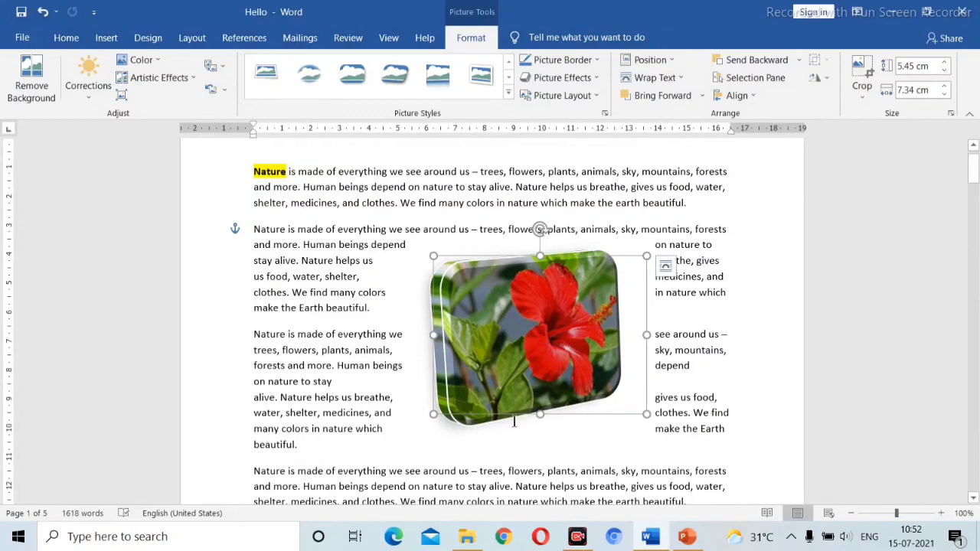
drag(489, 316, 449, 335)
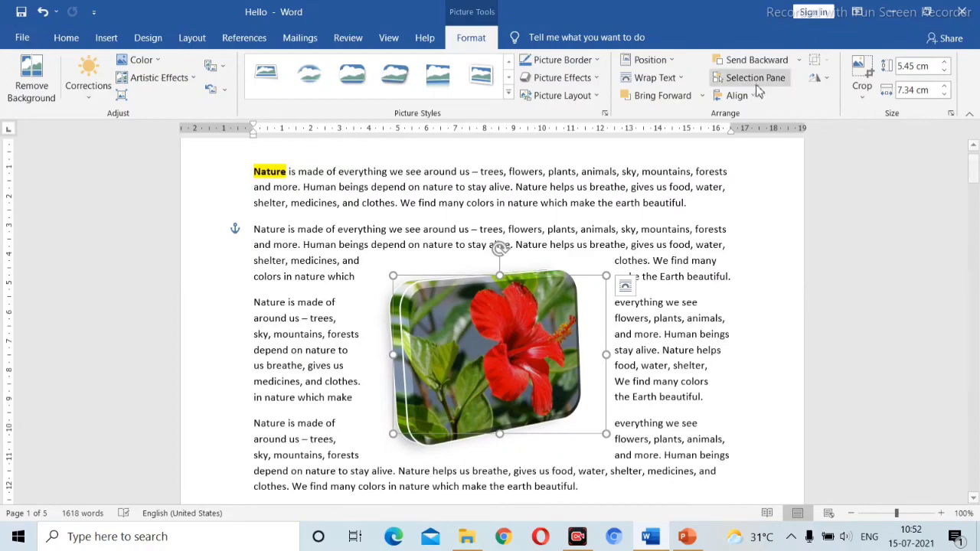
Step: Try the Top and Bottom and In Front of Text wrapping options on the flower picture
click(660, 78)
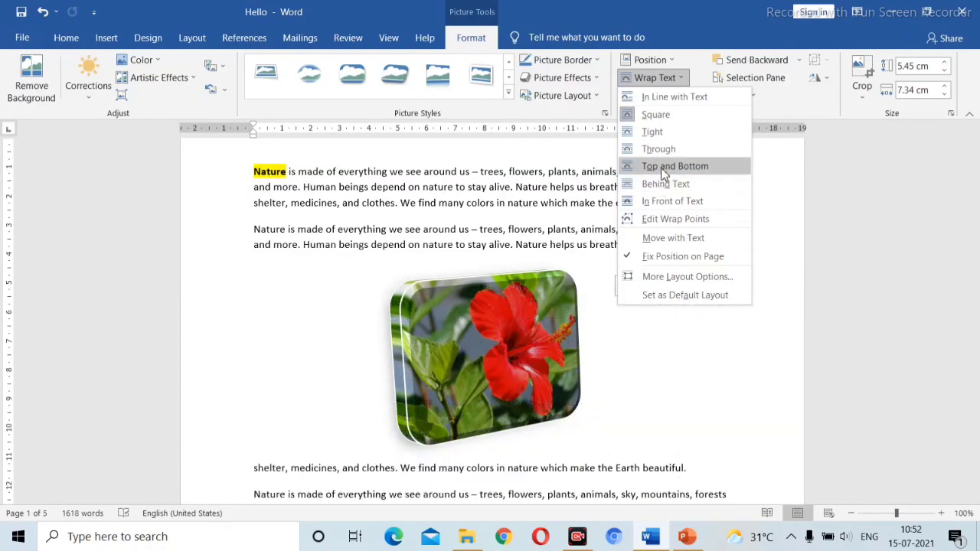
click(660, 166)
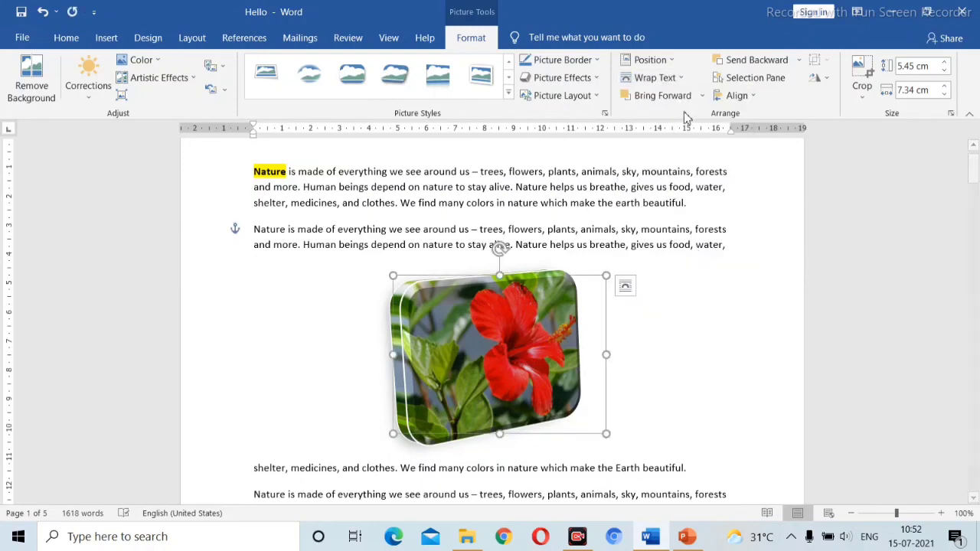
click(681, 77)
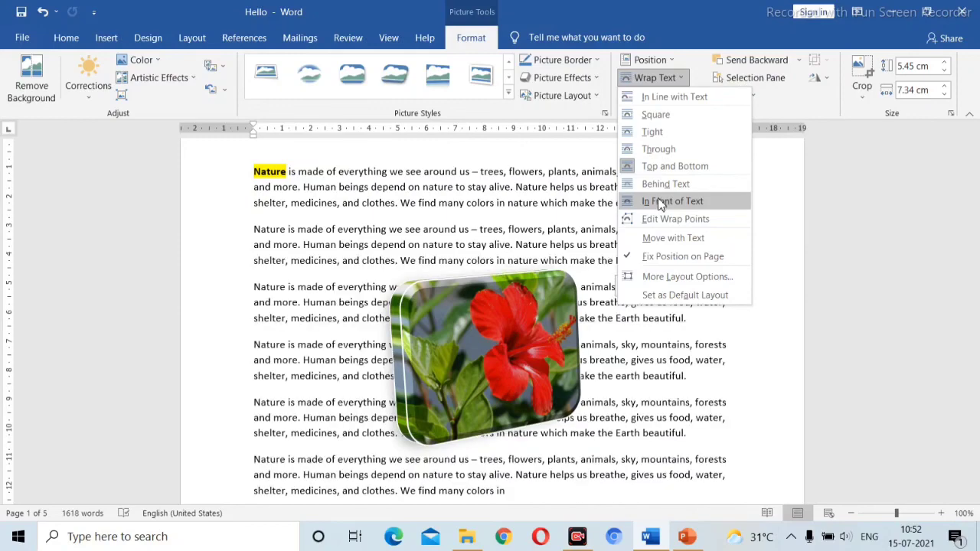
click(659, 201)
Step: Move the flower picture slightly up and to the right over the text, and set its text wrapping to Square
drag(486, 296, 508, 283)
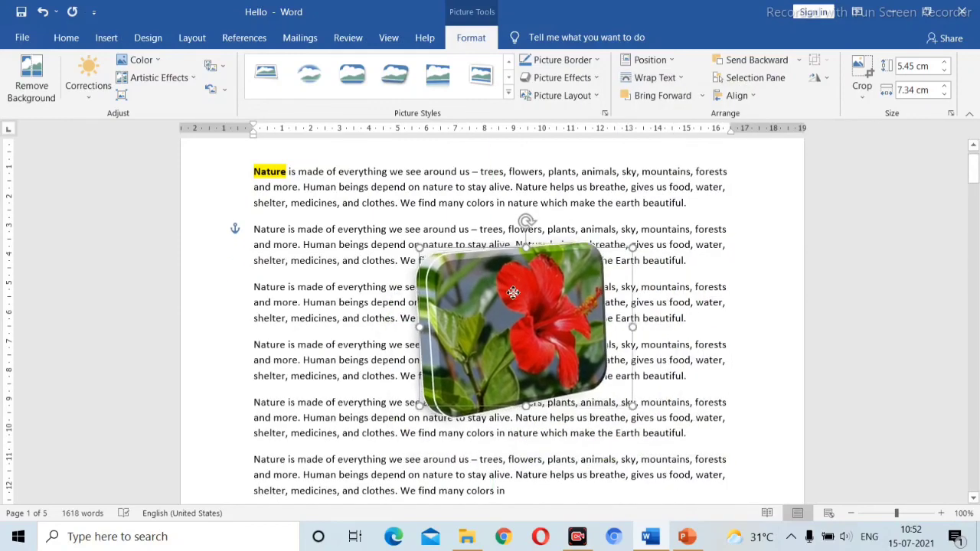
click(680, 79)
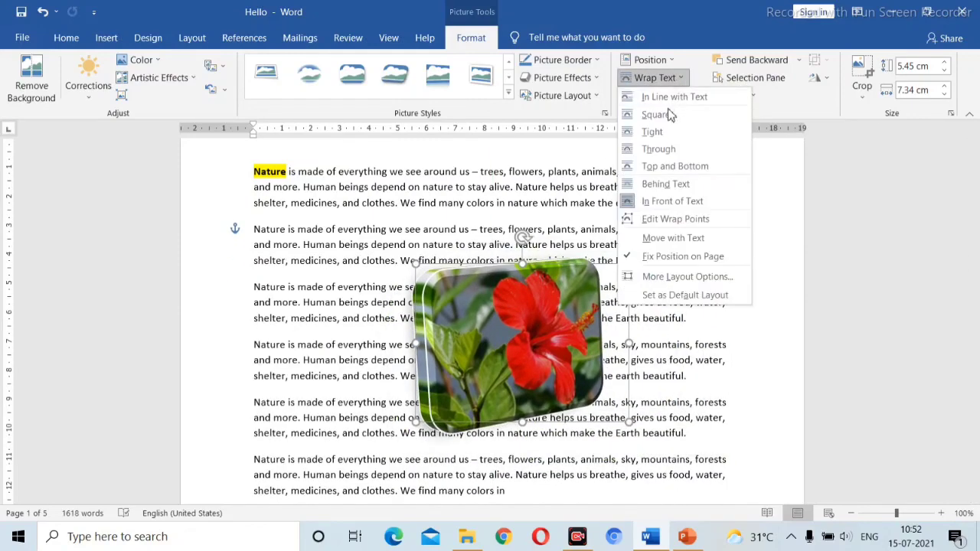
click(666, 114)
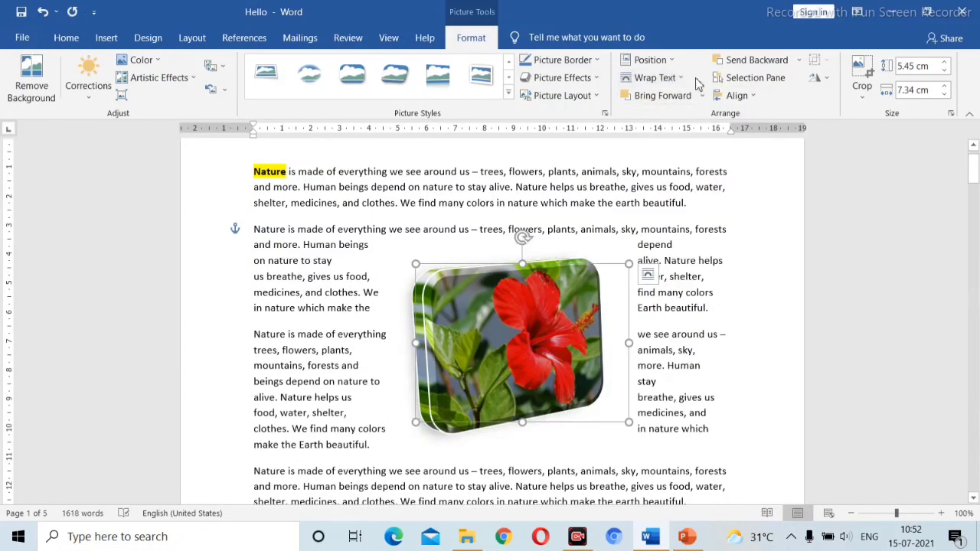